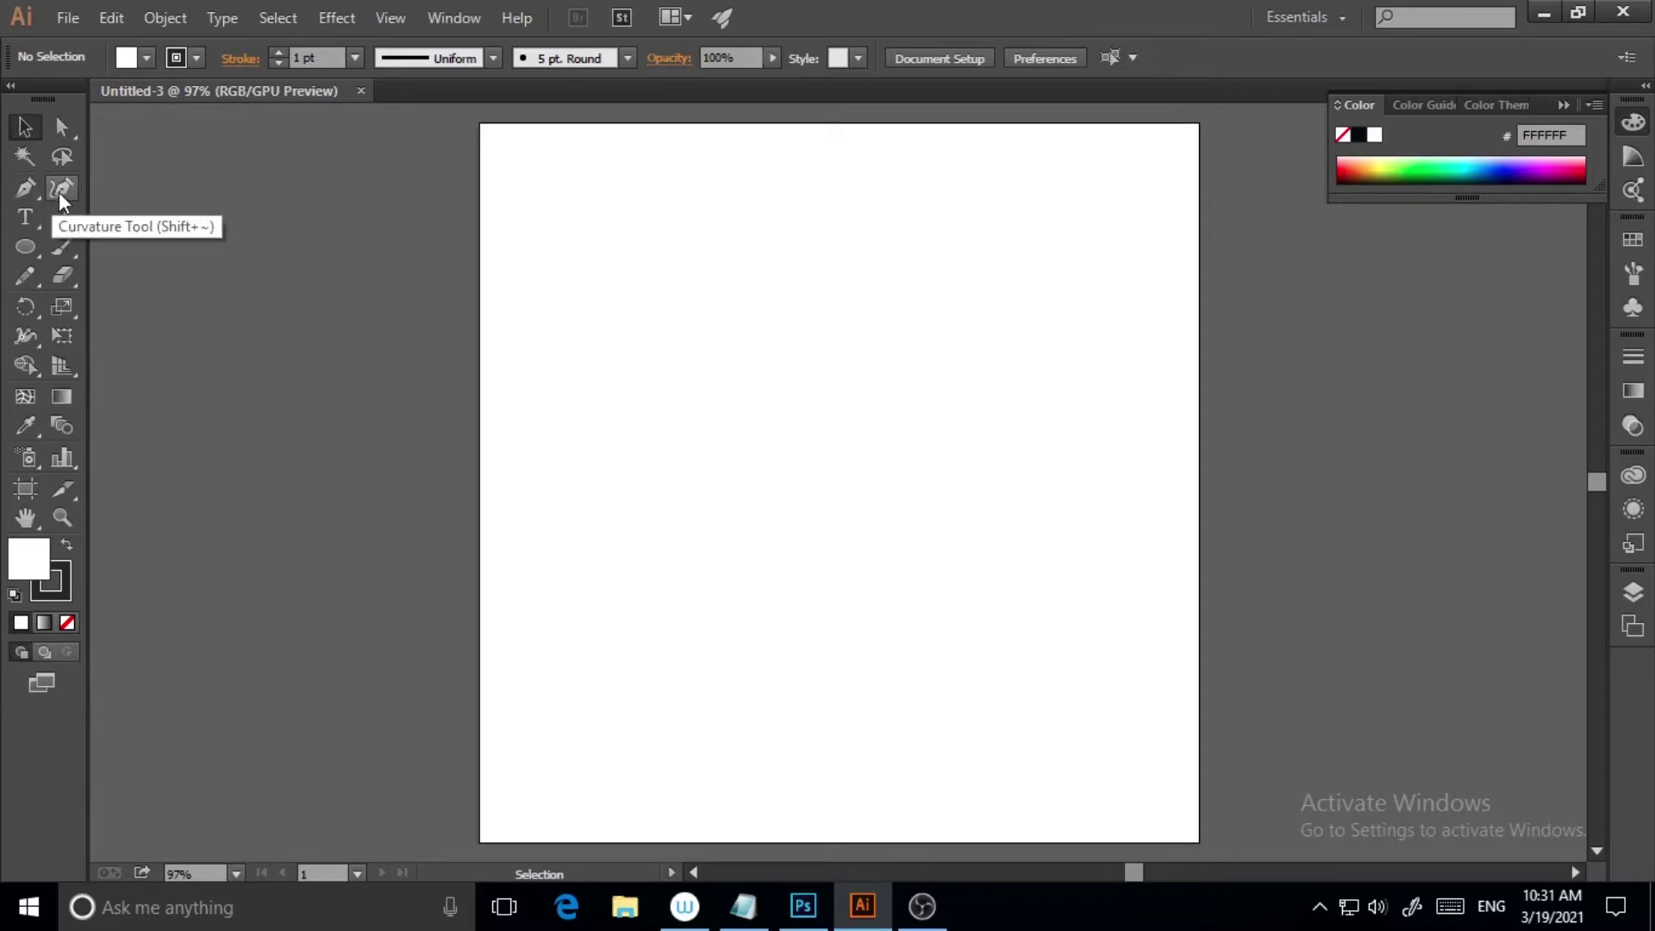
Step: Draw a circle about 249 pt across, move it to the middle of the artboard and convert it into a guide
left_click(25, 247)
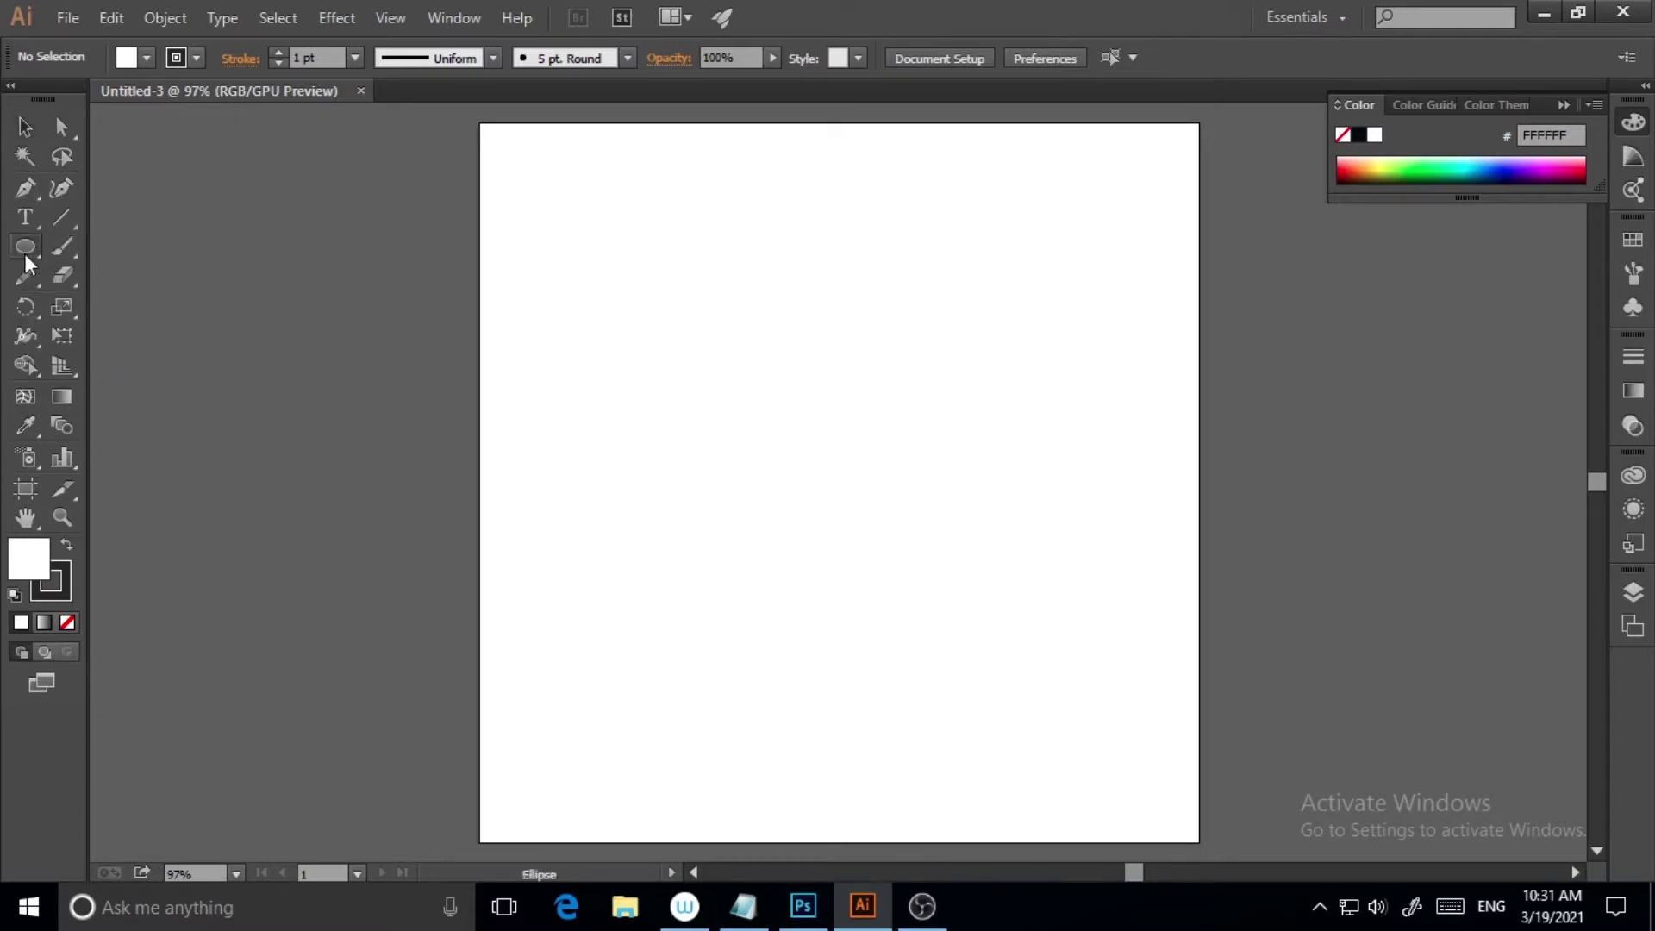
mouse_move(852, 488)
left_mouse_down()
mouse_move(924, 467)
mouse_move(914, 551)
mouse_move(999, 635)
left_mouse_up()
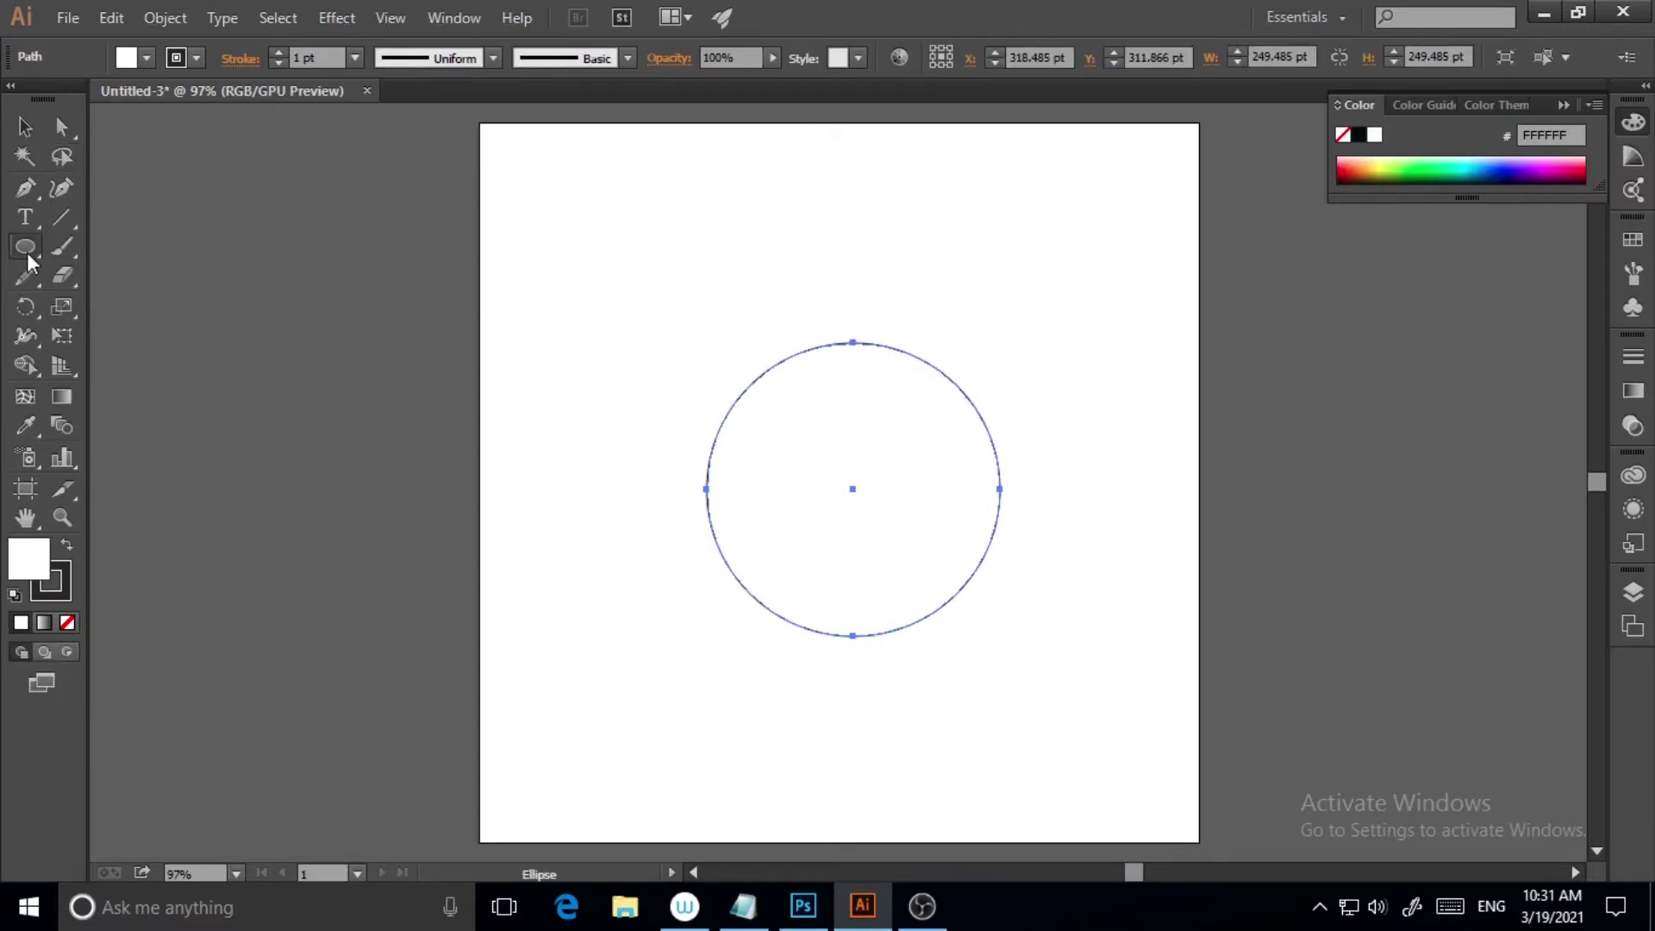
left_click(25, 127)
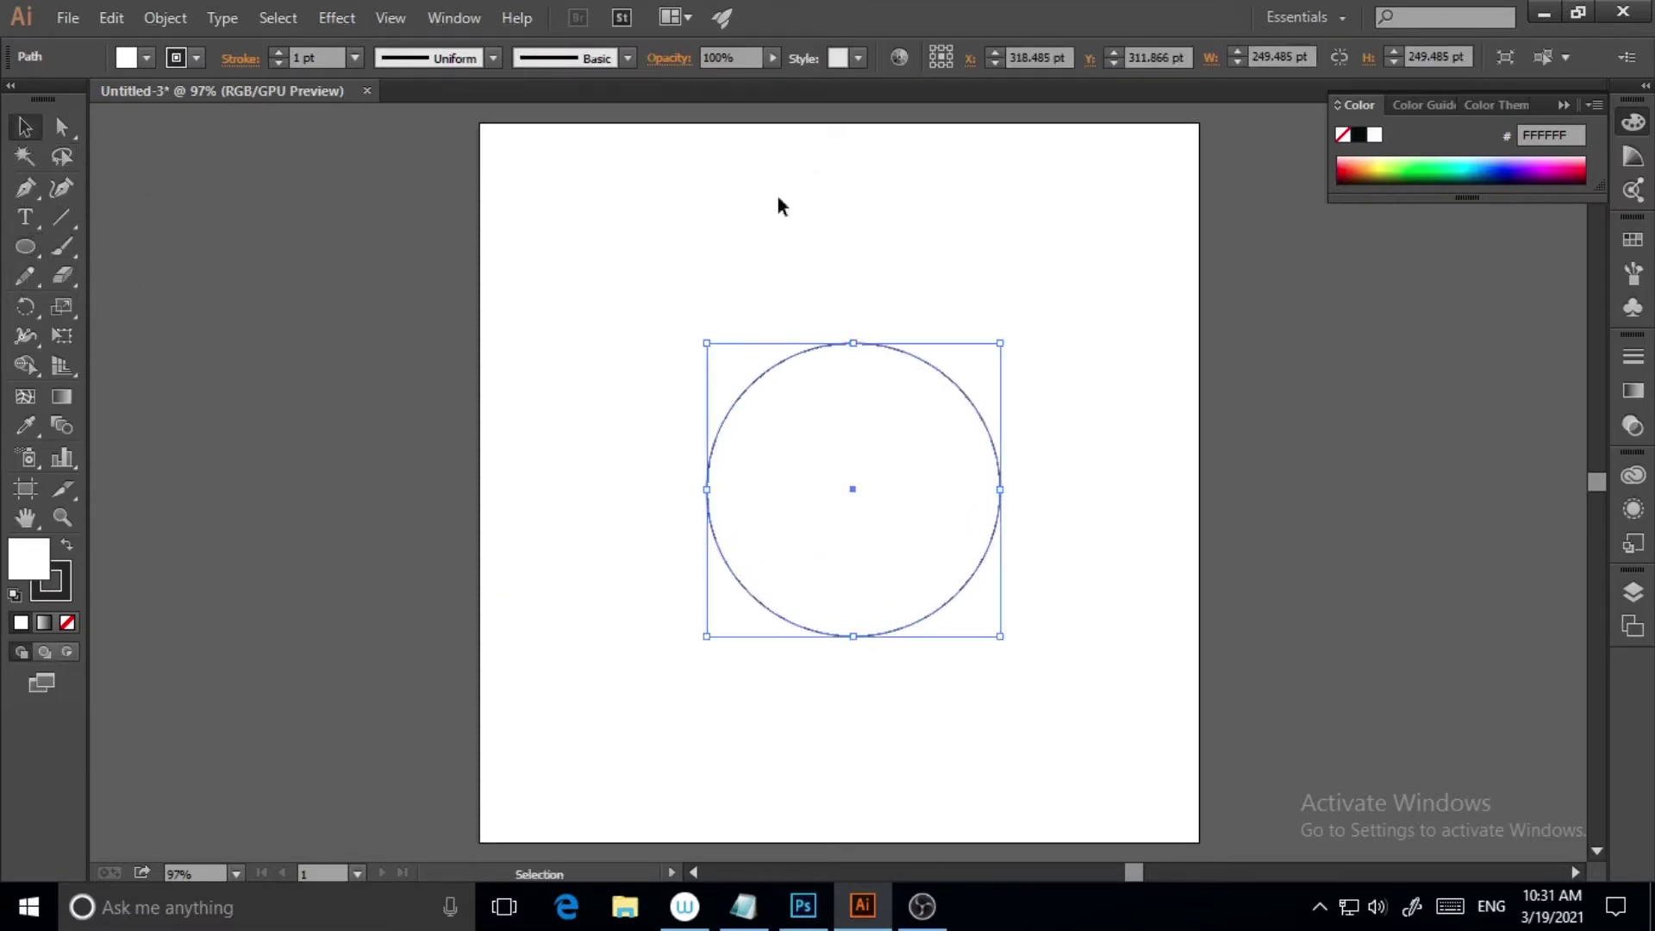
left_click_drag(966, 405, 941, 416)
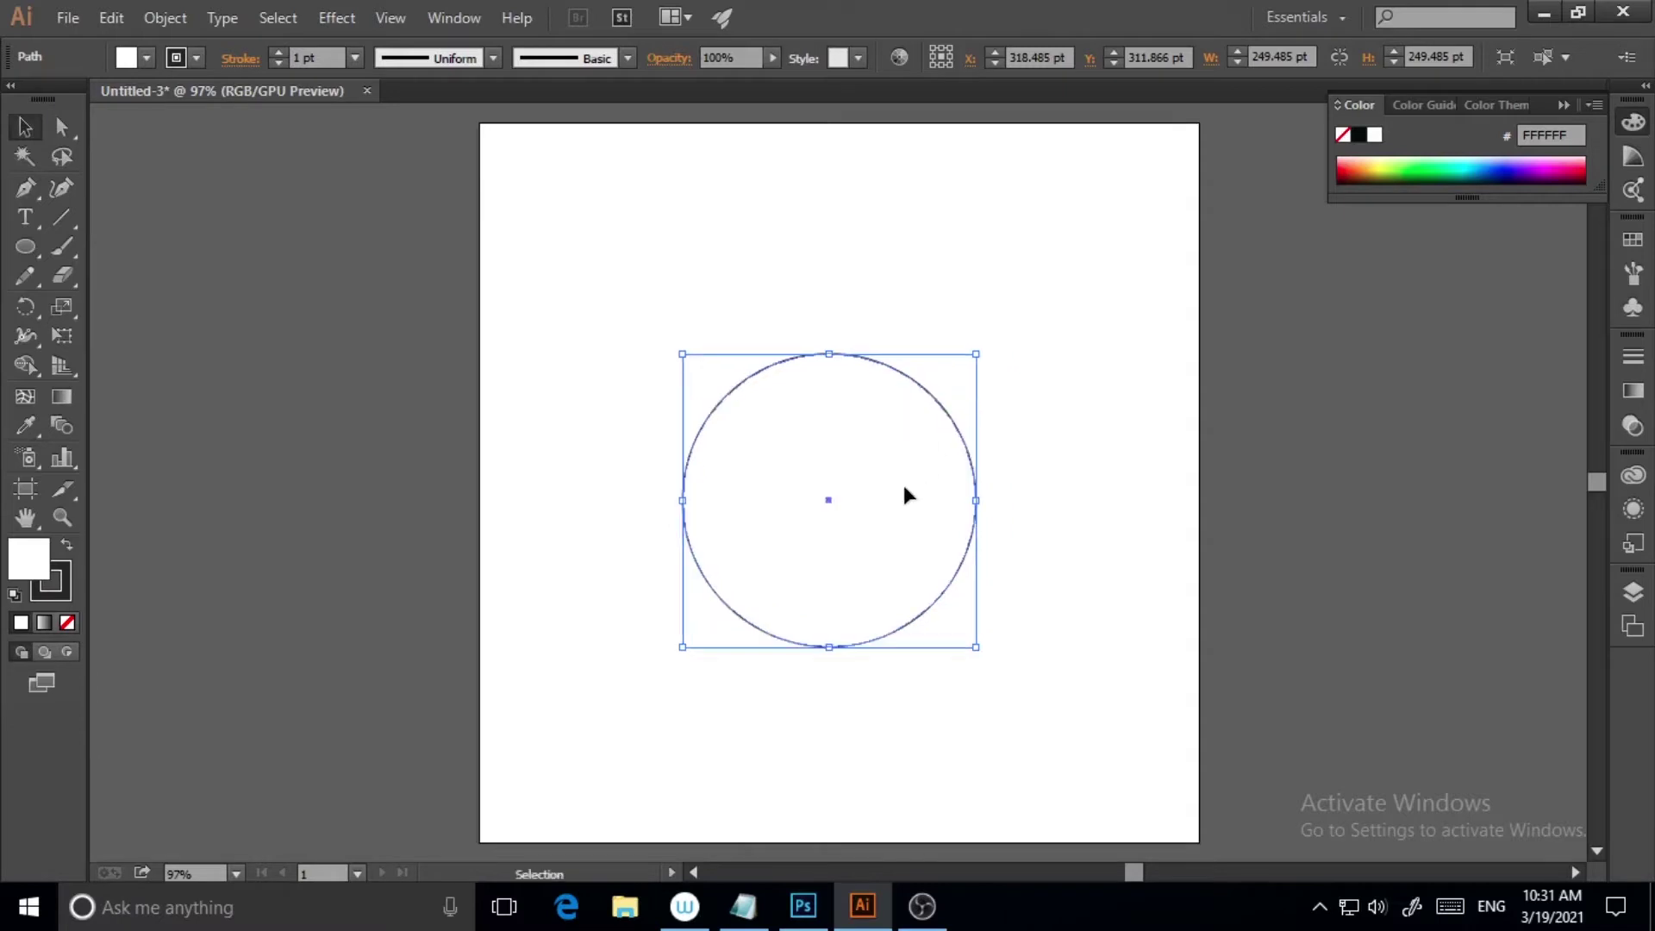
right_click(927, 476)
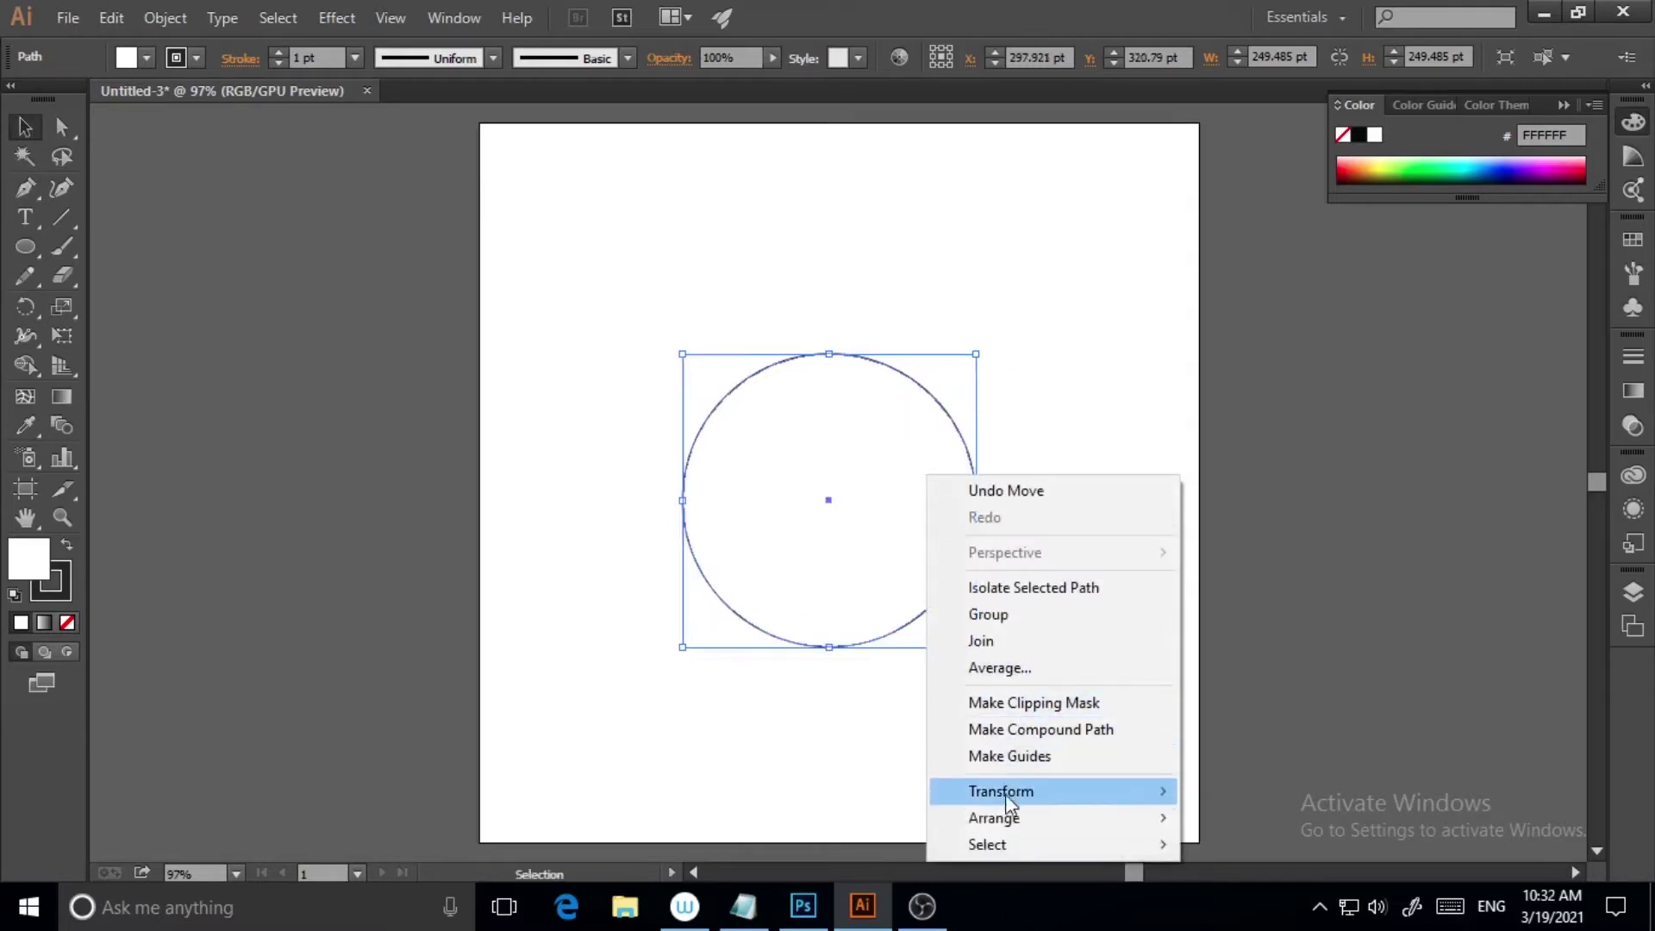
left_click(1019, 758)
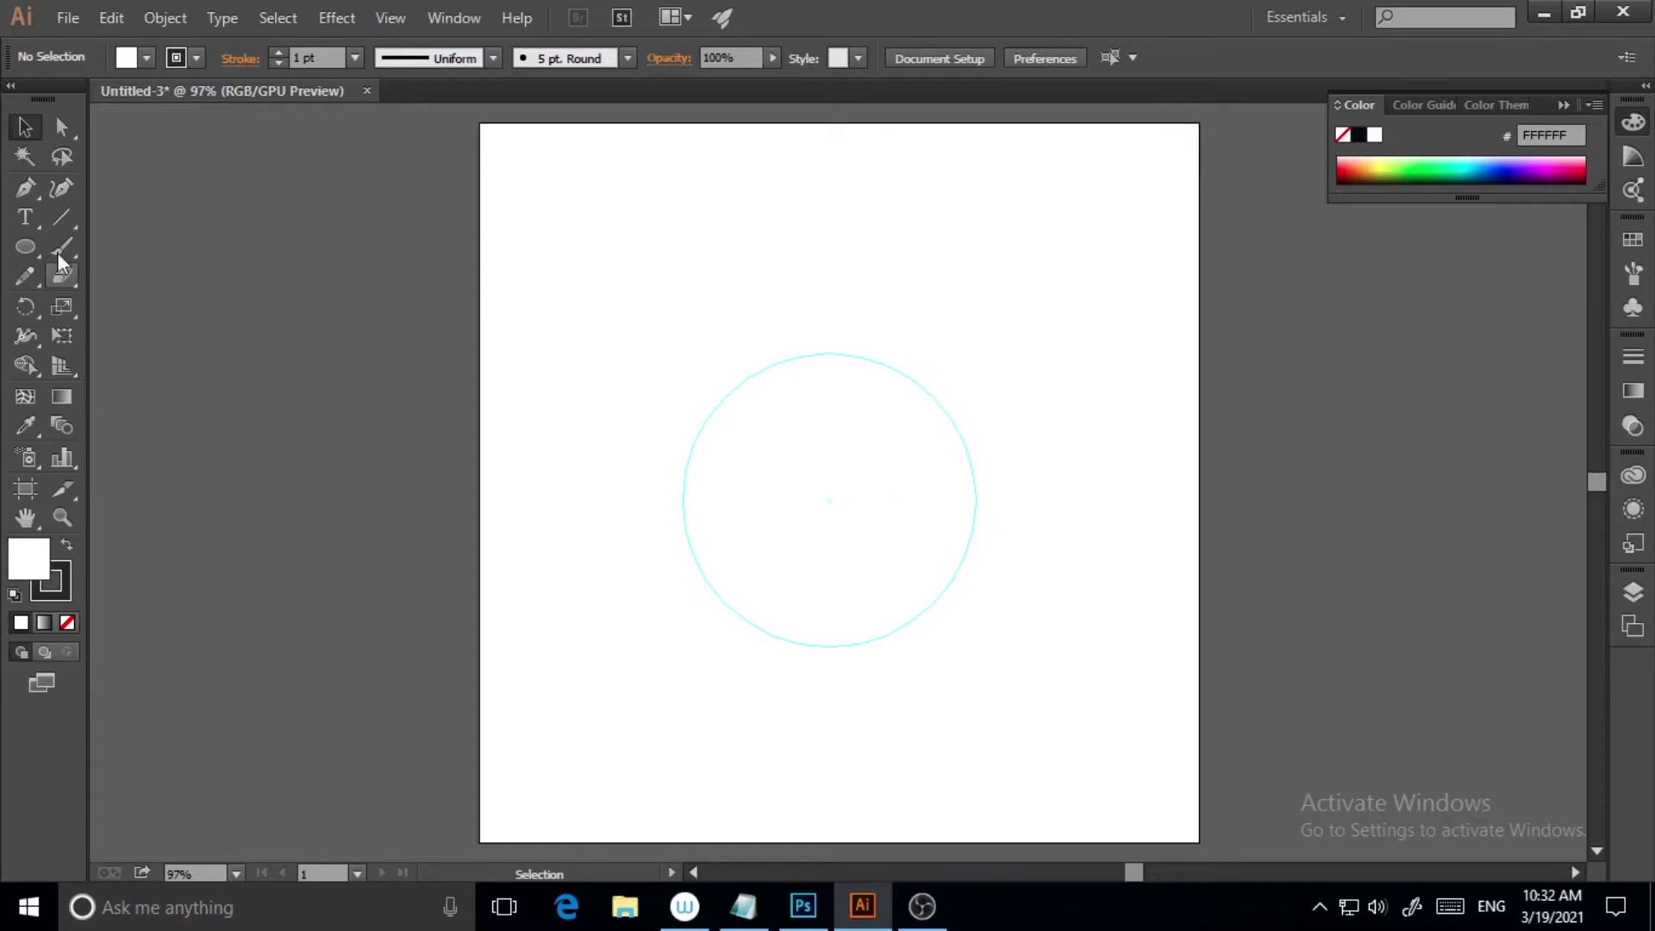
Step: Trace the upper arc of the guide circle with the Pen tool using two anchor points, pulling curve handles from the second
left_click(25, 187)
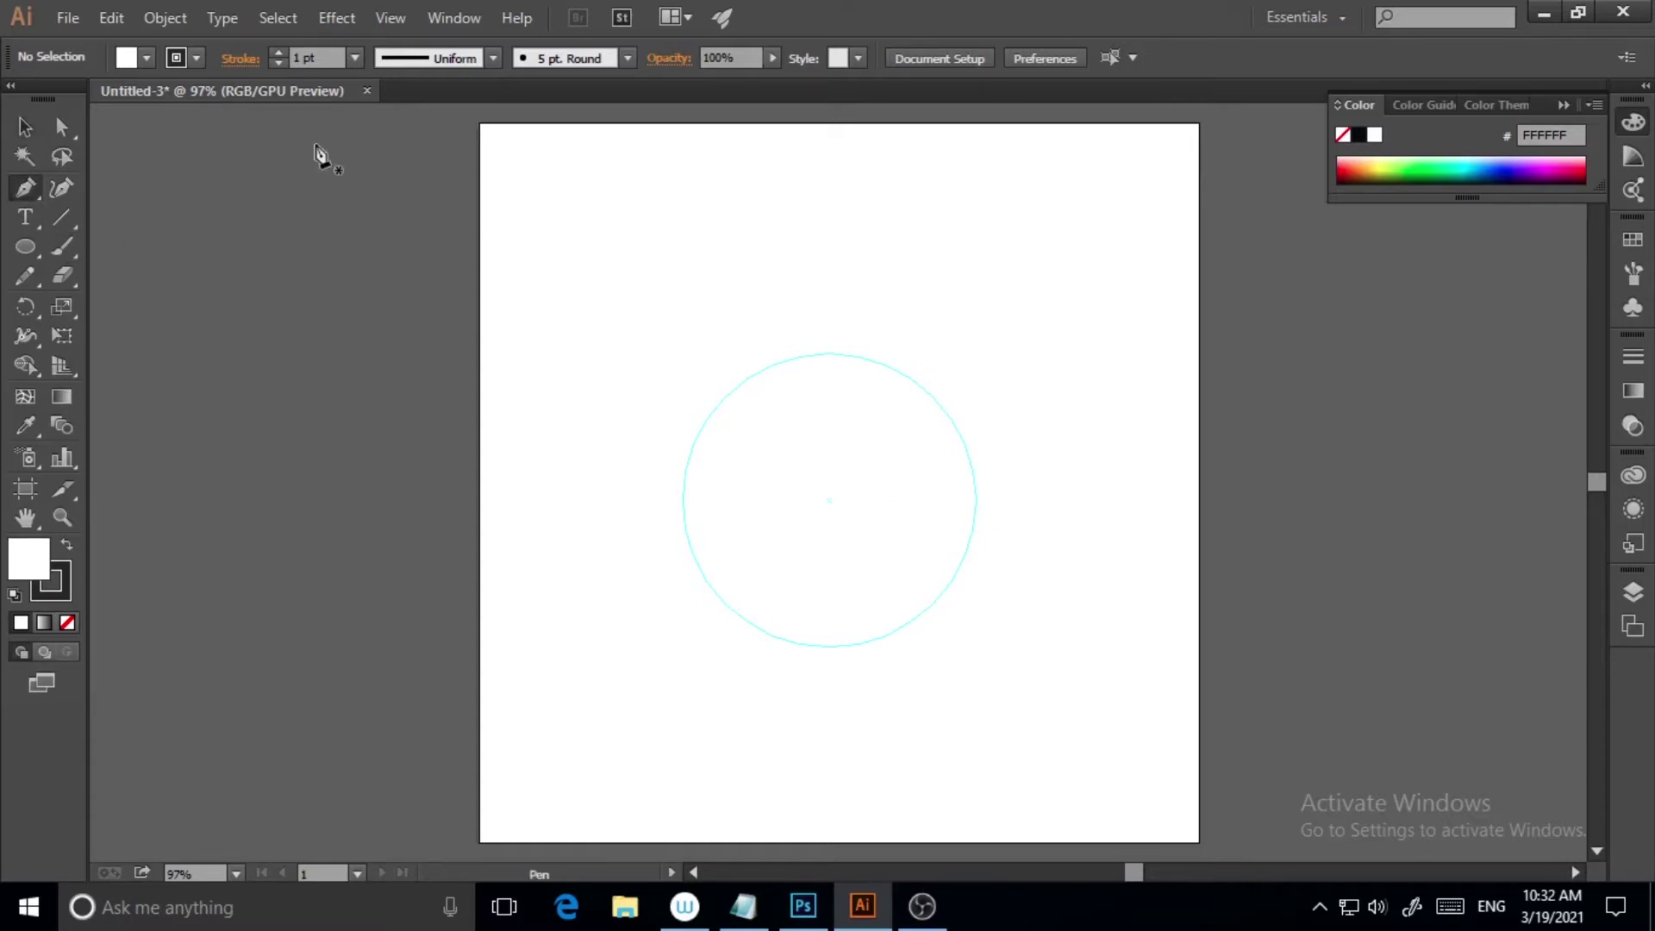
left_click(686, 474)
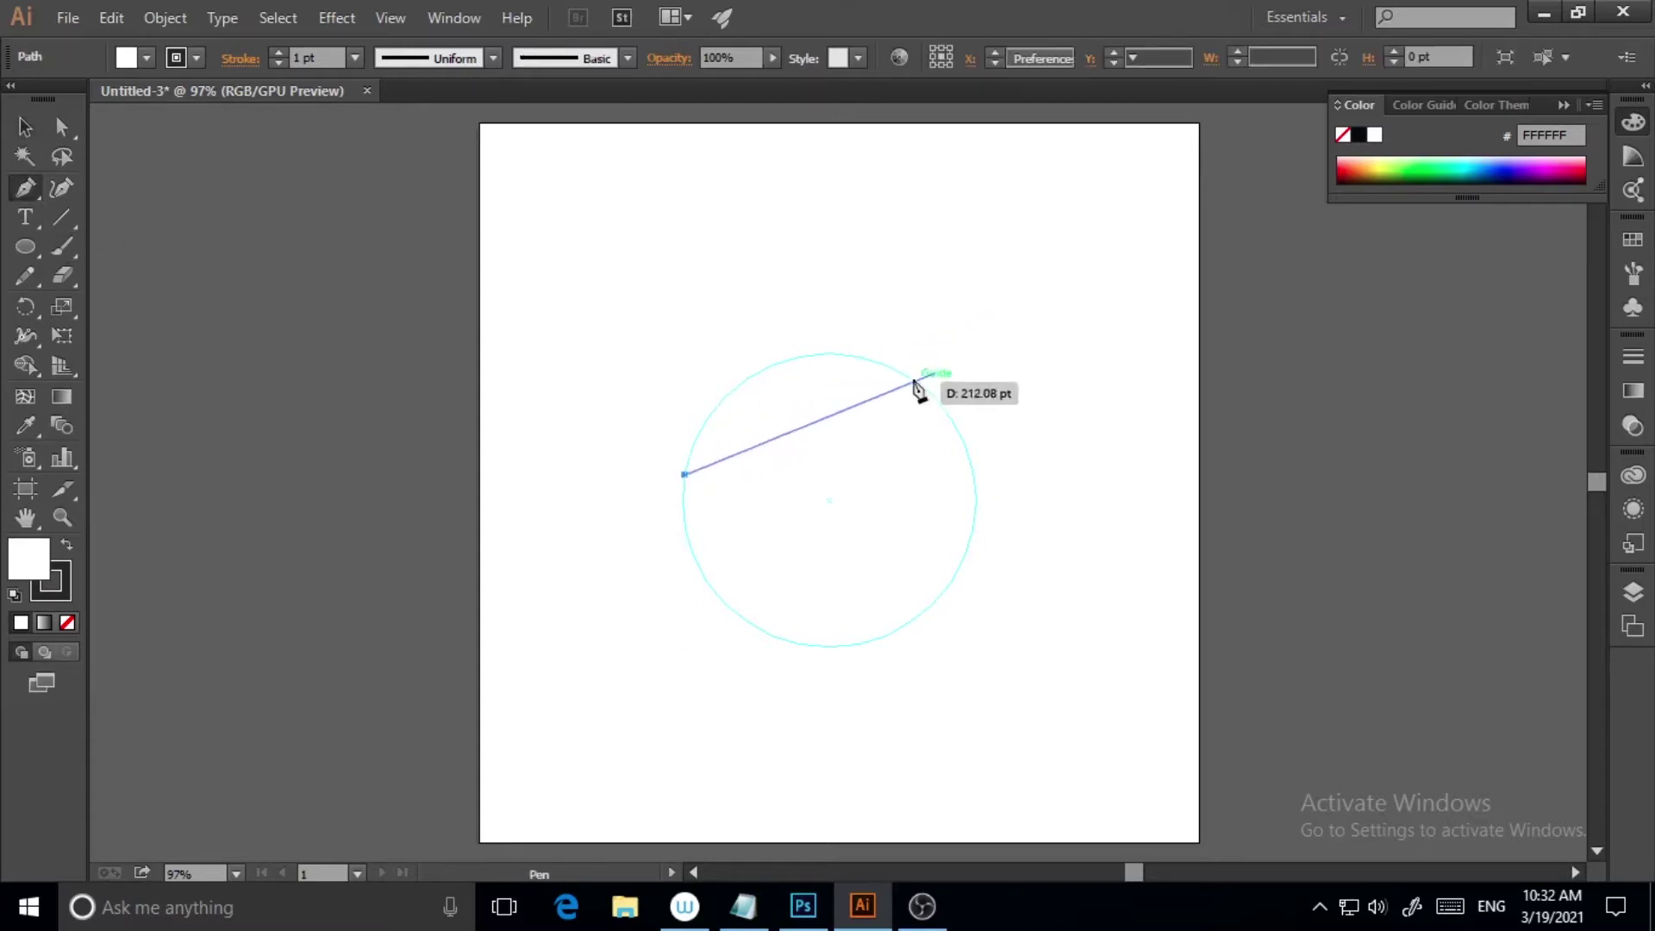
left_click_drag(912, 378, 1102, 444)
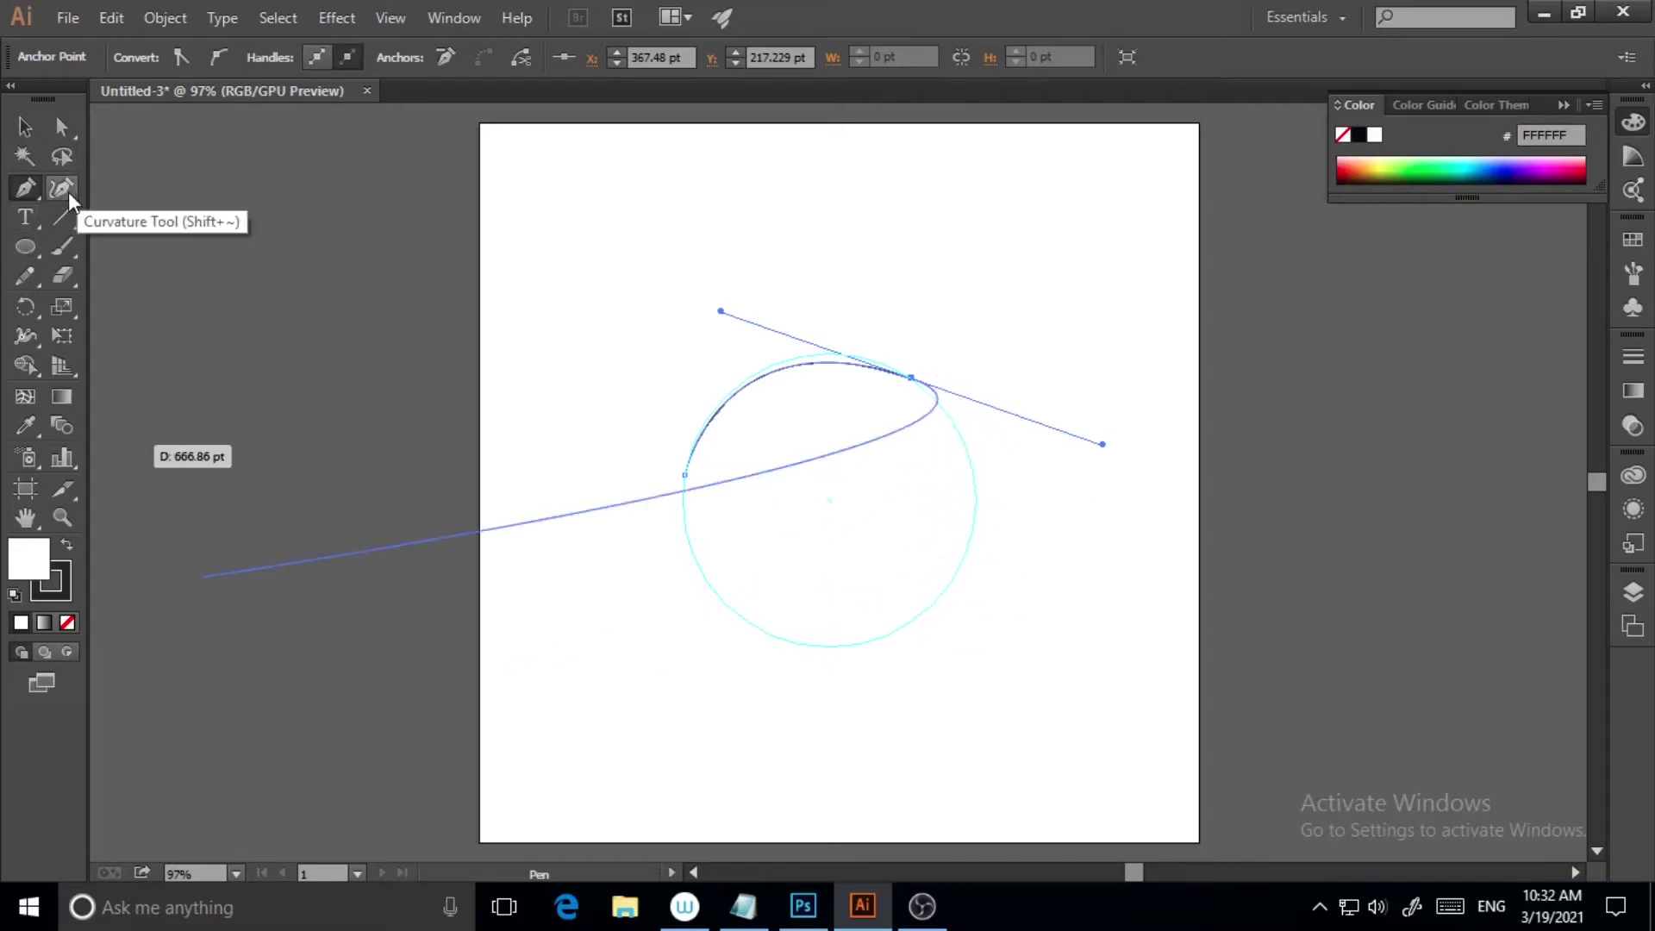
Step: Delete the two-point Pen arc, leaving only the circular guide on the artboard
key("v")
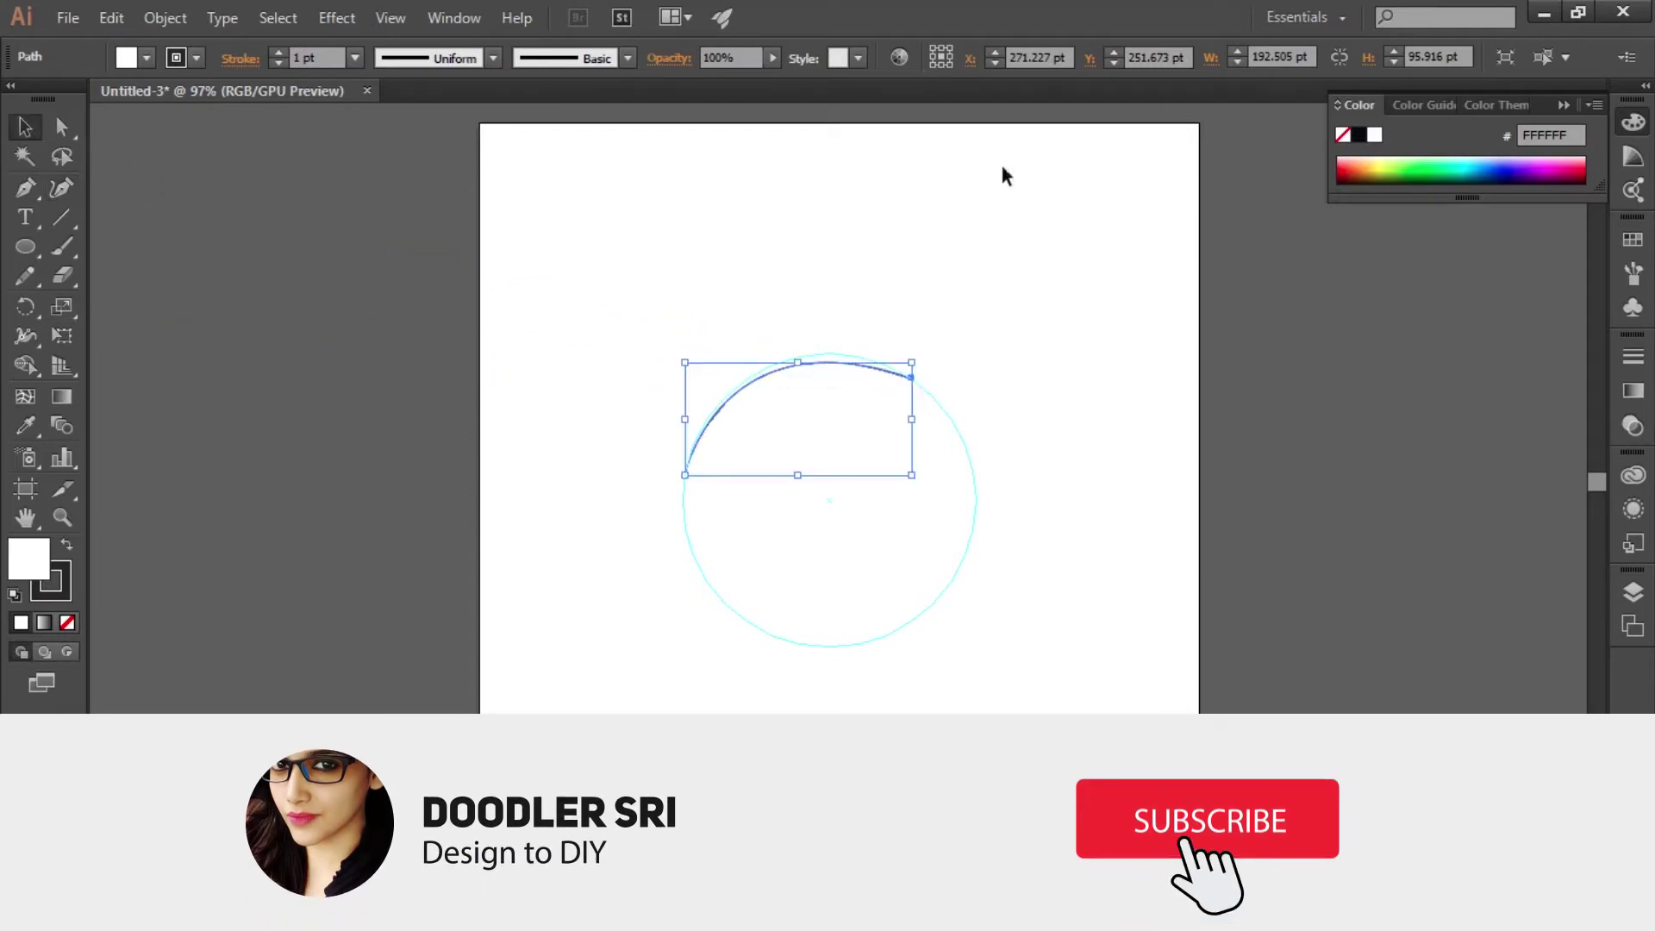
key("Return")
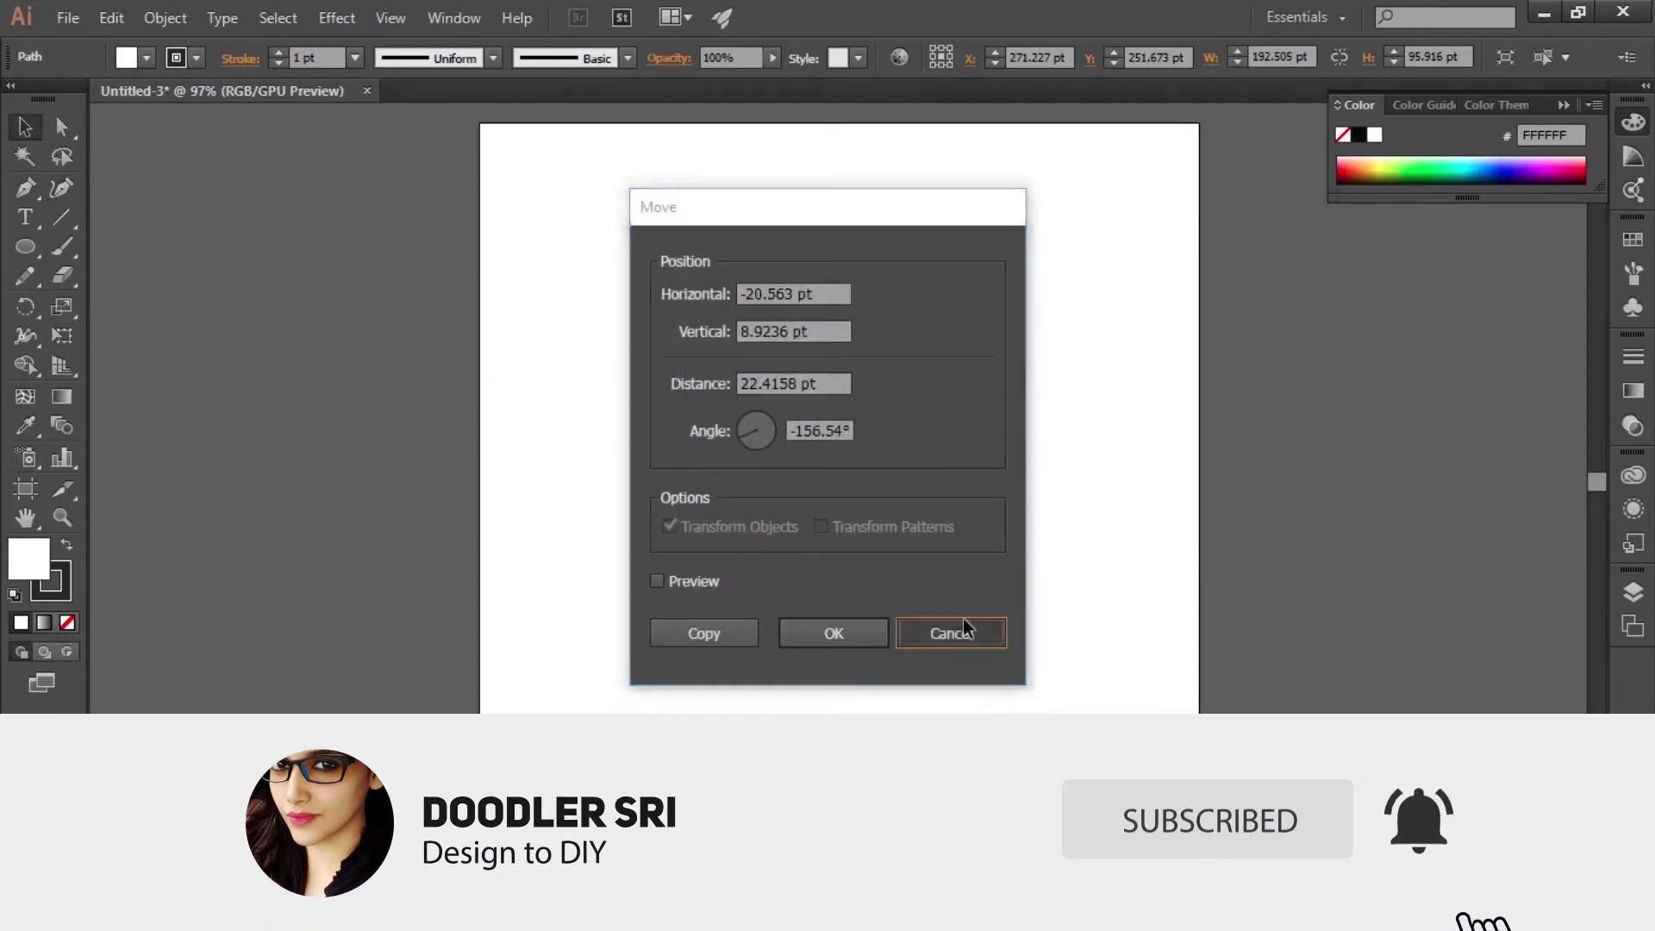
left_click(963, 623)
left_click(1055, 479)
left_click_drag(680, 316, 809, 422)
key("Delete")
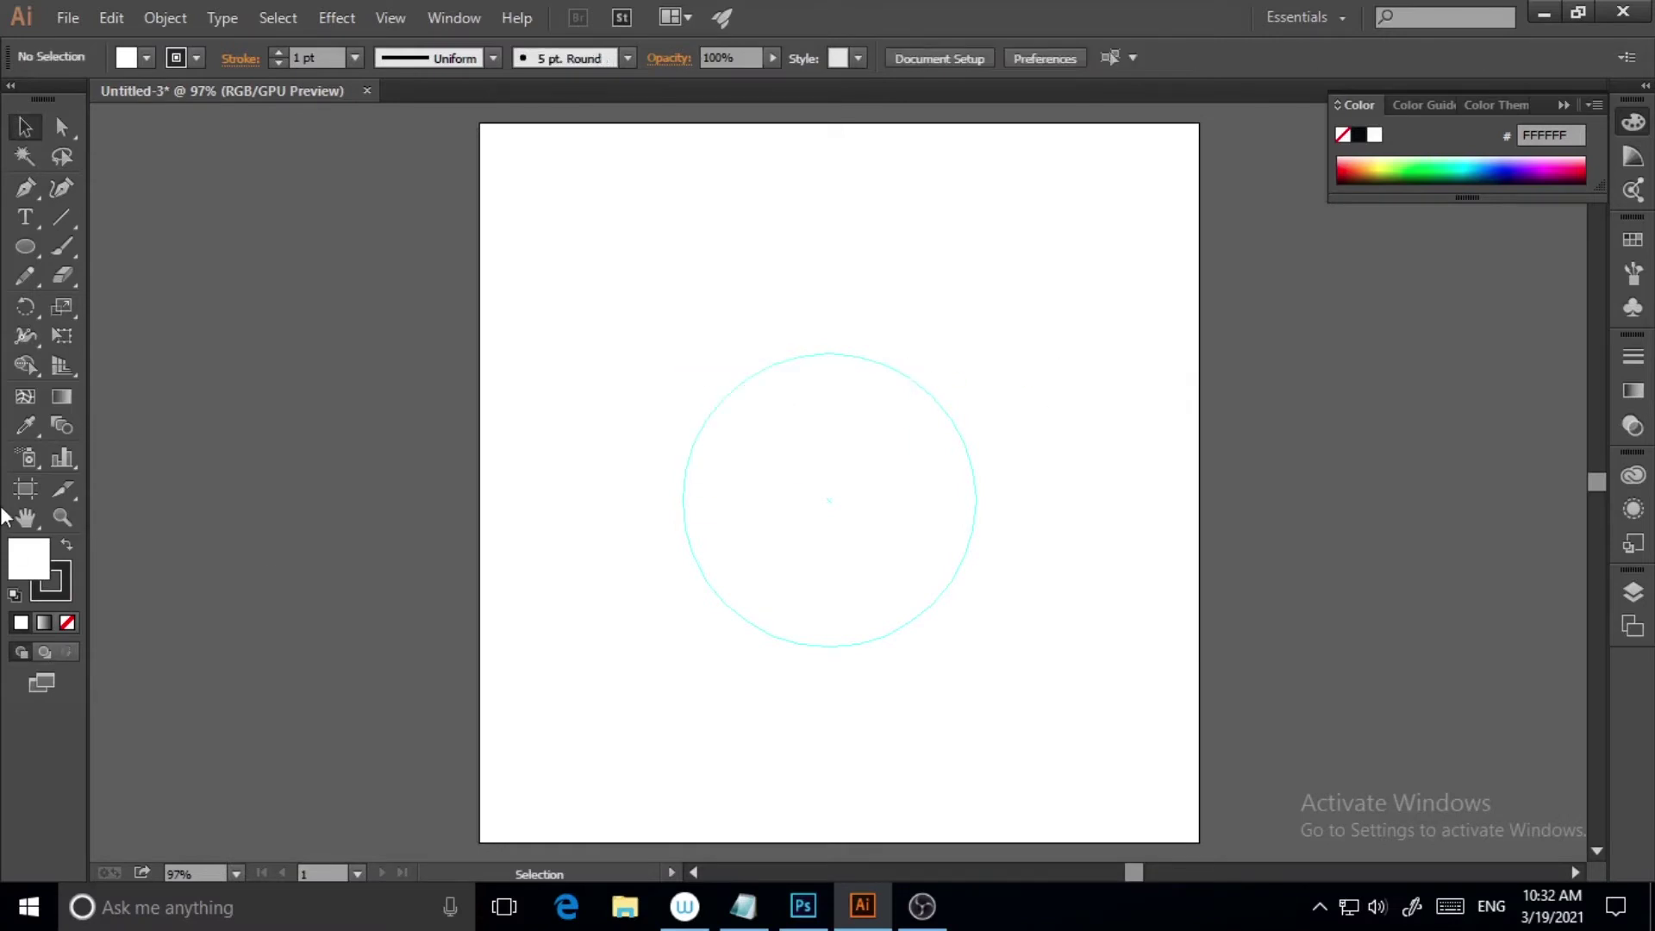
Step: Trace the whole guide circle with the Curvature tool using six points around it, closing the path at the first point
left_click(64, 185)
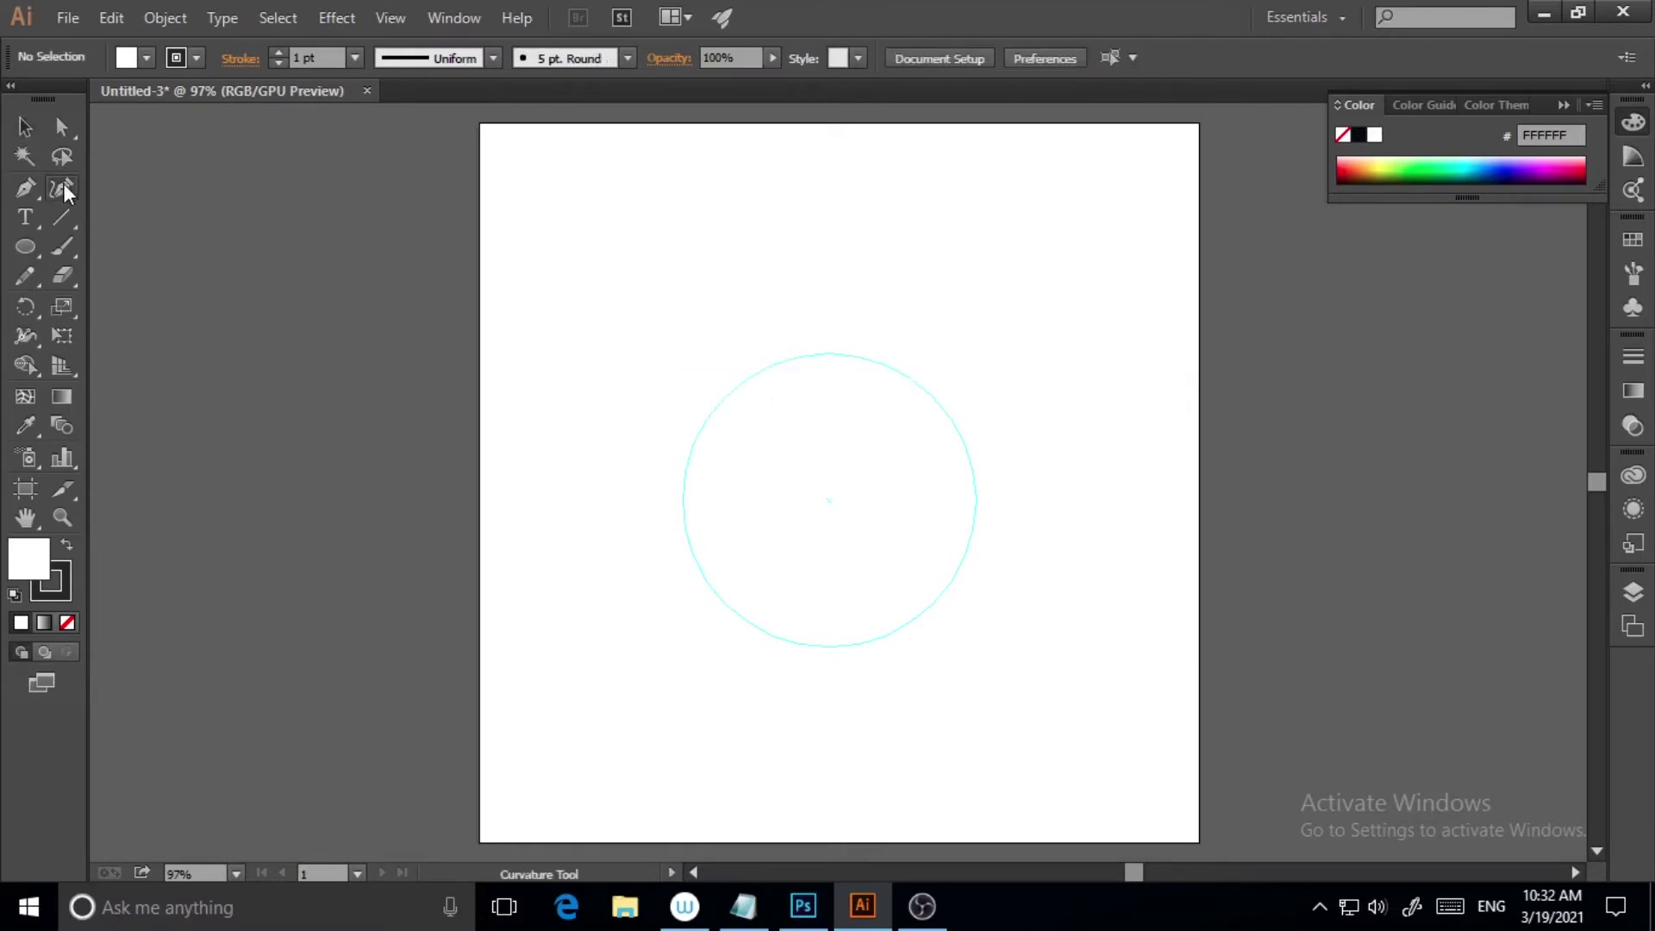
left_click(692, 444)
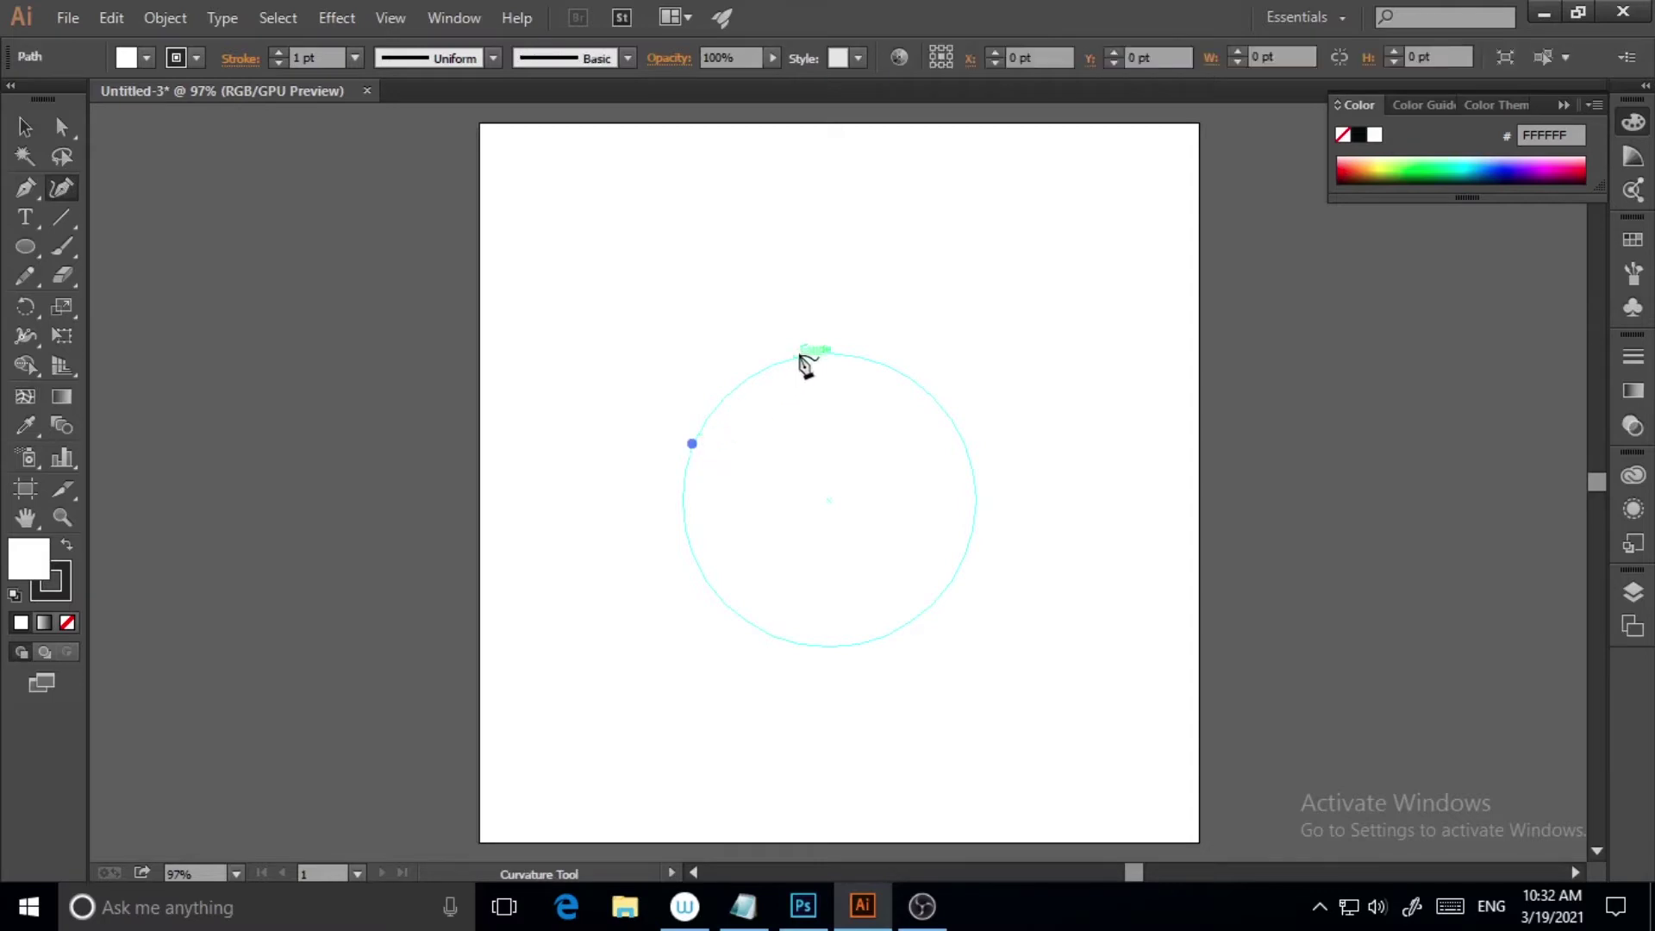
left_click(793, 357)
left_click(904, 372)
left_click(975, 475)
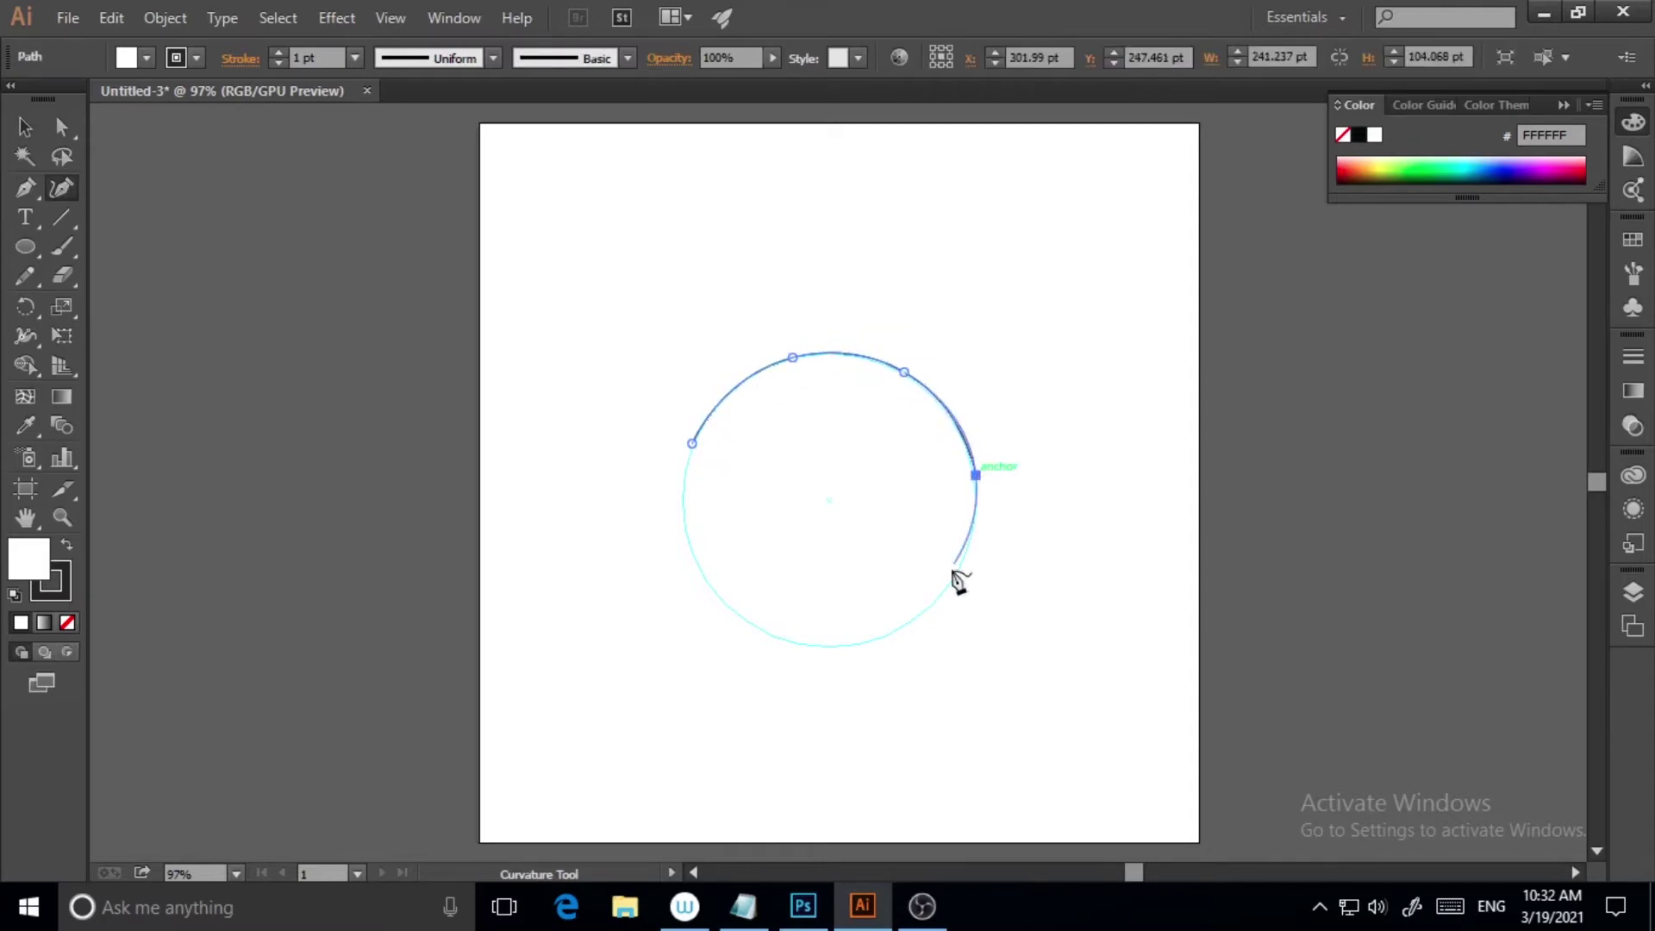
left_click(922, 613)
left_click(762, 628)
left_click(693, 445)
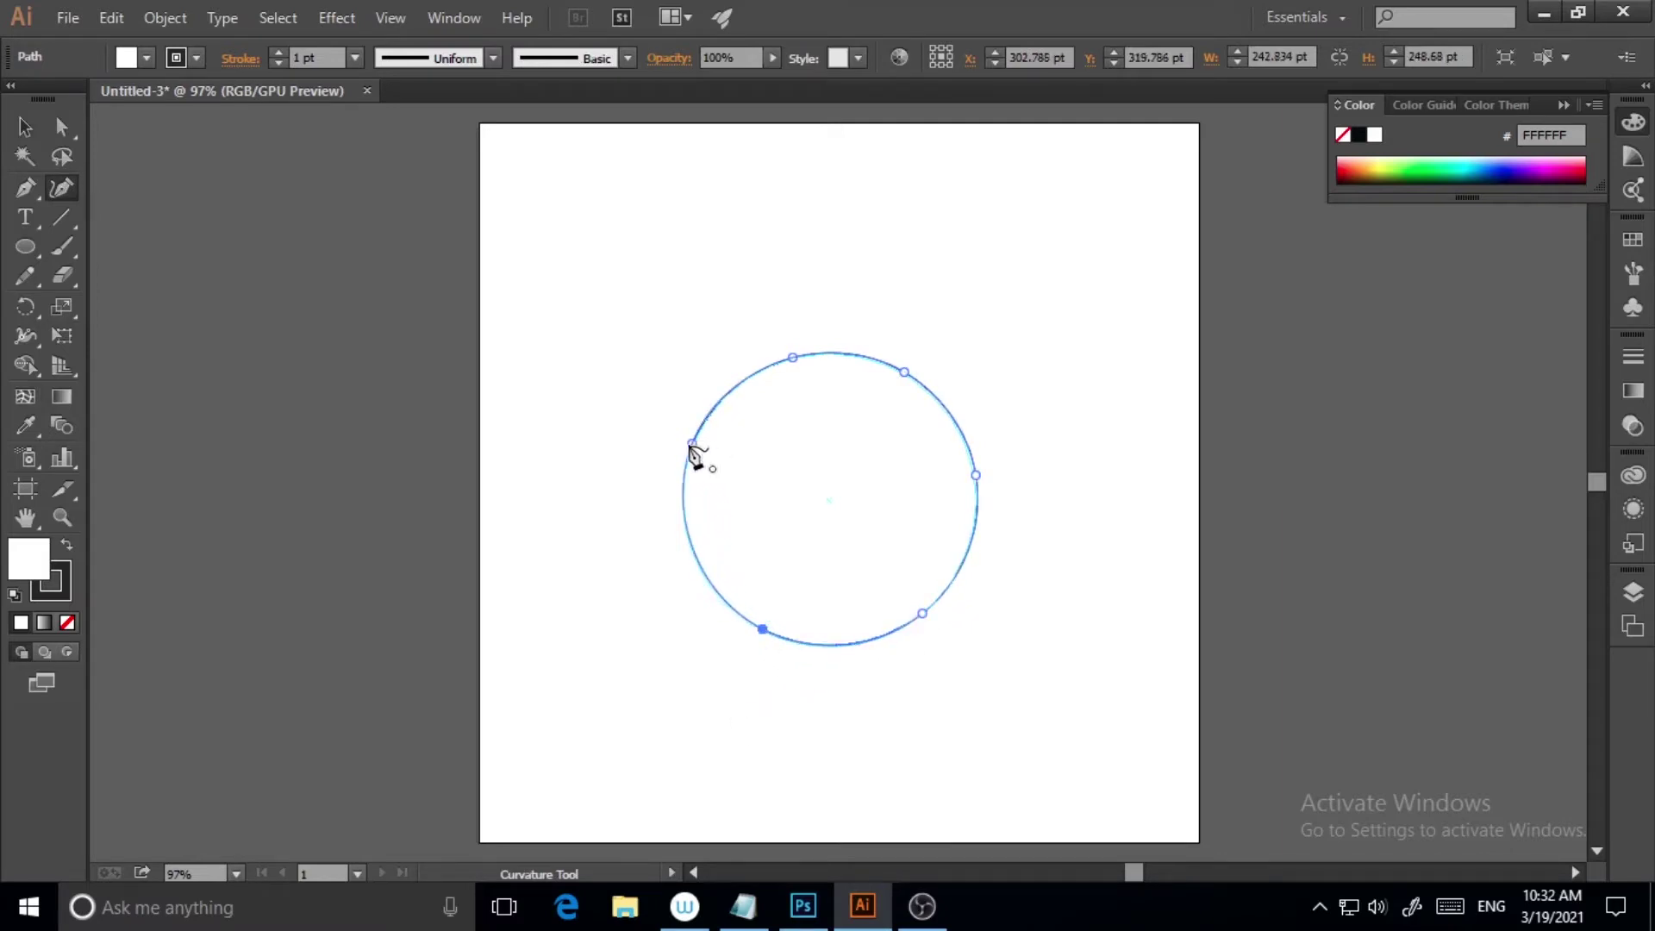
Step: Delete the closed six-point path traced over the guide circle
left_click(25, 127)
left_click(813, 784)
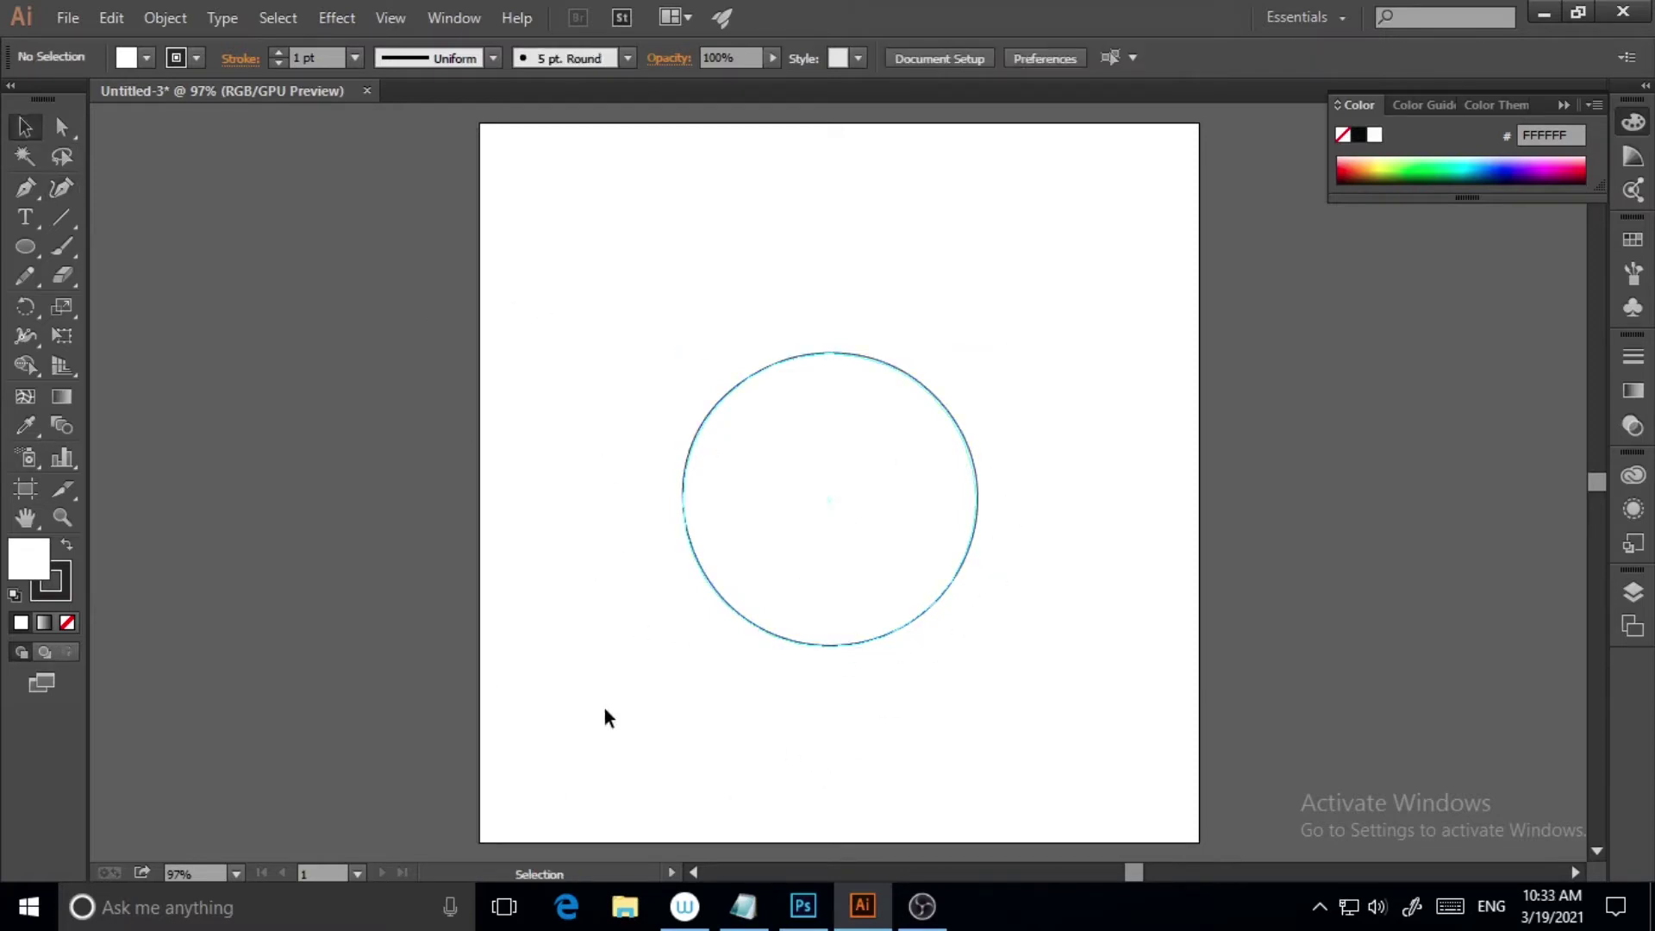
left_click(886, 639)
left_click(1050, 557)
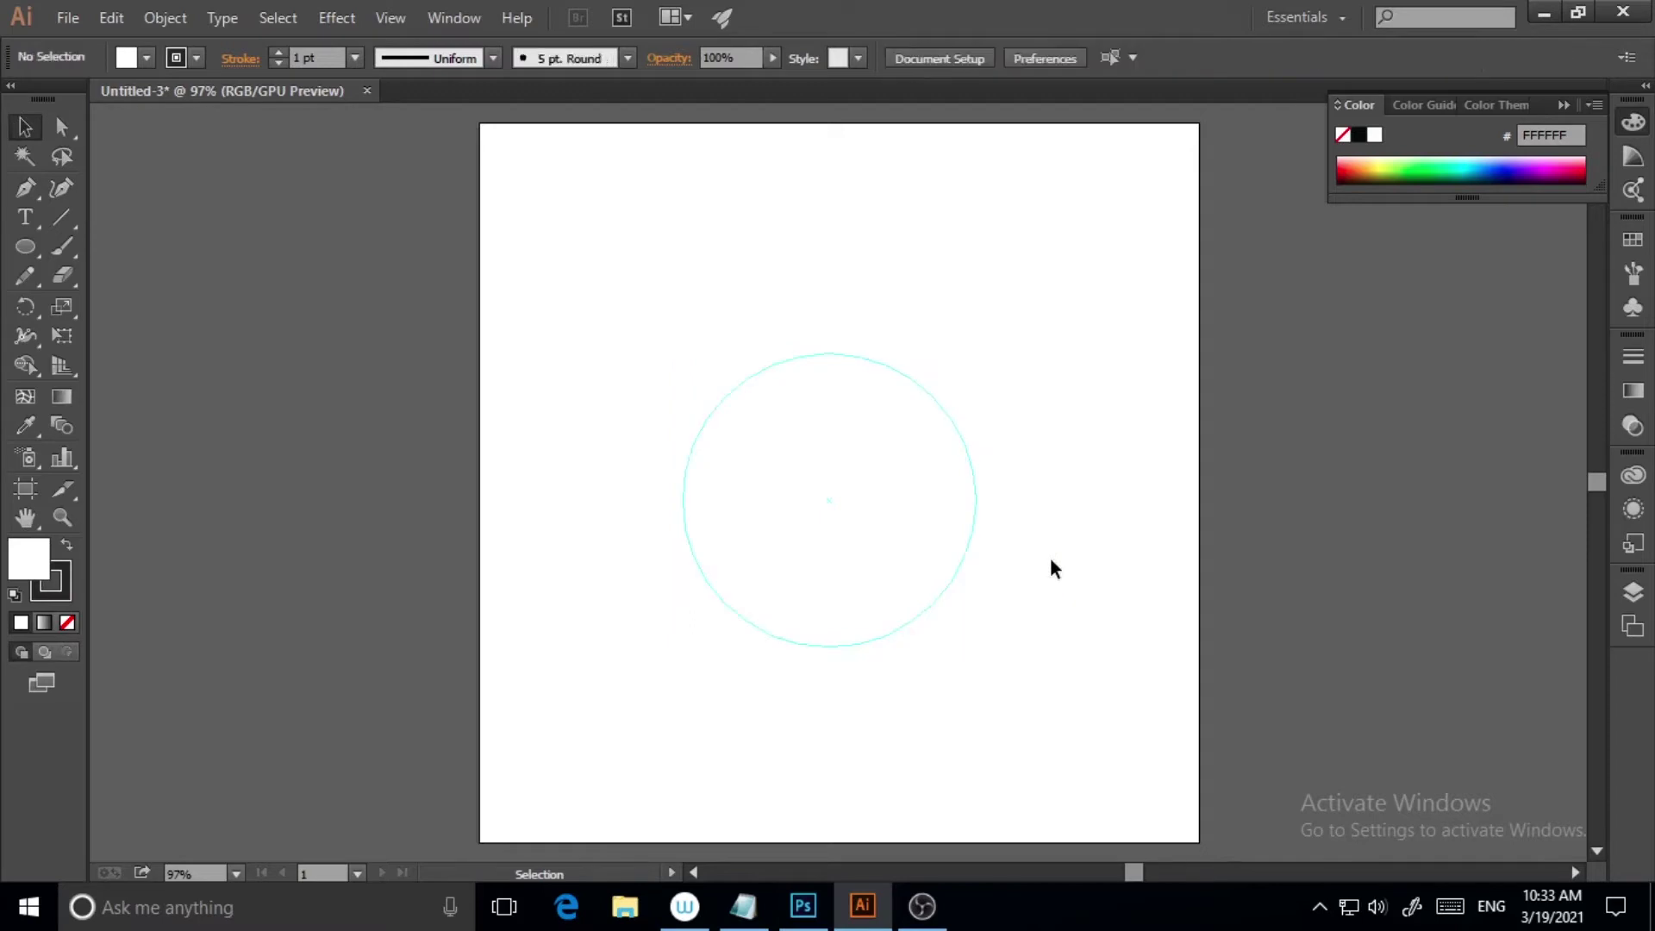
Step: Trace the guide's upper half with the Pen tool in two curved segments, removing the middle anchor's outgoing handle before the second
left_click(28, 191)
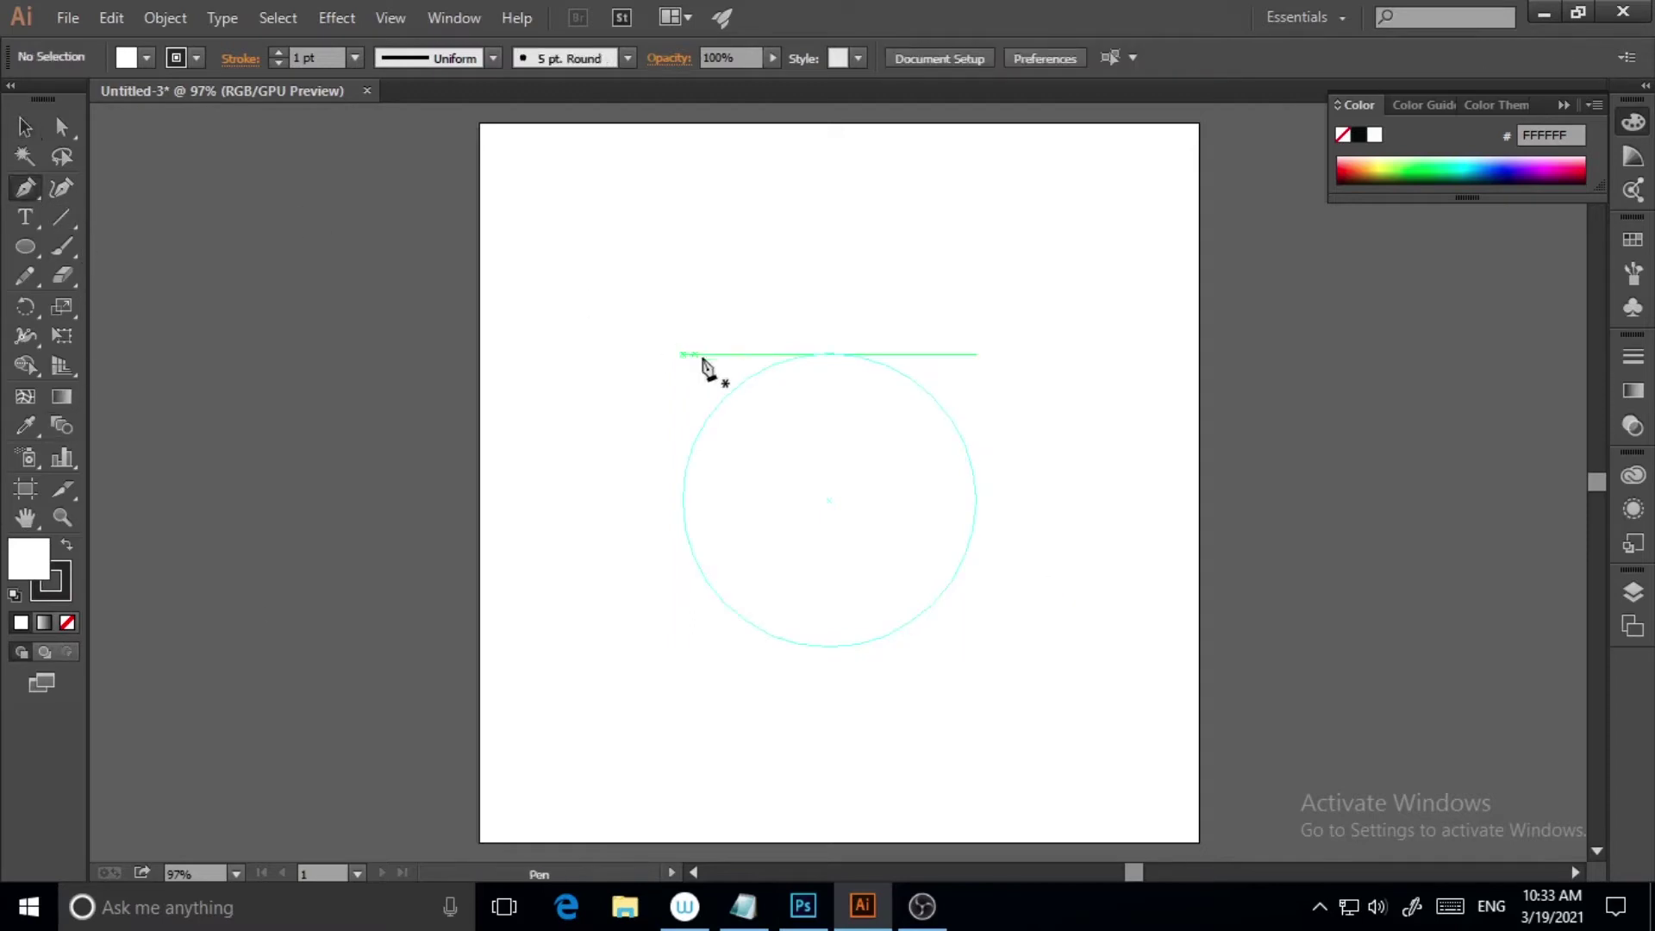
left_click(684, 515)
left_click_drag(782, 359, 897, 322)
left_click(780, 361)
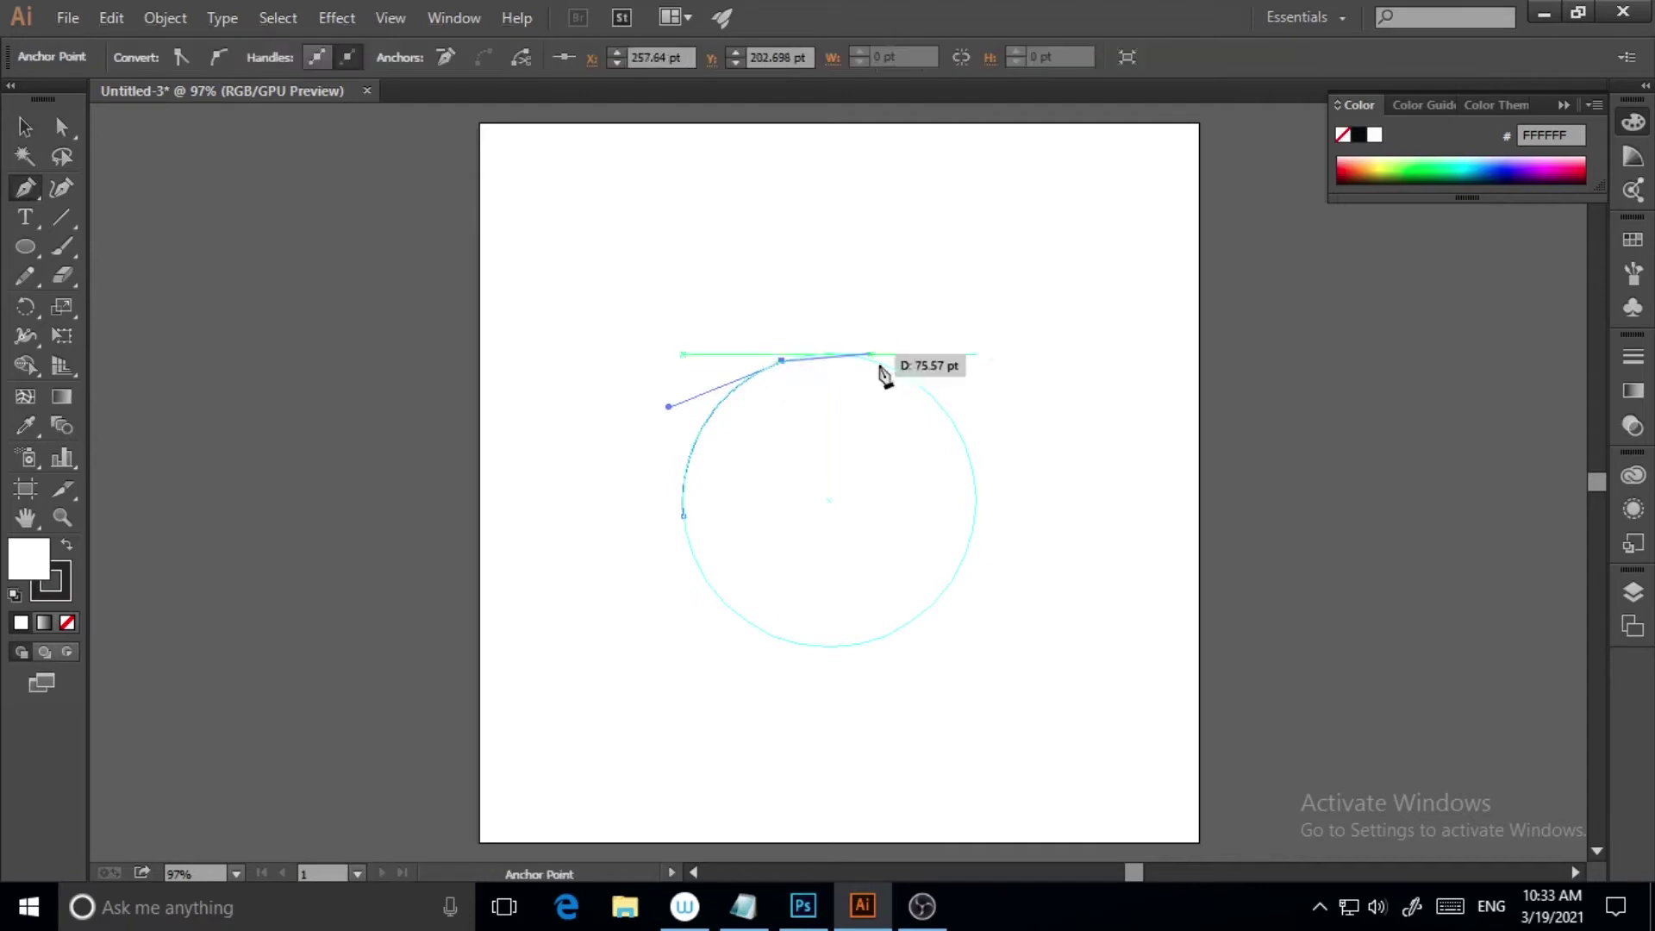
left_click_drag(960, 432, 1011, 542)
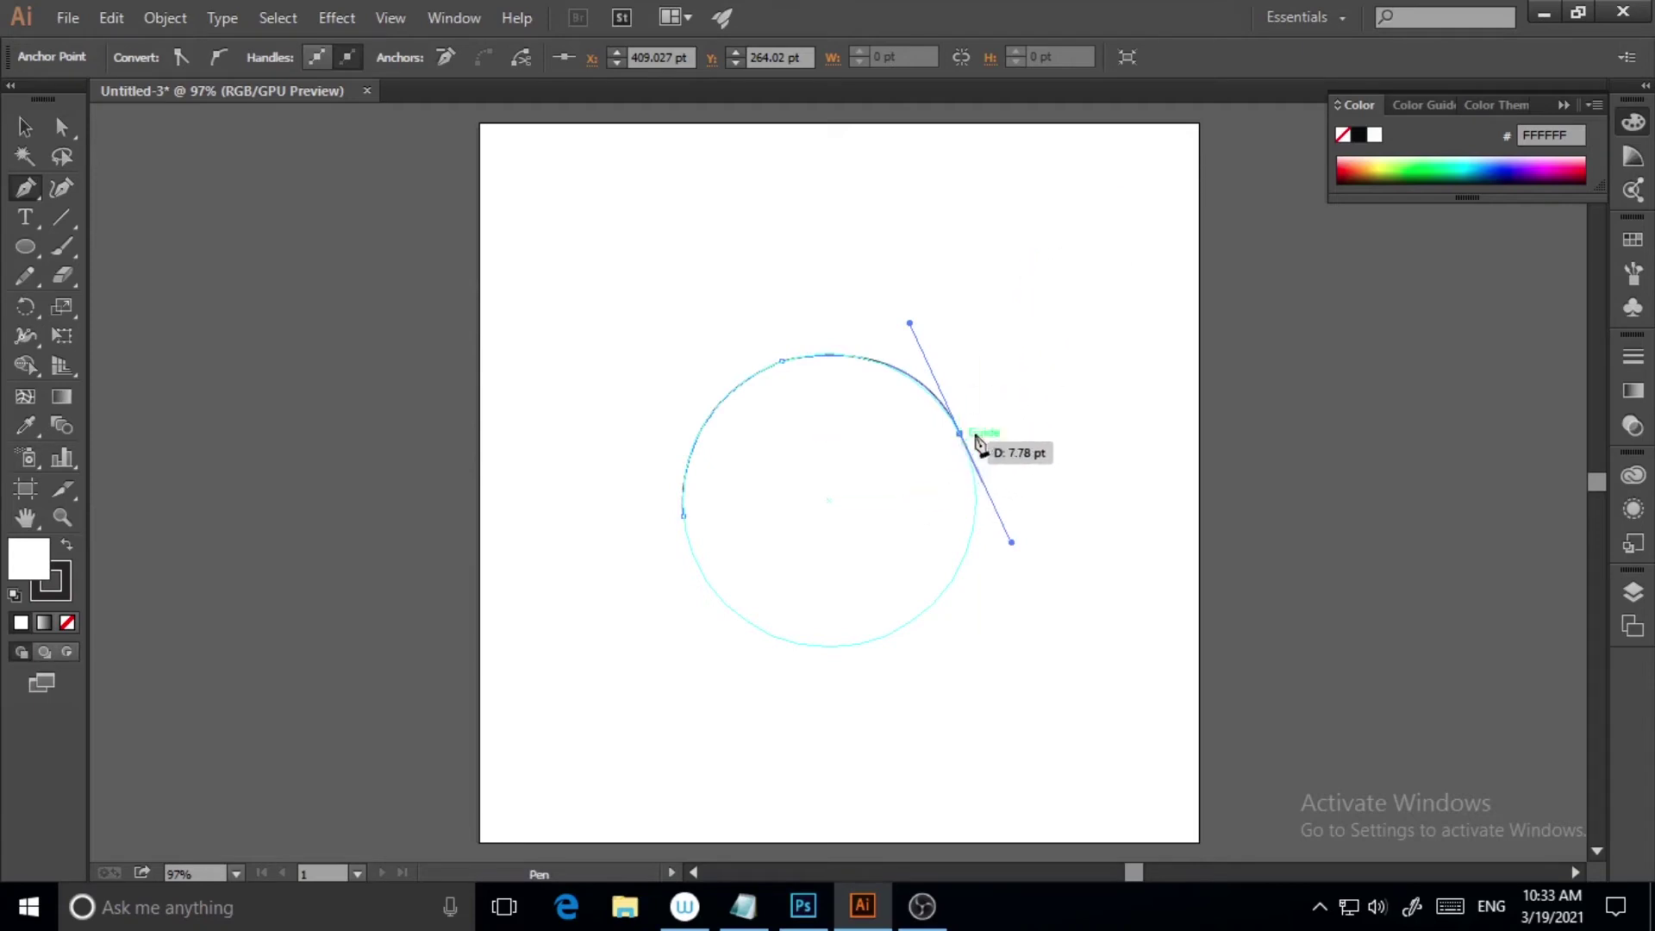
Step: Select and delete the two-segment Pen arc over the guide's upper half
left_click(25, 127)
left_click_drag(691, 381, 1045, 479)
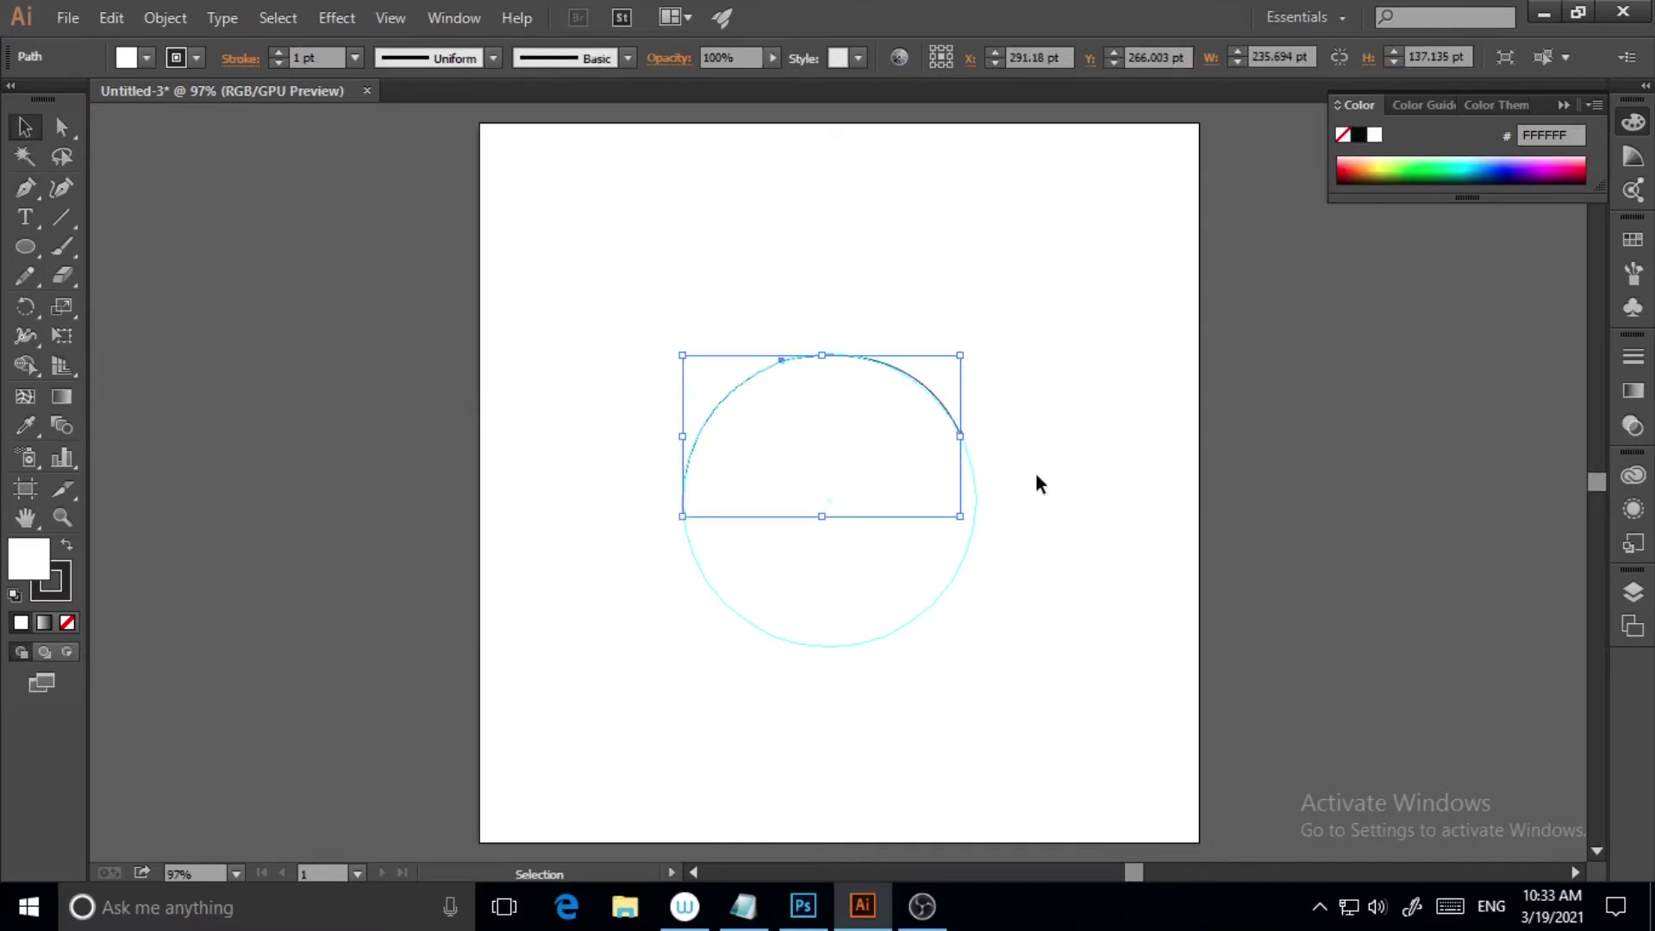
left_click(1036, 472)
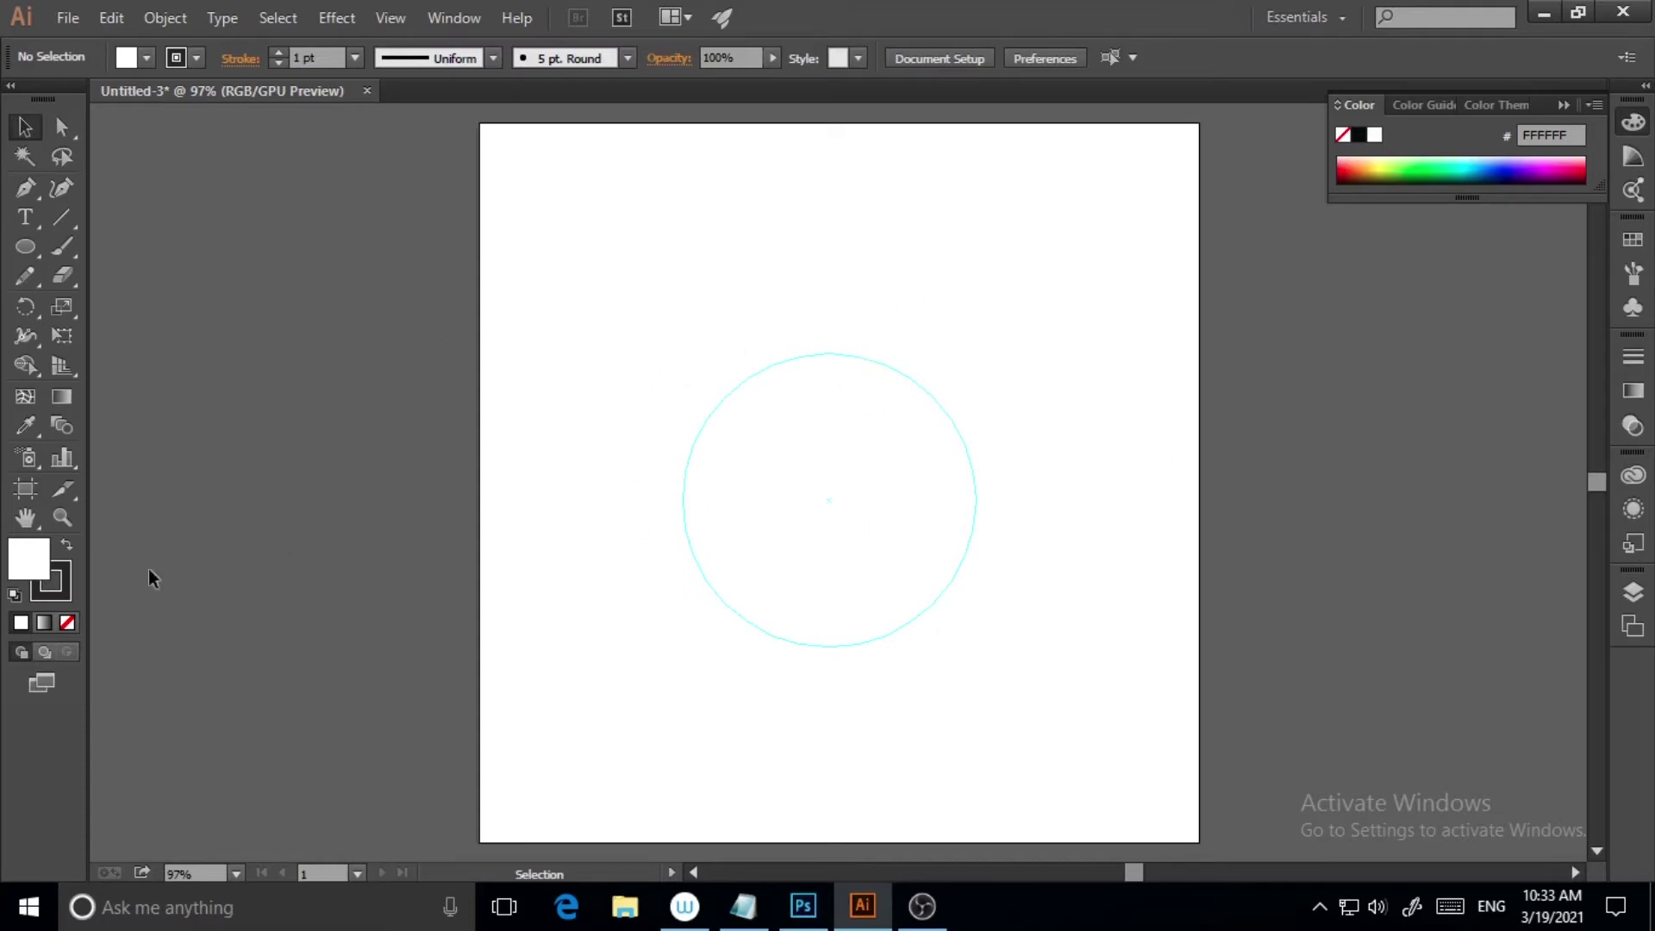
Step: Draw an open stepped Pen path of seven straight horizontal and vertical segments across the left half of the guide circle
left_click(25, 187)
left_click(584, 321)
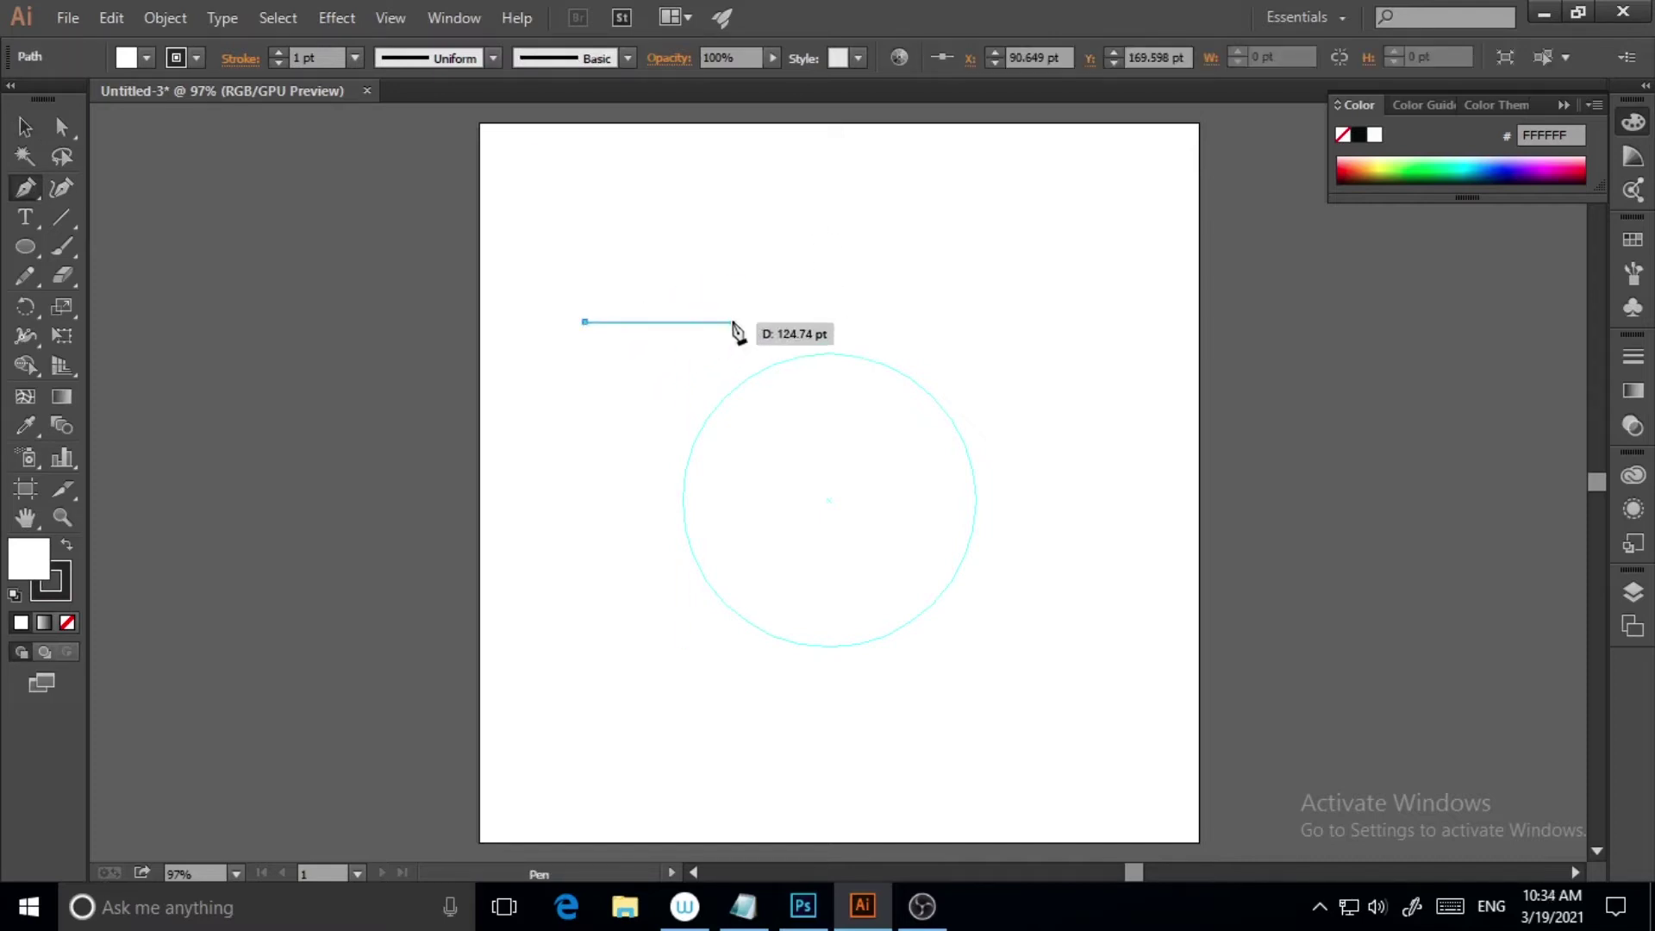
left_click(731, 321)
left_click(732, 432)
left_click(817, 432)
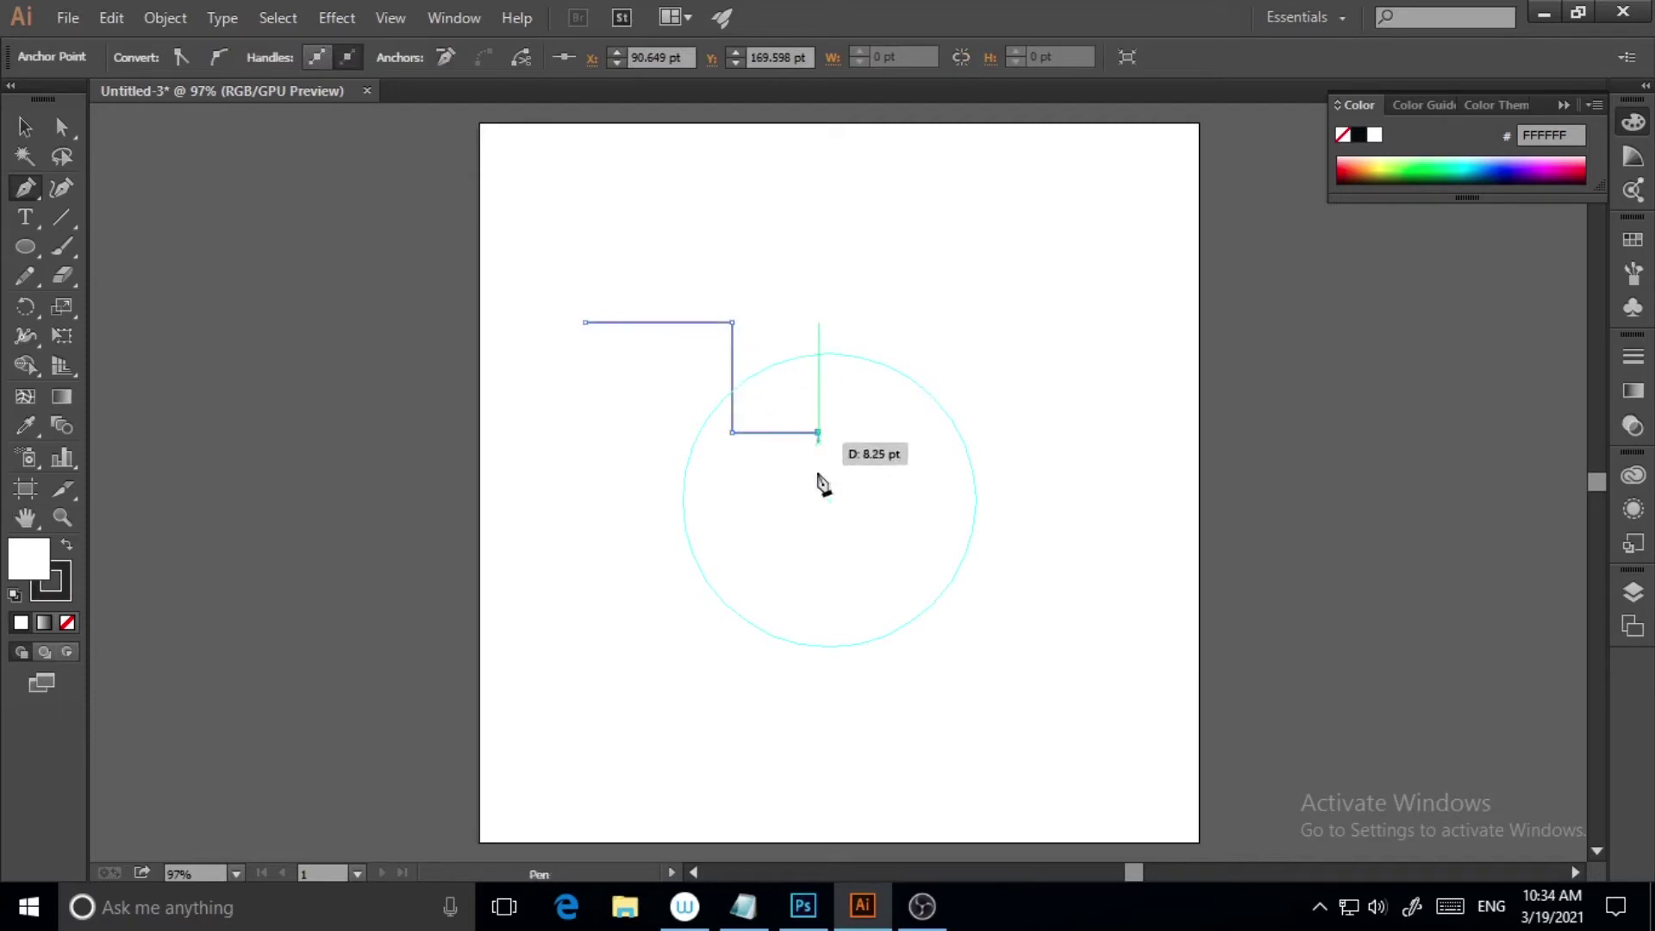
left_click(817, 531)
left_click(586, 531)
left_click(585, 611)
left_click(810, 611)
Step: Extend the stepped path with a curve to the guide's right edge, retract its outgoing handle, add three straight segments and end the path
left_click_drag(985, 500, 1147, 495)
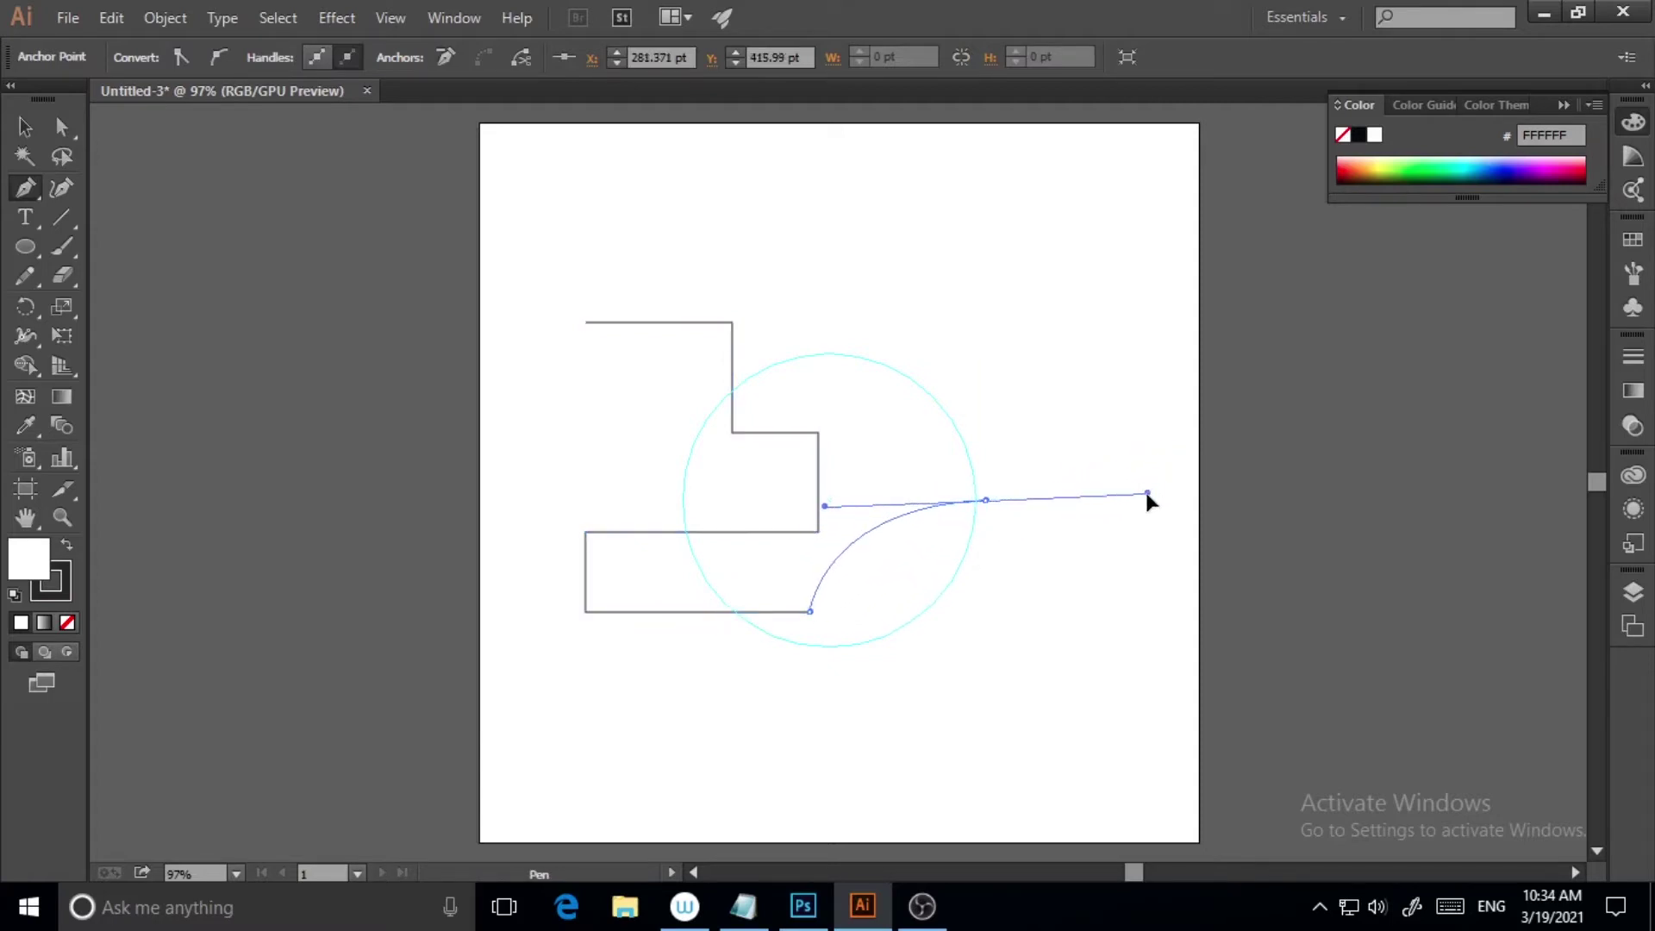
left_click(985, 501)
left_click(985, 647, "shift")
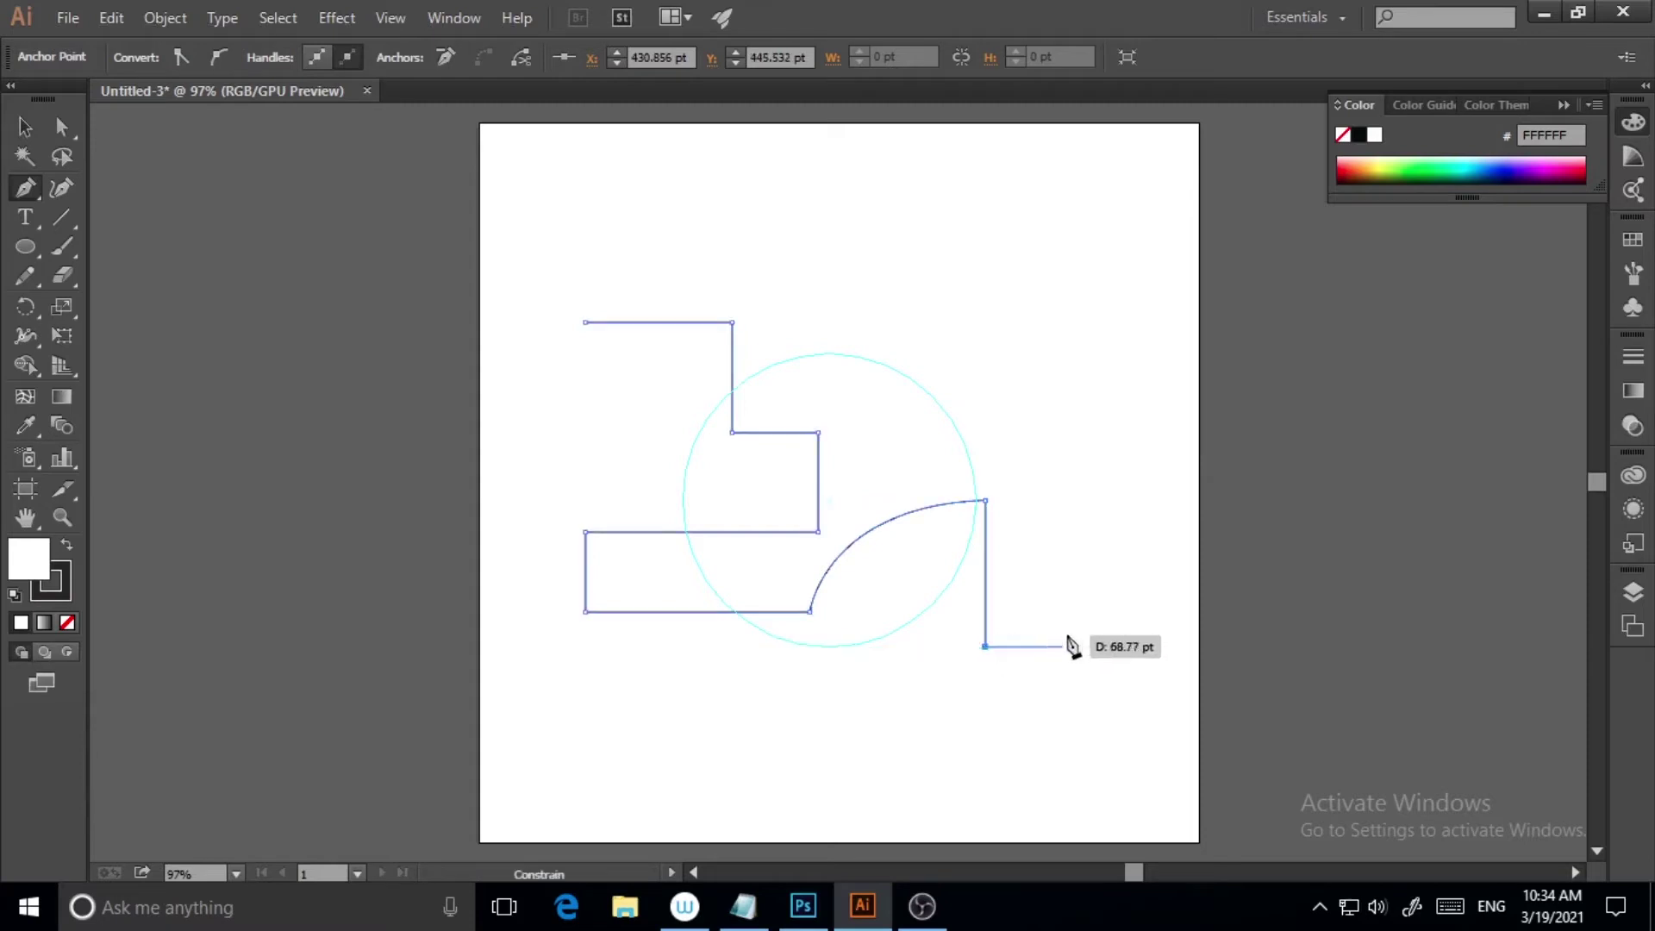
left_click(1074, 646, "shift")
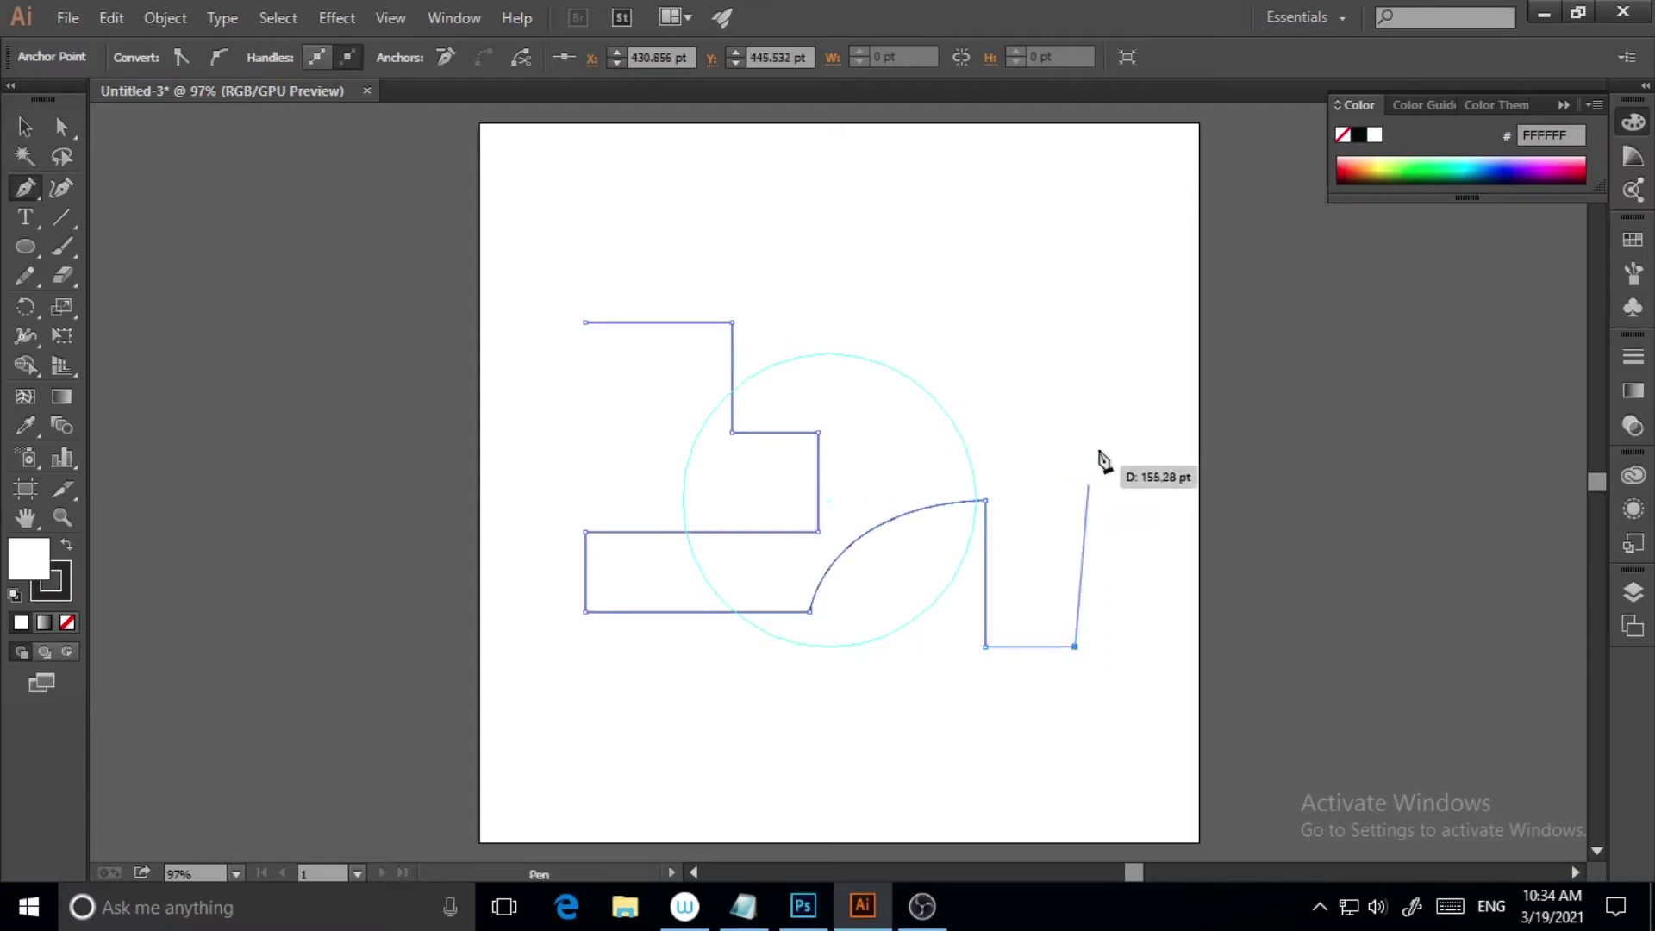
left_click(1076, 400, "shift")
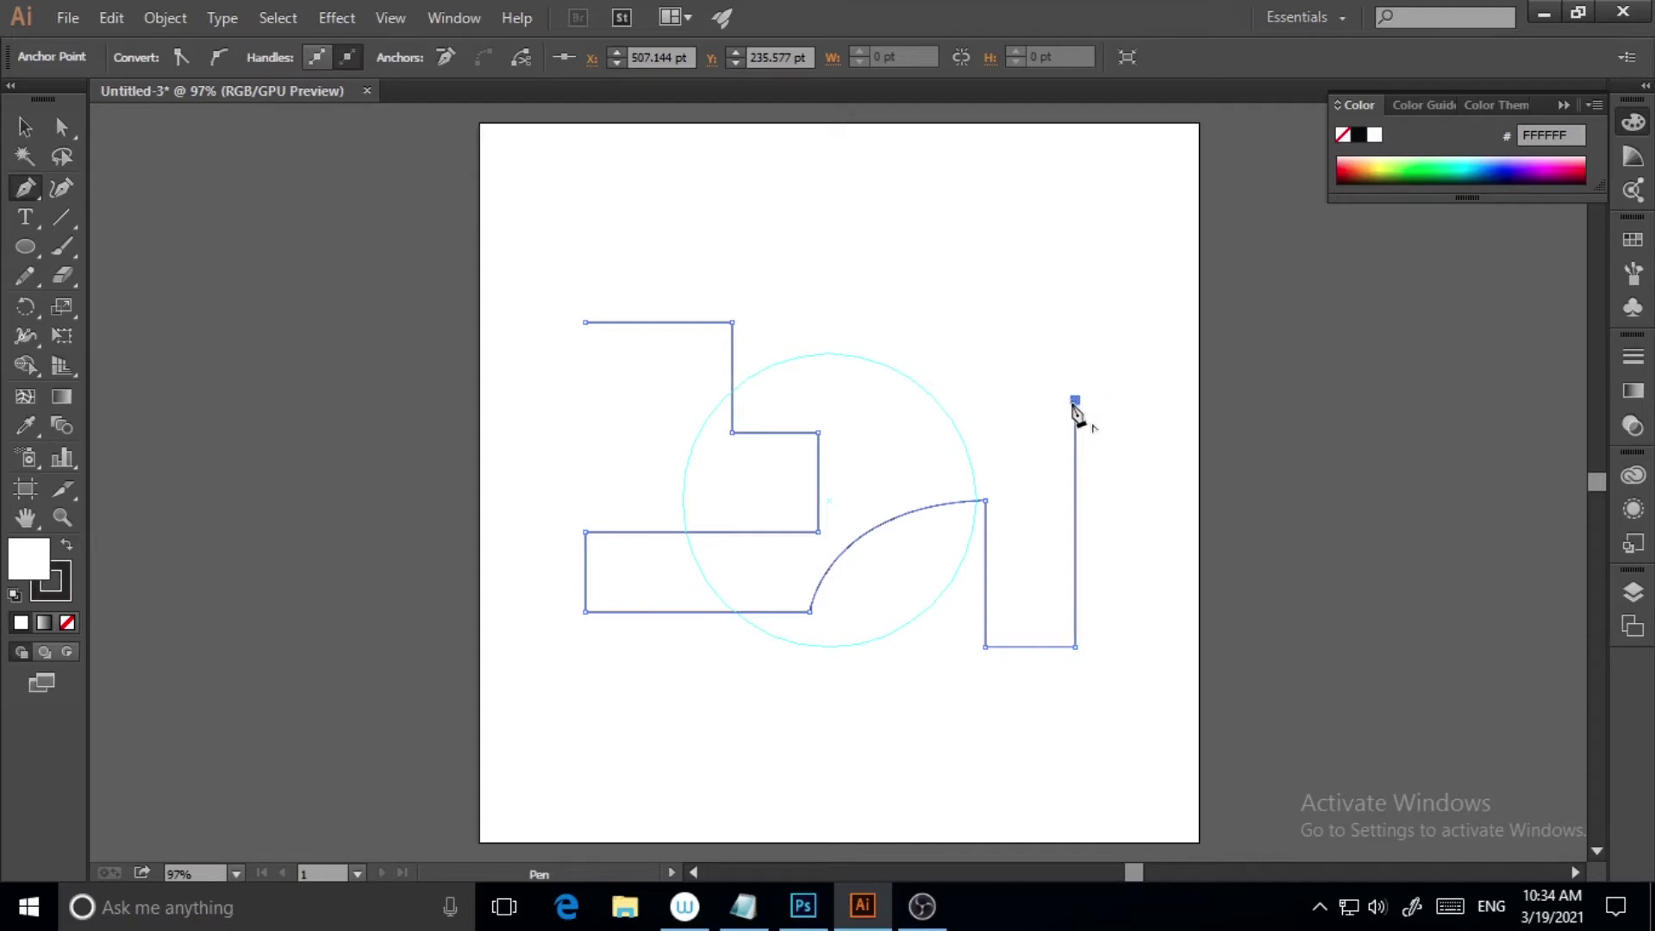
mouse_move(1077, 400)
left_mouse_down()
mouse_move(1141, 373)
mouse_move(1052, 387)
mouse_move(1063, 413)
mouse_move(1009, 429)
mouse_move(1066, 414)
mouse_move(1077, 399)
mouse_move(809, 520)
mouse_move(1051, 407)
left_mouse_up()
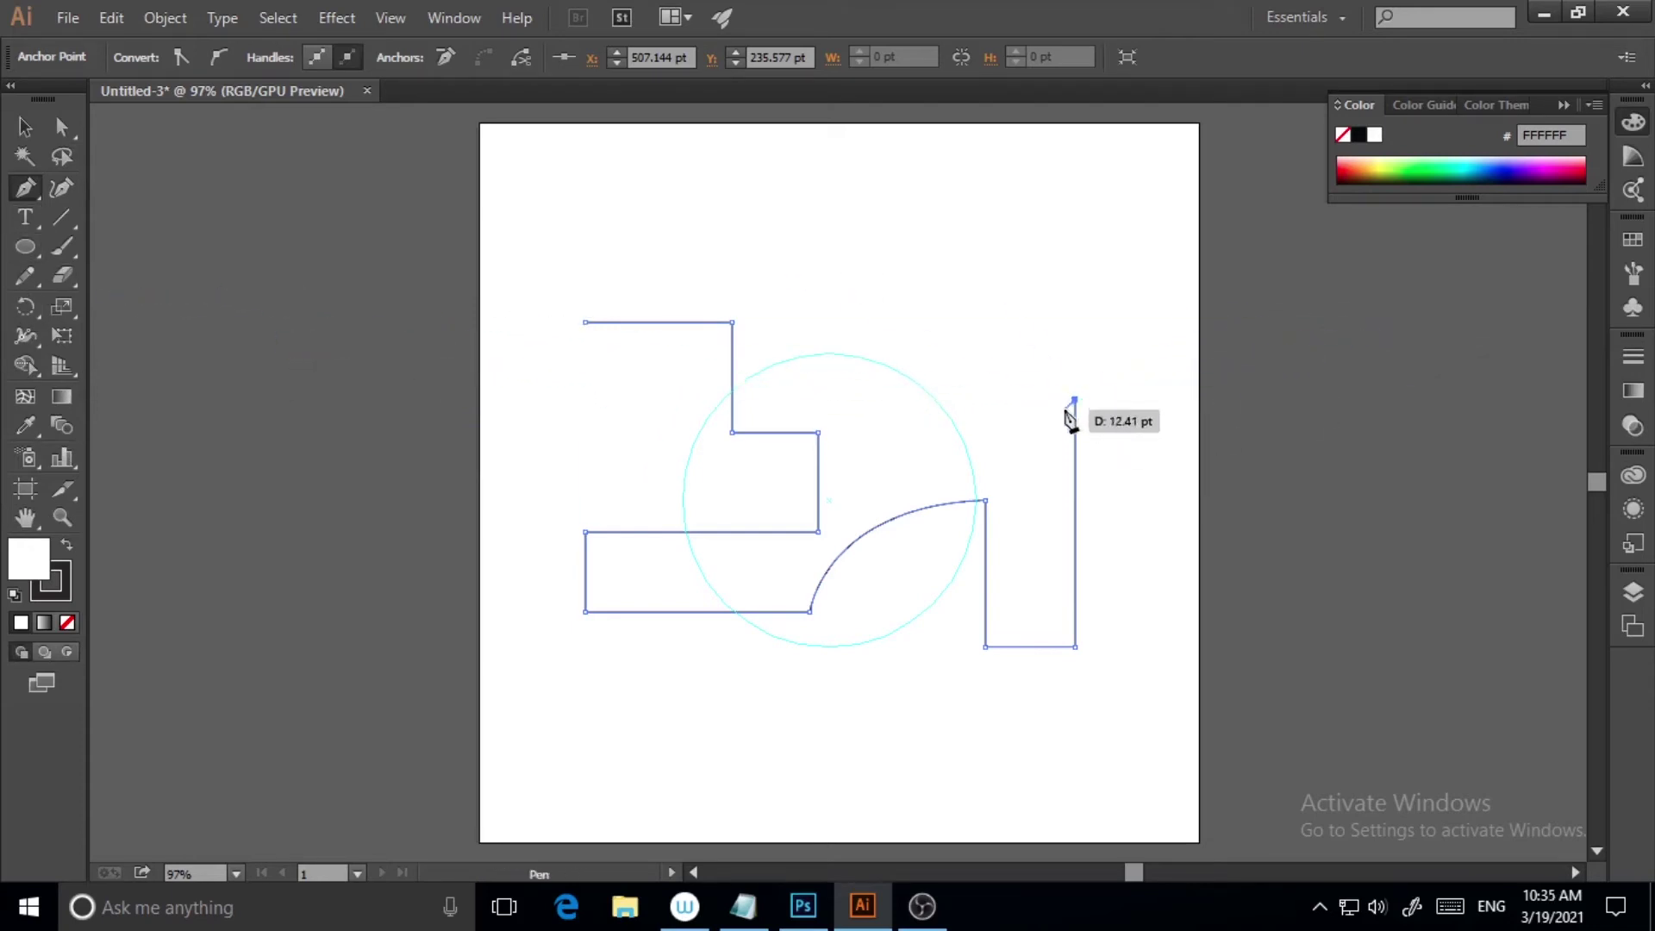
key("Escape")
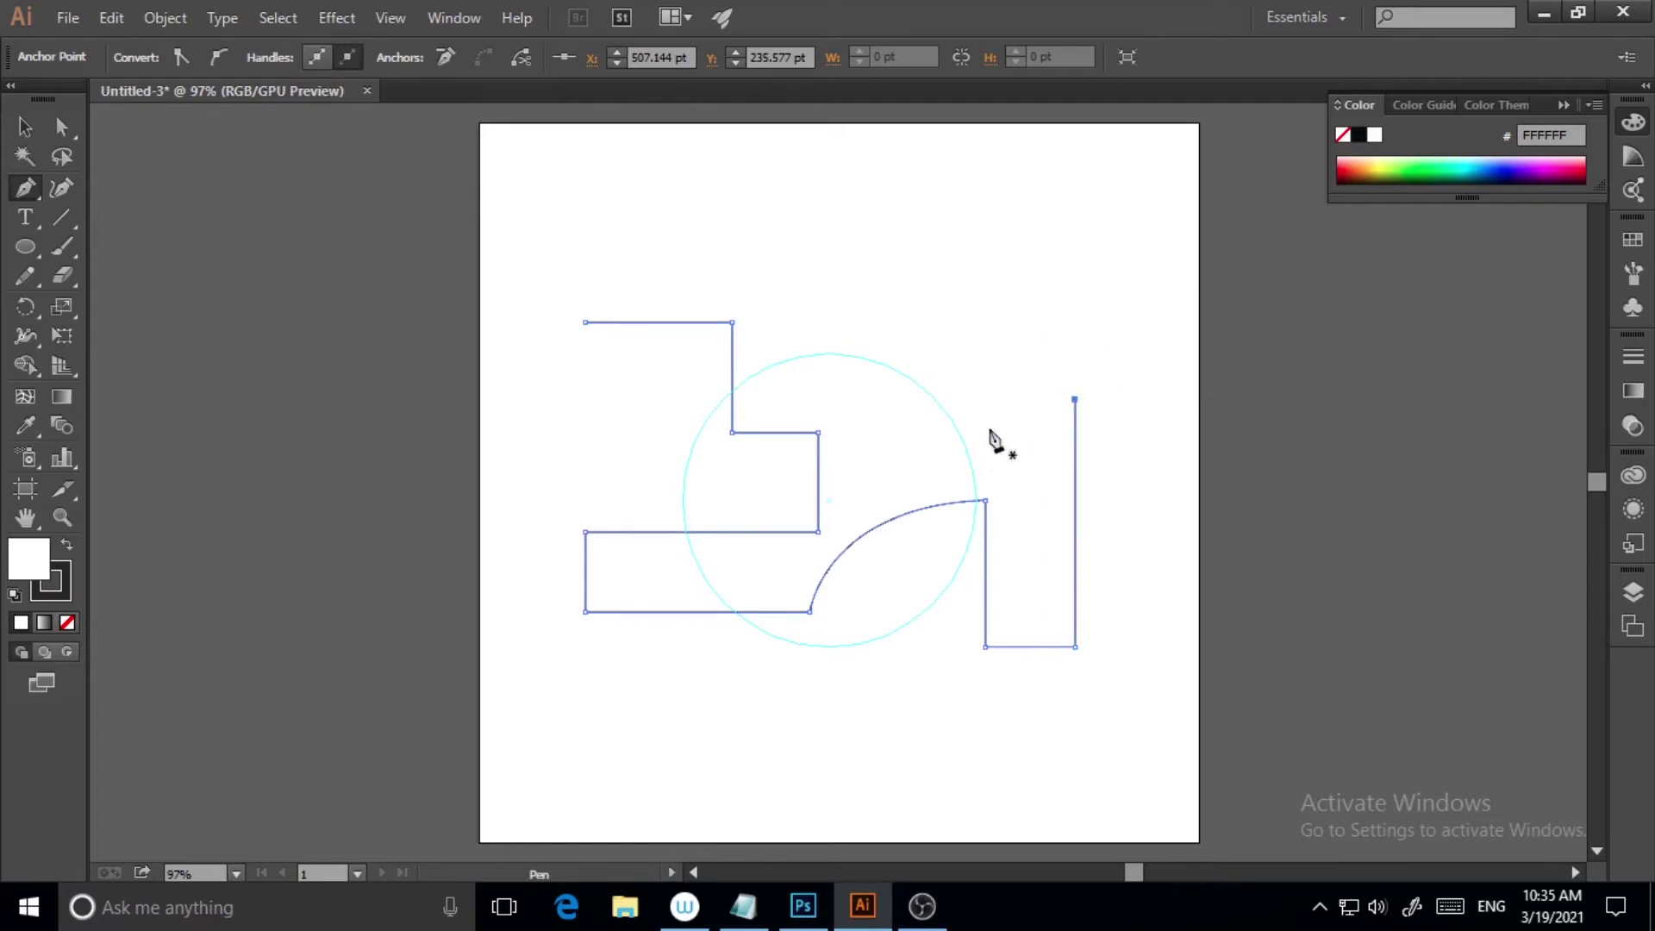
Step: Delete the stepped Pen path with its curved segment
left_click(25, 126)
left_click(1258, 396)
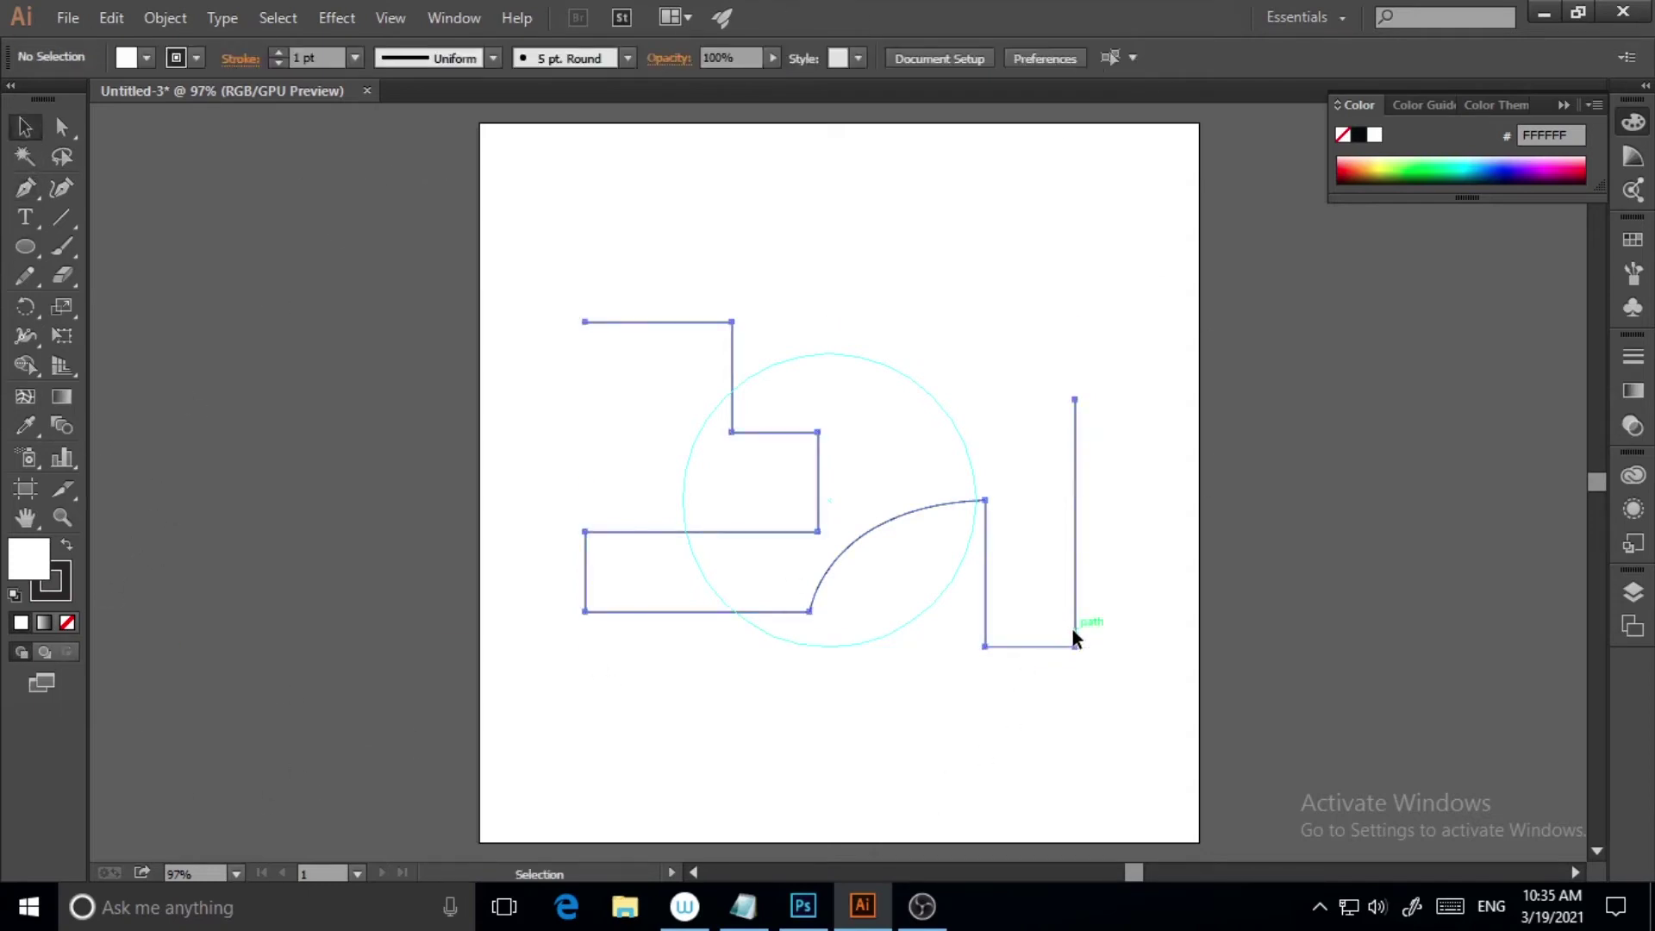
left_click(1074, 636)
key("Delete")
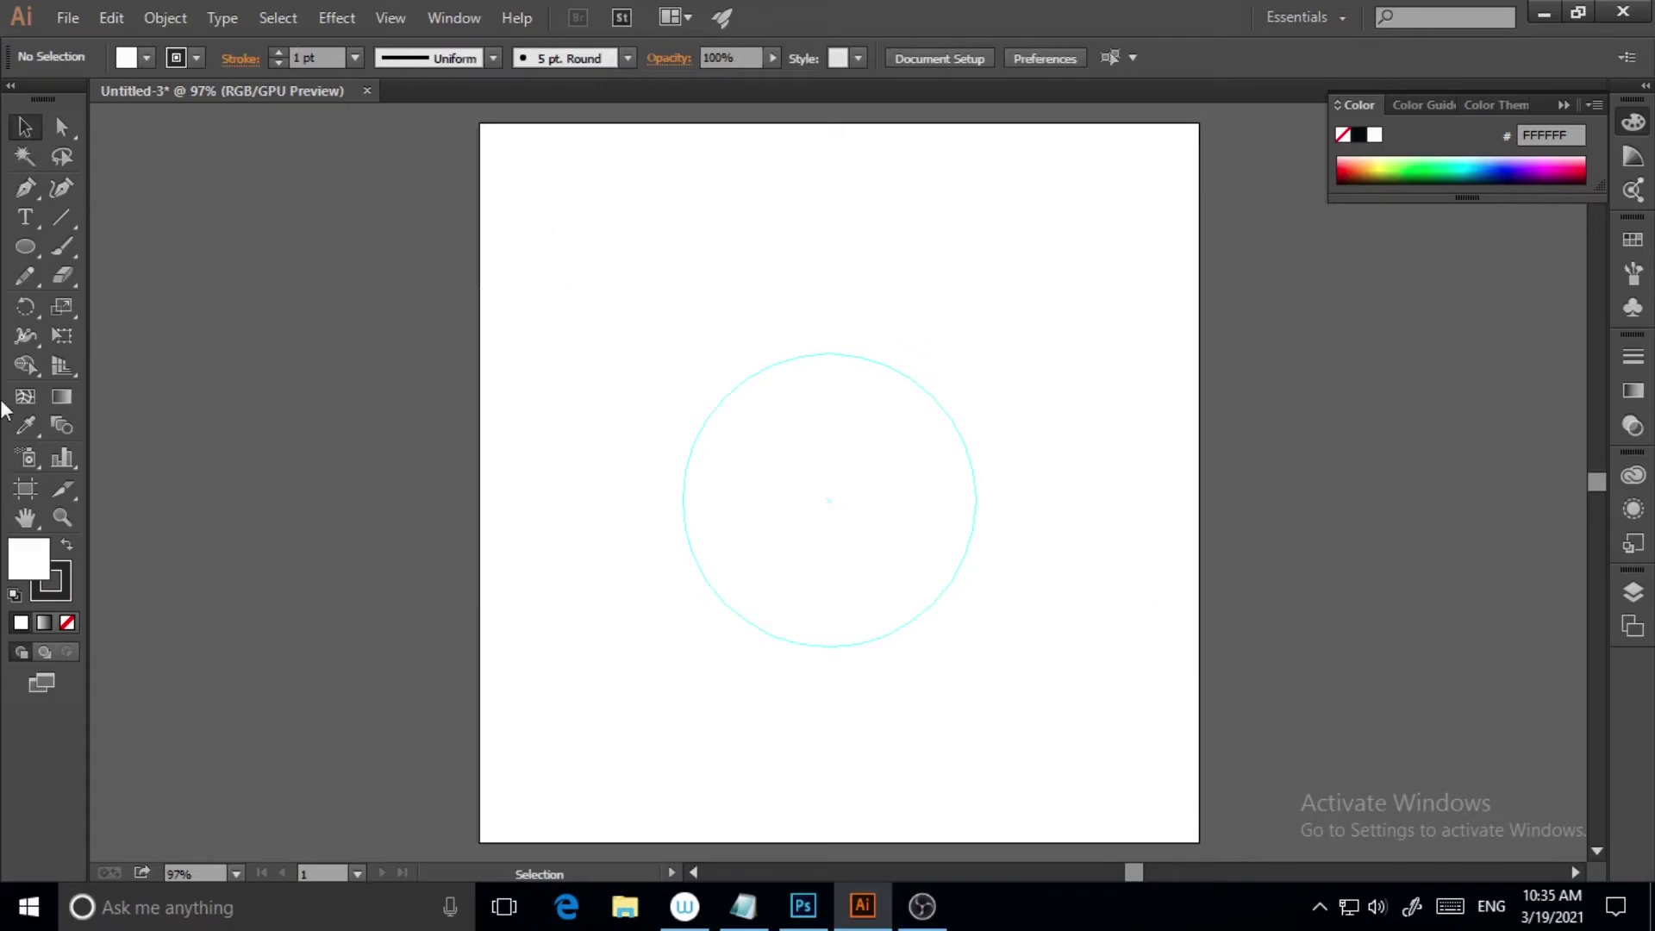
Step: Draw a straight horizontal Pen segment from outside the guide circle's left edge to just below and left of its centre
left_click(38, 193)
left_click(829, 414)
left_click(829, 500)
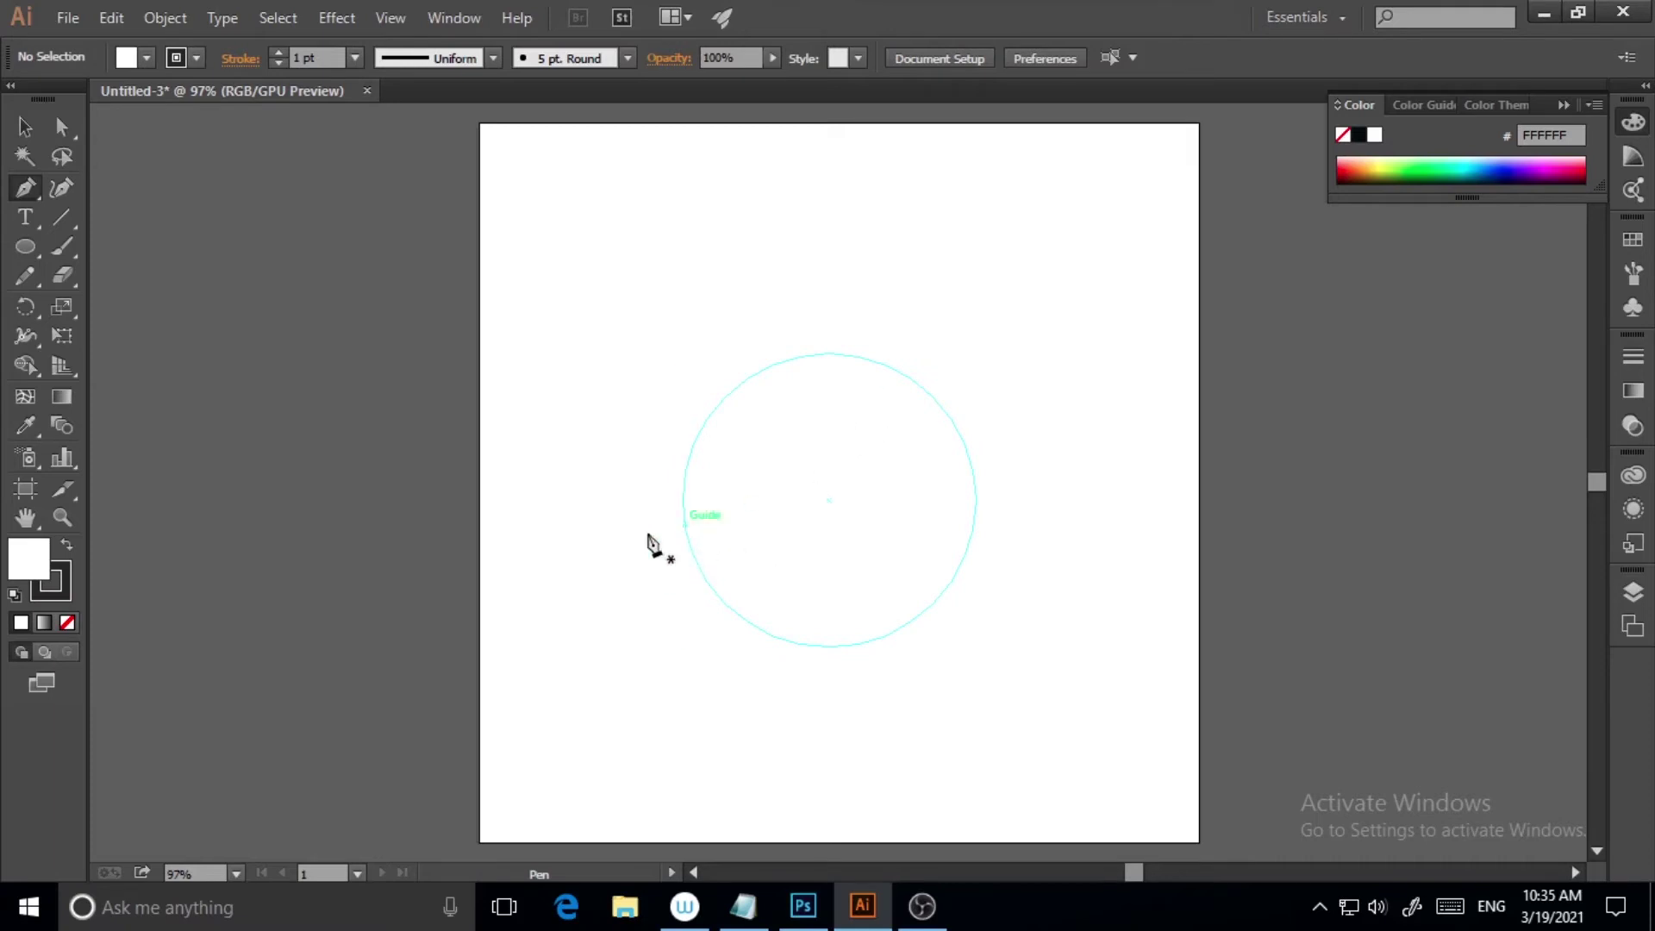
left_click(611, 520)
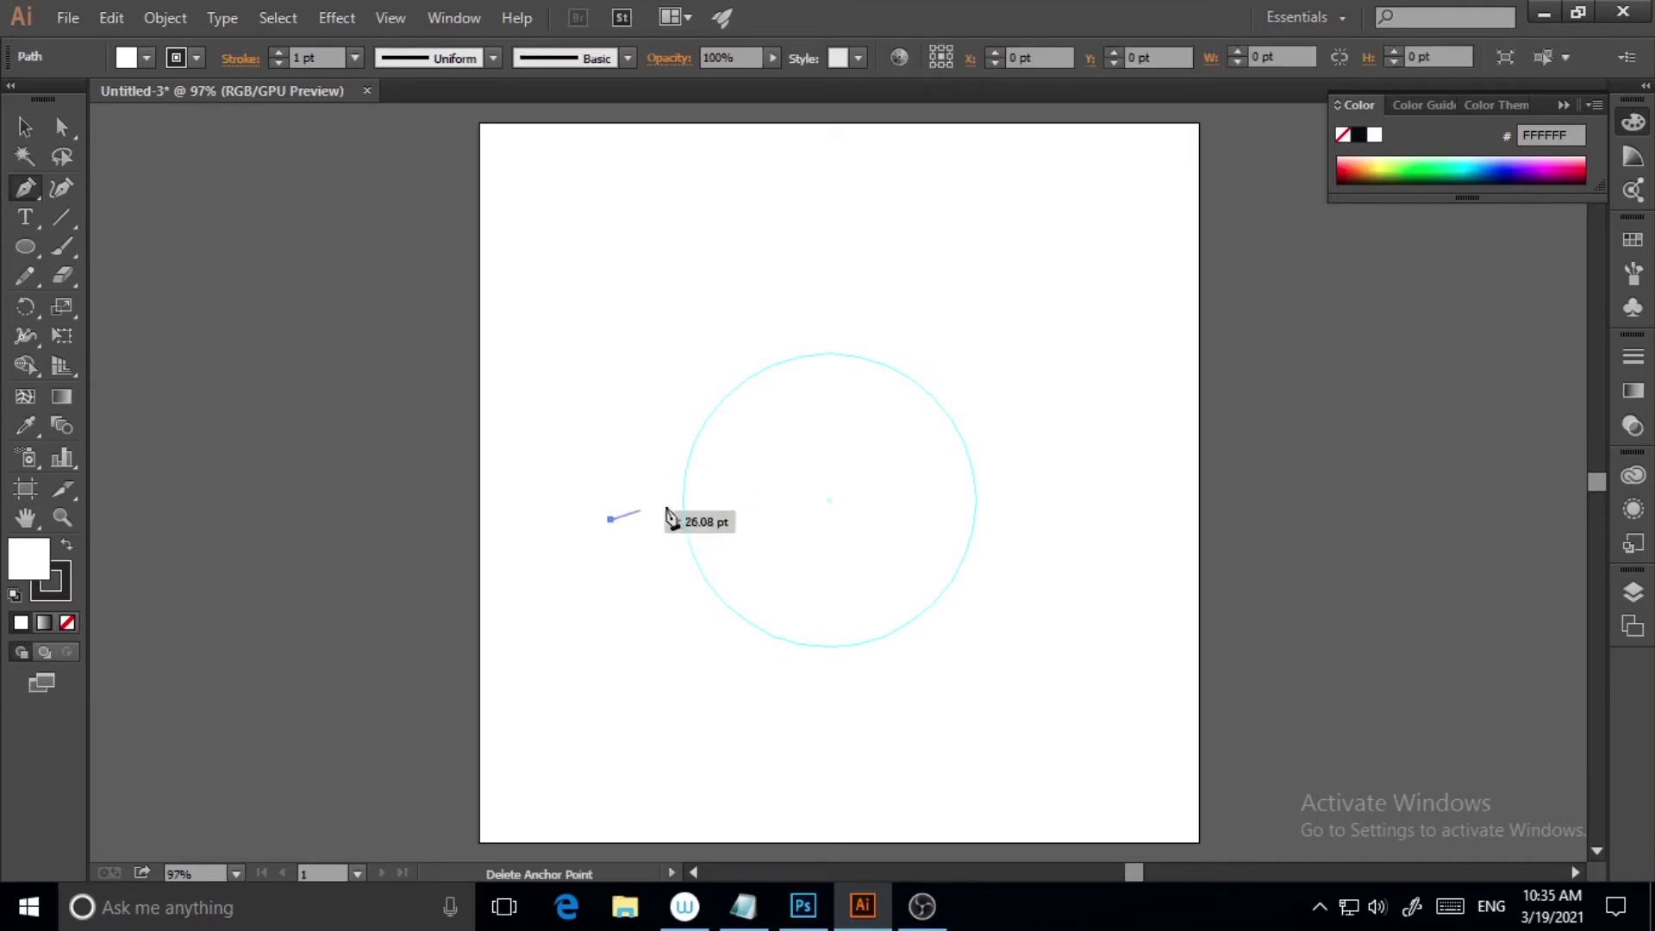
left_click(807, 520, "shift")
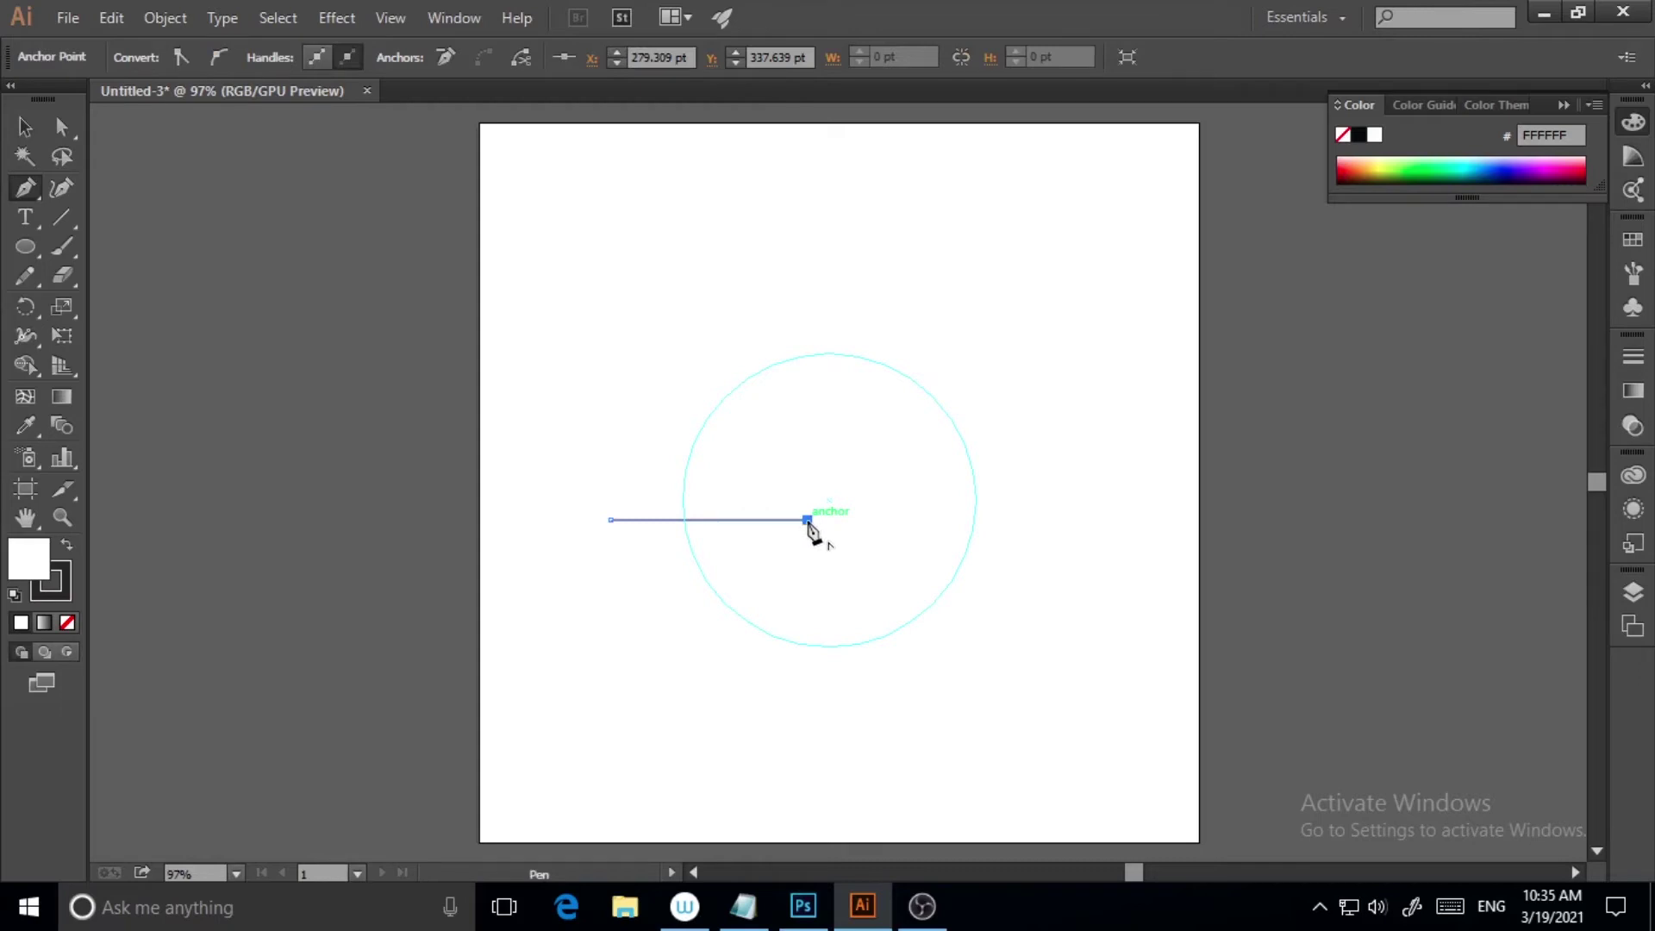
Step: Open the Rotate options with the segment's right endpoint as the pivot, and dismiss them without rotating
key("r")
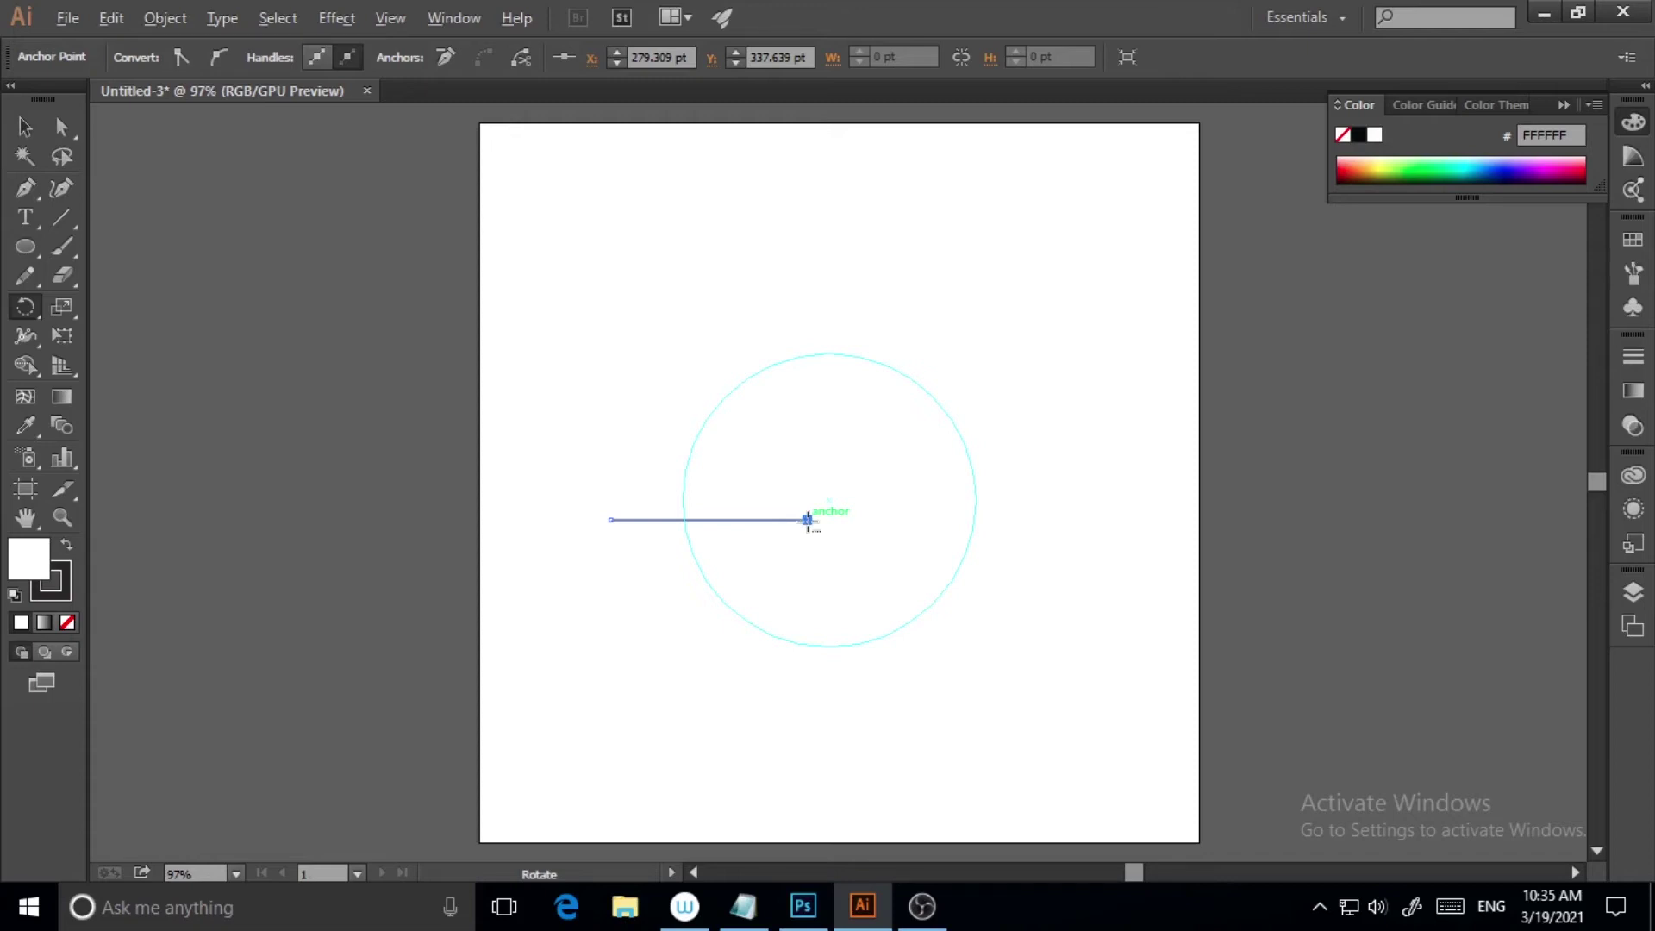
left_click(807, 519, "alt")
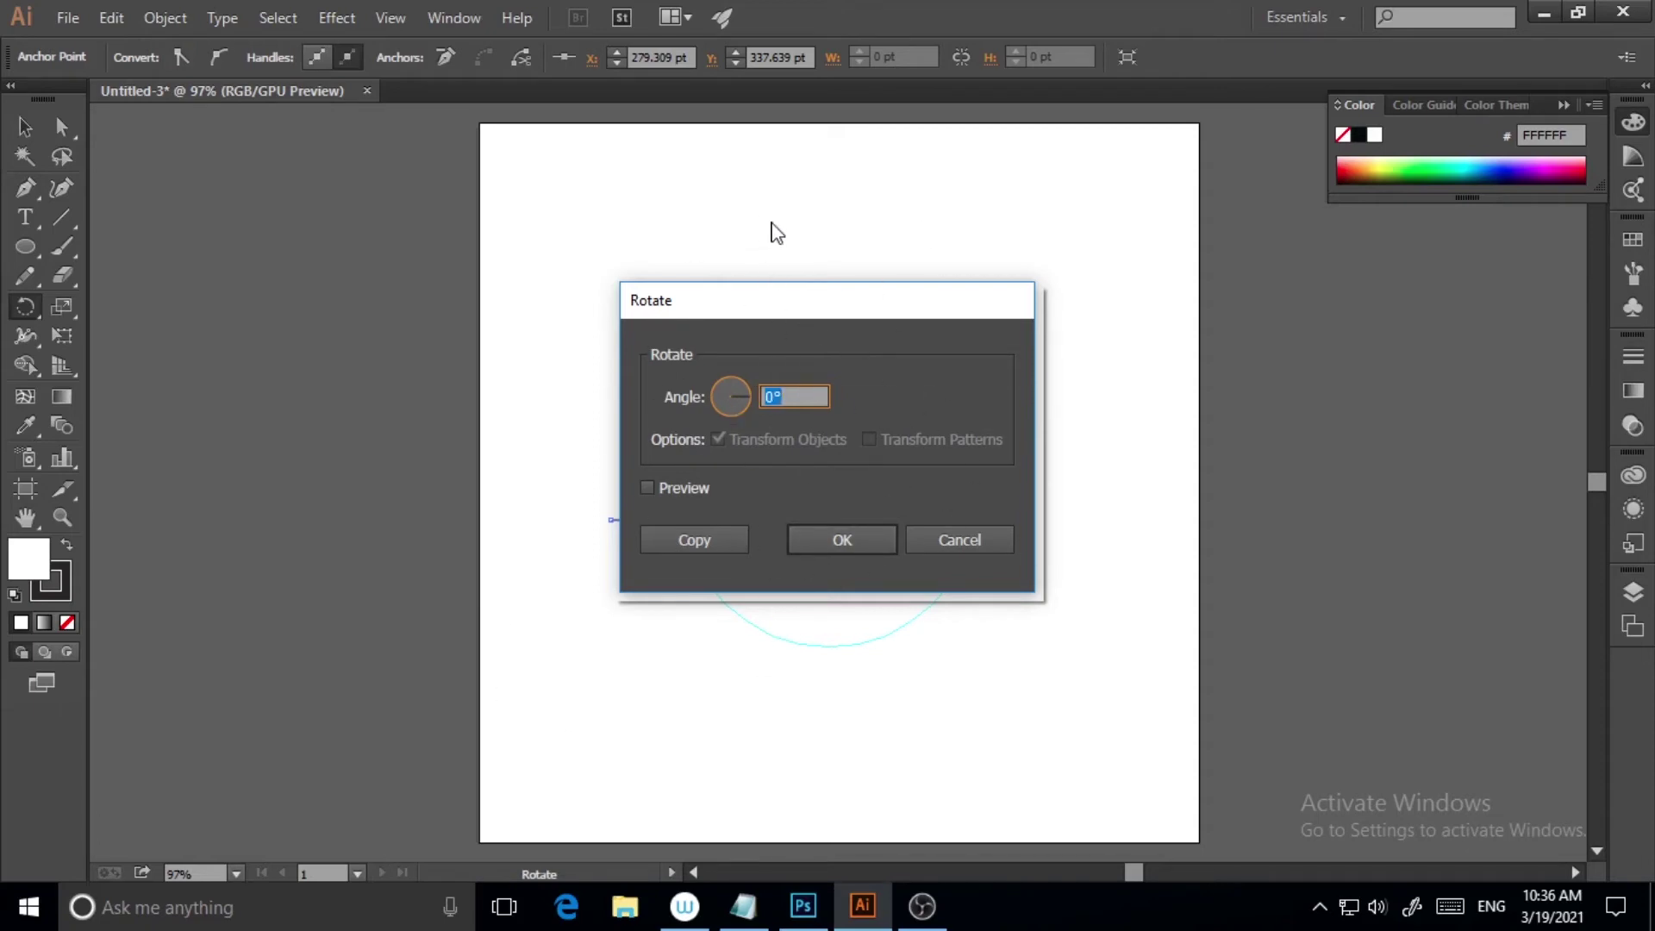
left_click(960, 543)
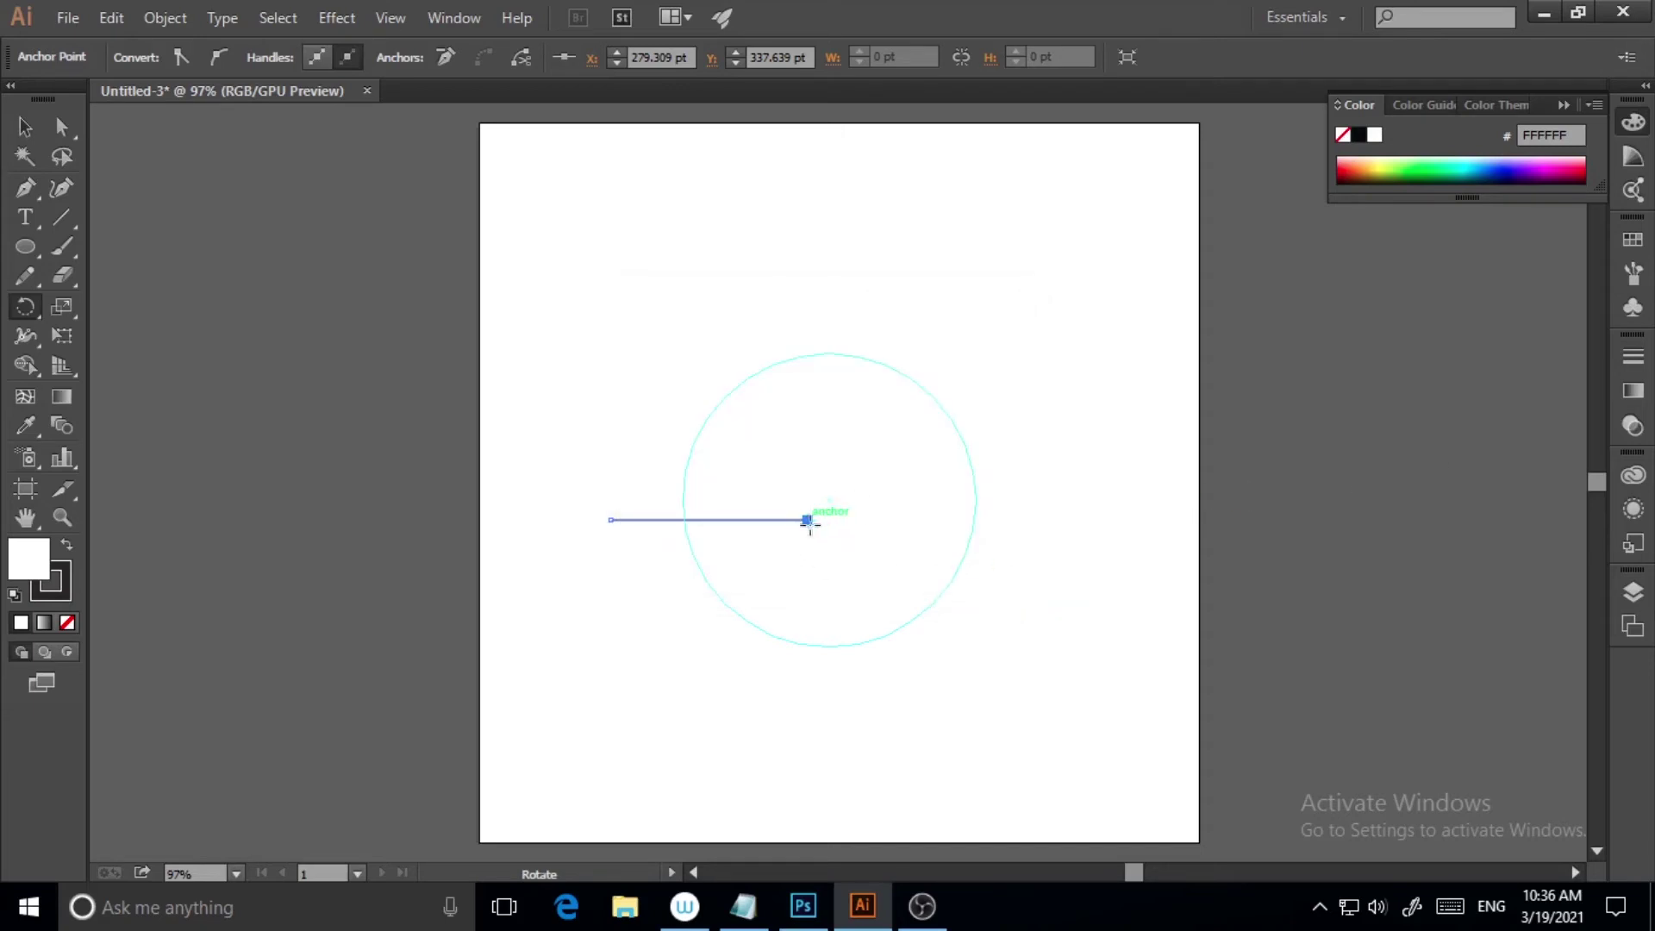
Step: Undo the horizontal segment and delete its leftover starting anchor point
key("ctrl+z")
key("ctrl+z")
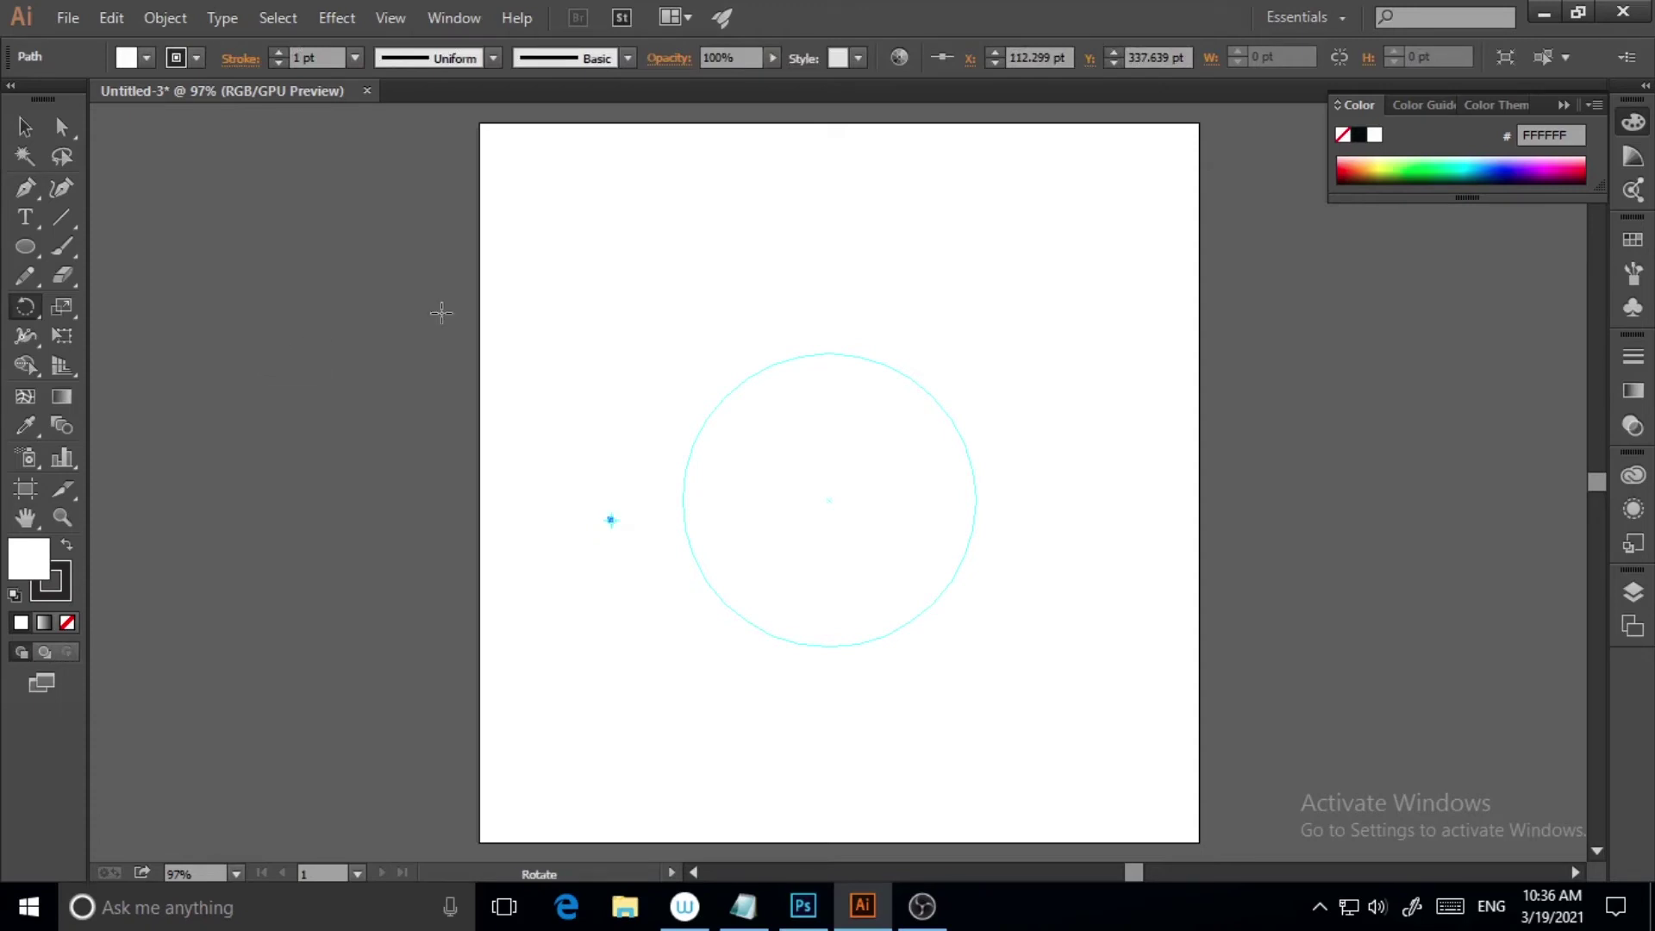
left_click(25, 127)
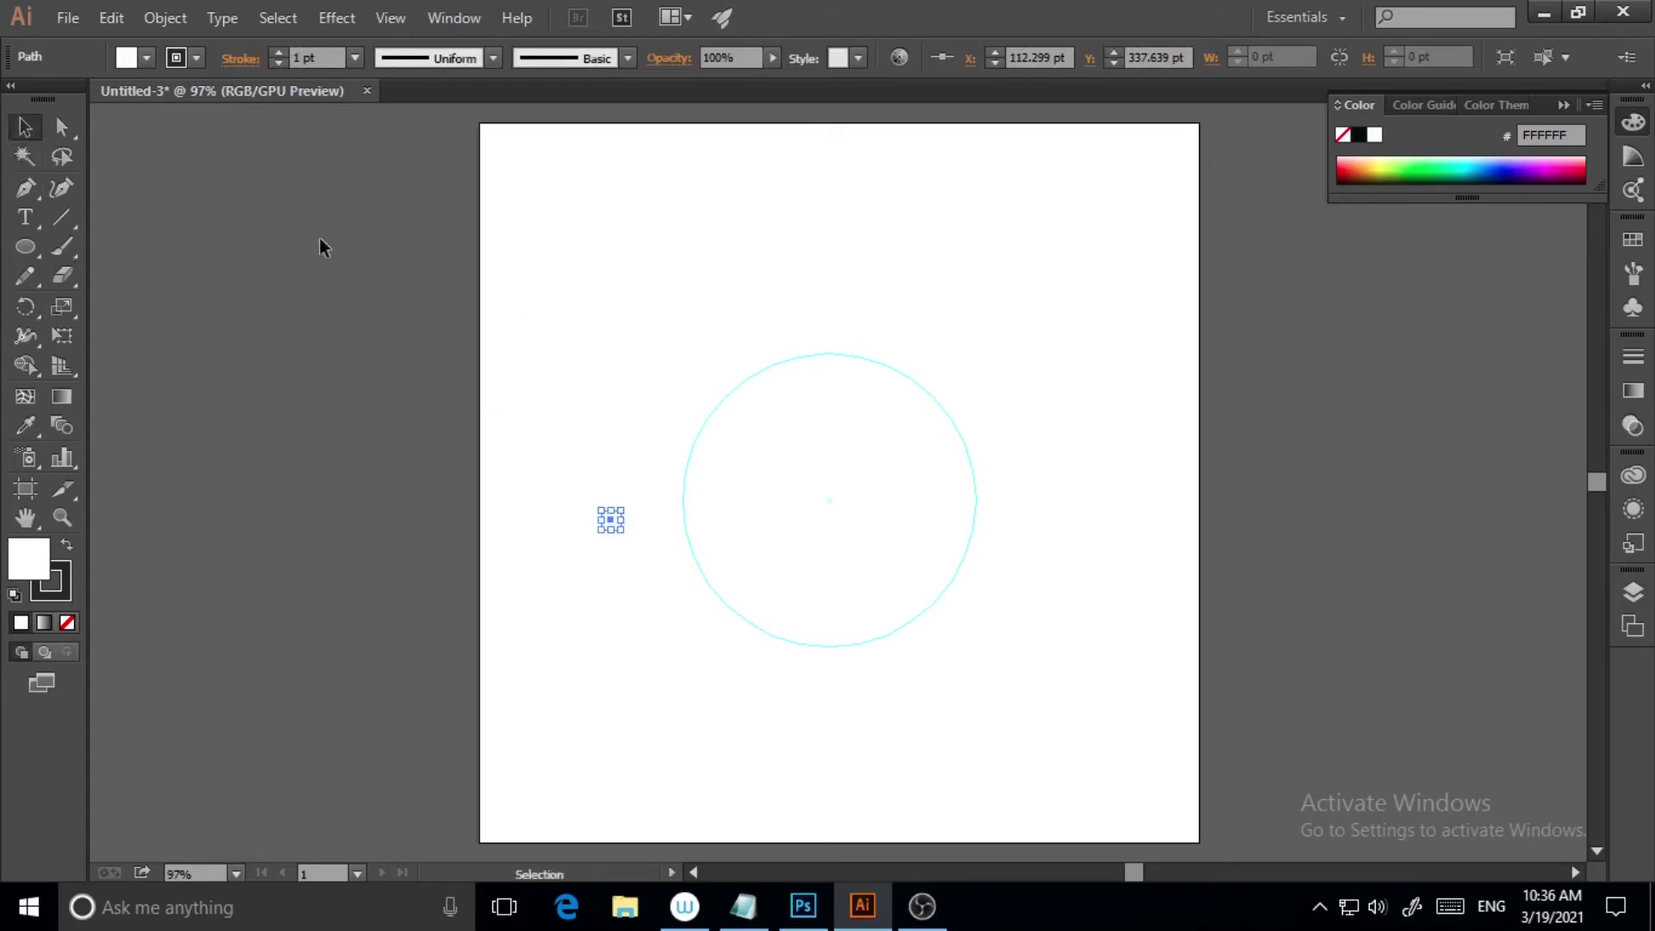
left_click(579, 465)
left_click_drag(579, 465, 645, 540)
key("Delete")
Step: Draw a straight horizontal Pen line from outside the guide circle's left edge to just inside its right edge
key("p")
left_click(573, 504)
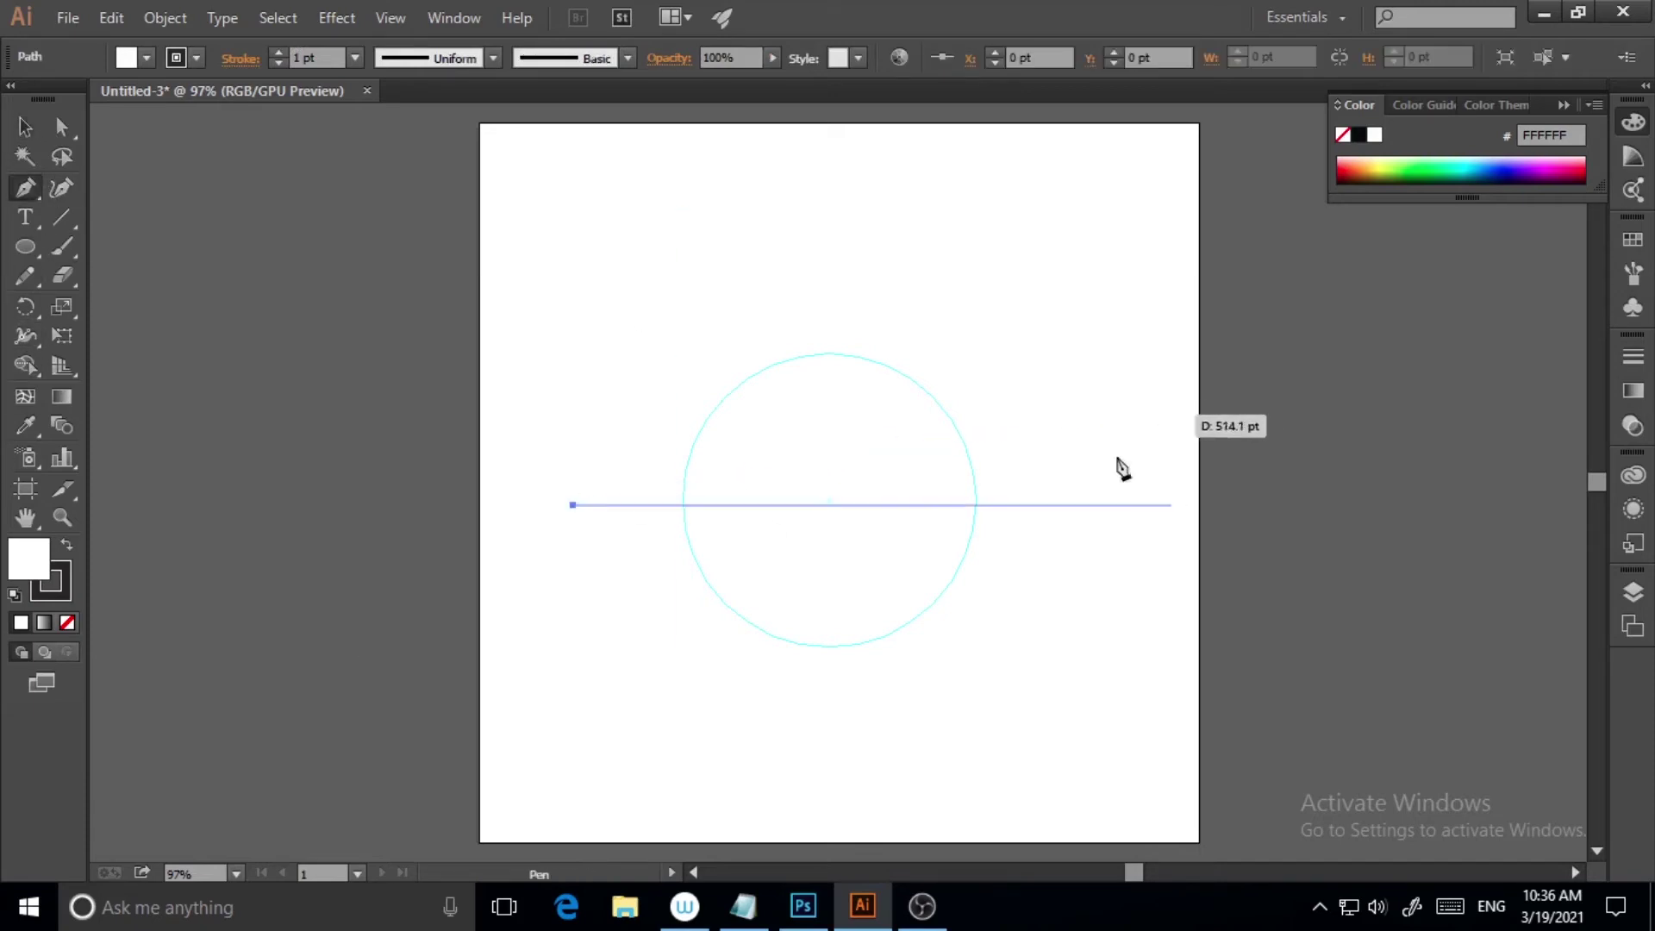
left_click(950, 527, "shift")
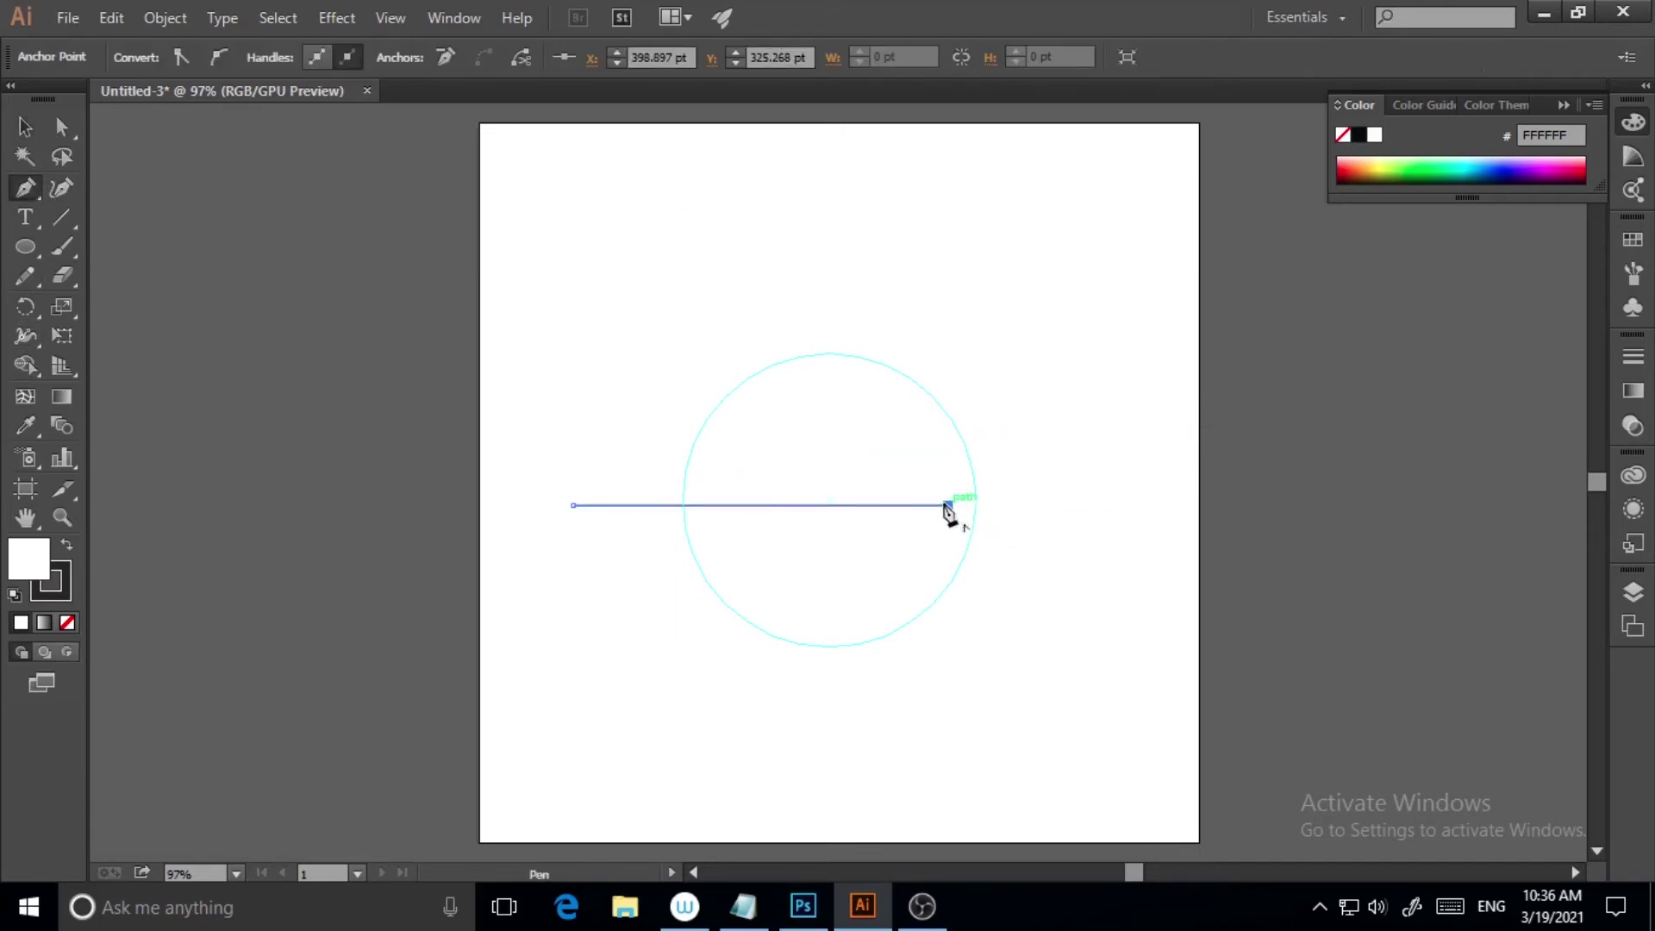
Step: Open the Scale options with the line's right endpoint as the reference point, and dismiss them without scaling
key("s")
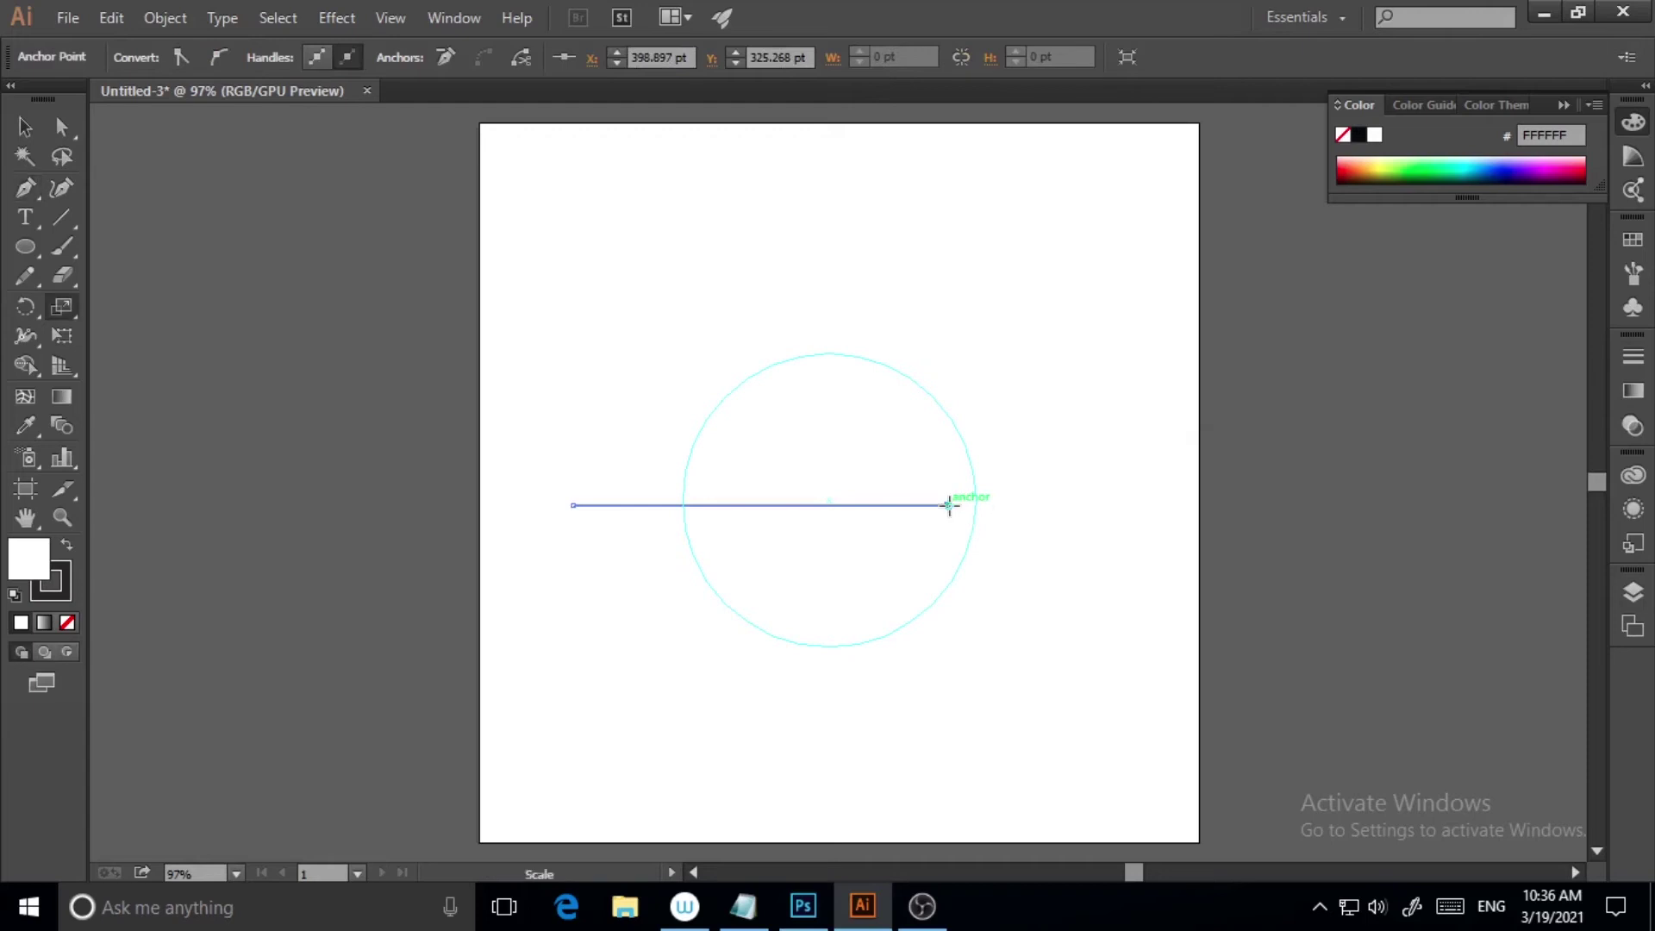
left_click(947, 504, "alt")
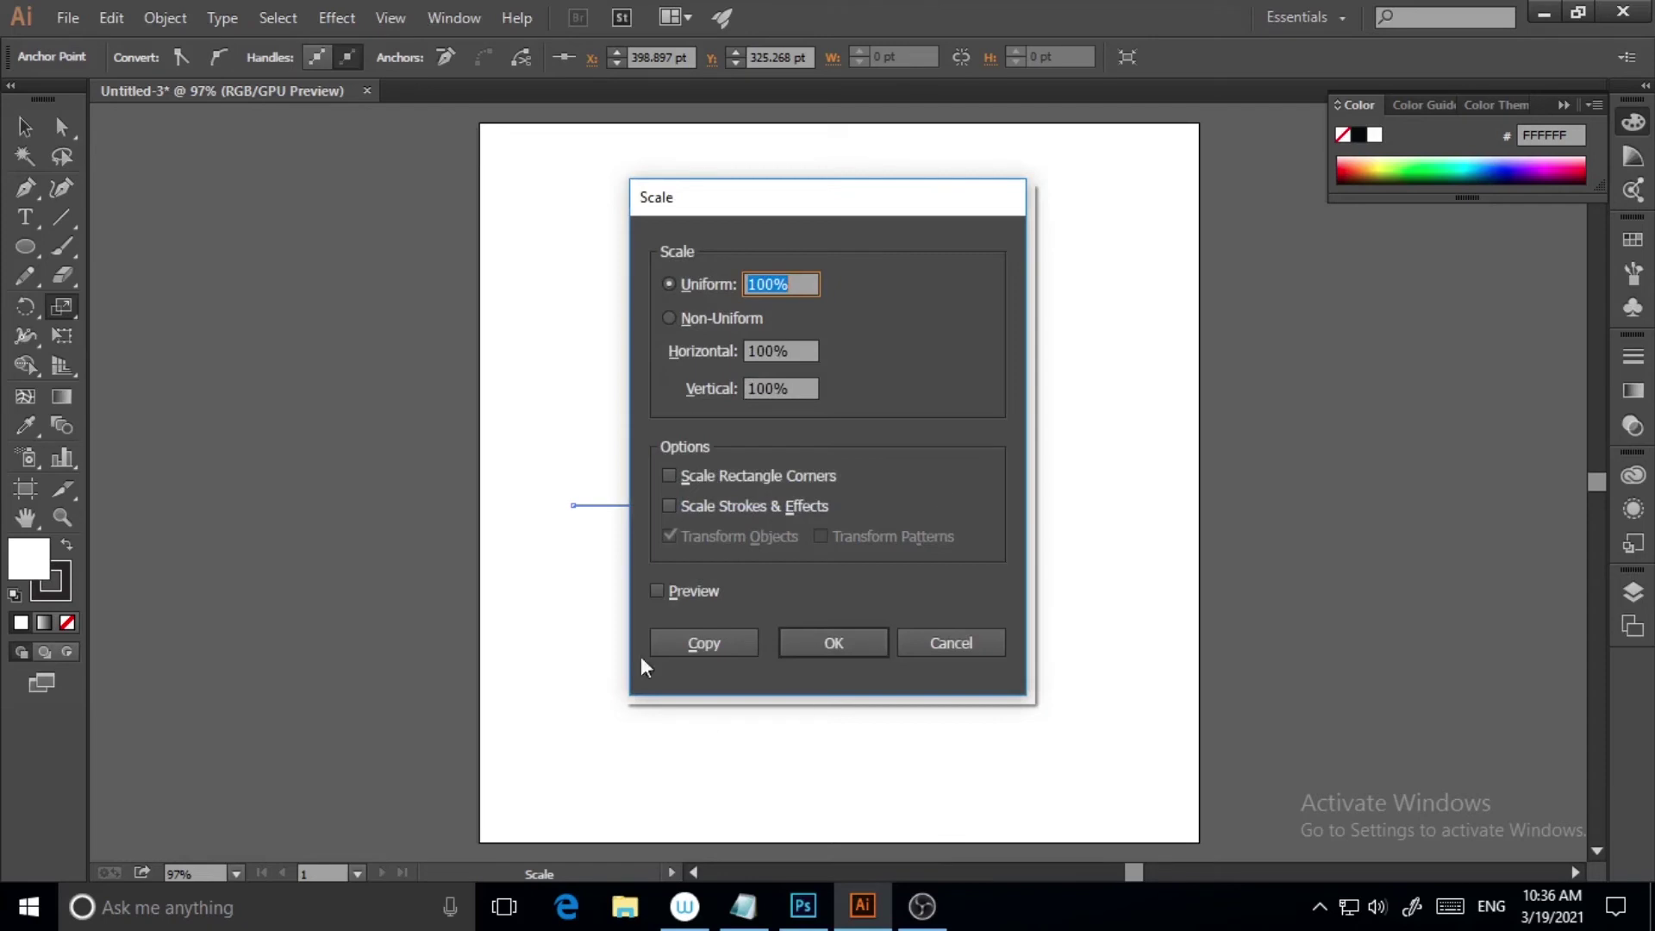
left_click_drag(865, 200, 1311, 54)
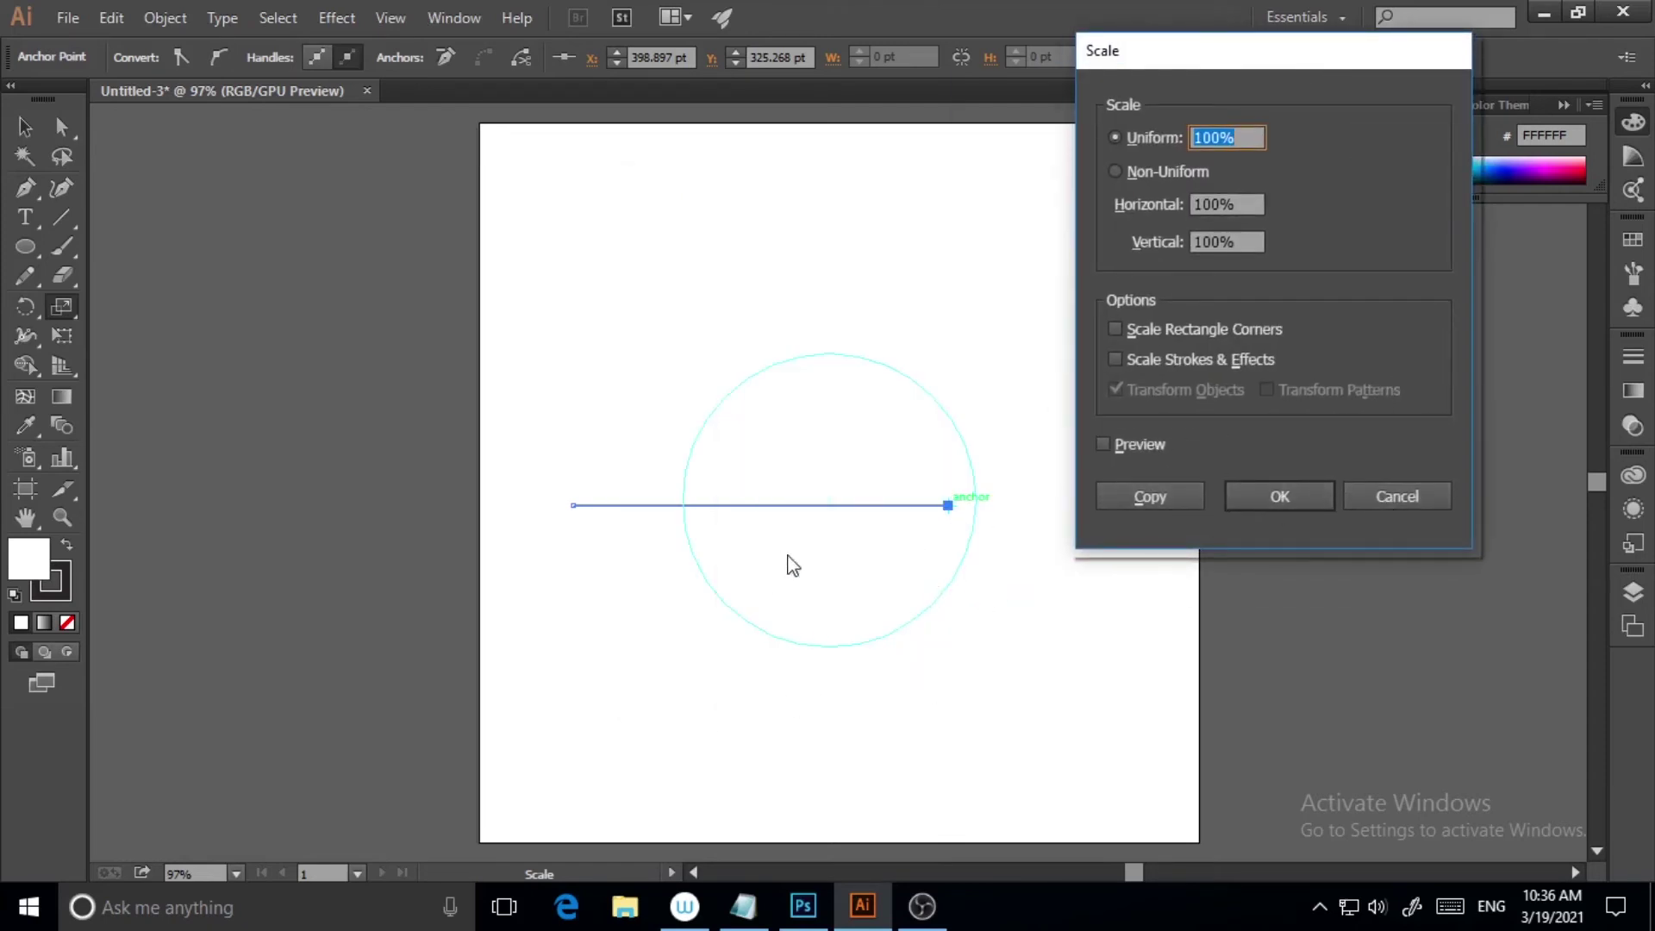
left_click(1403, 499)
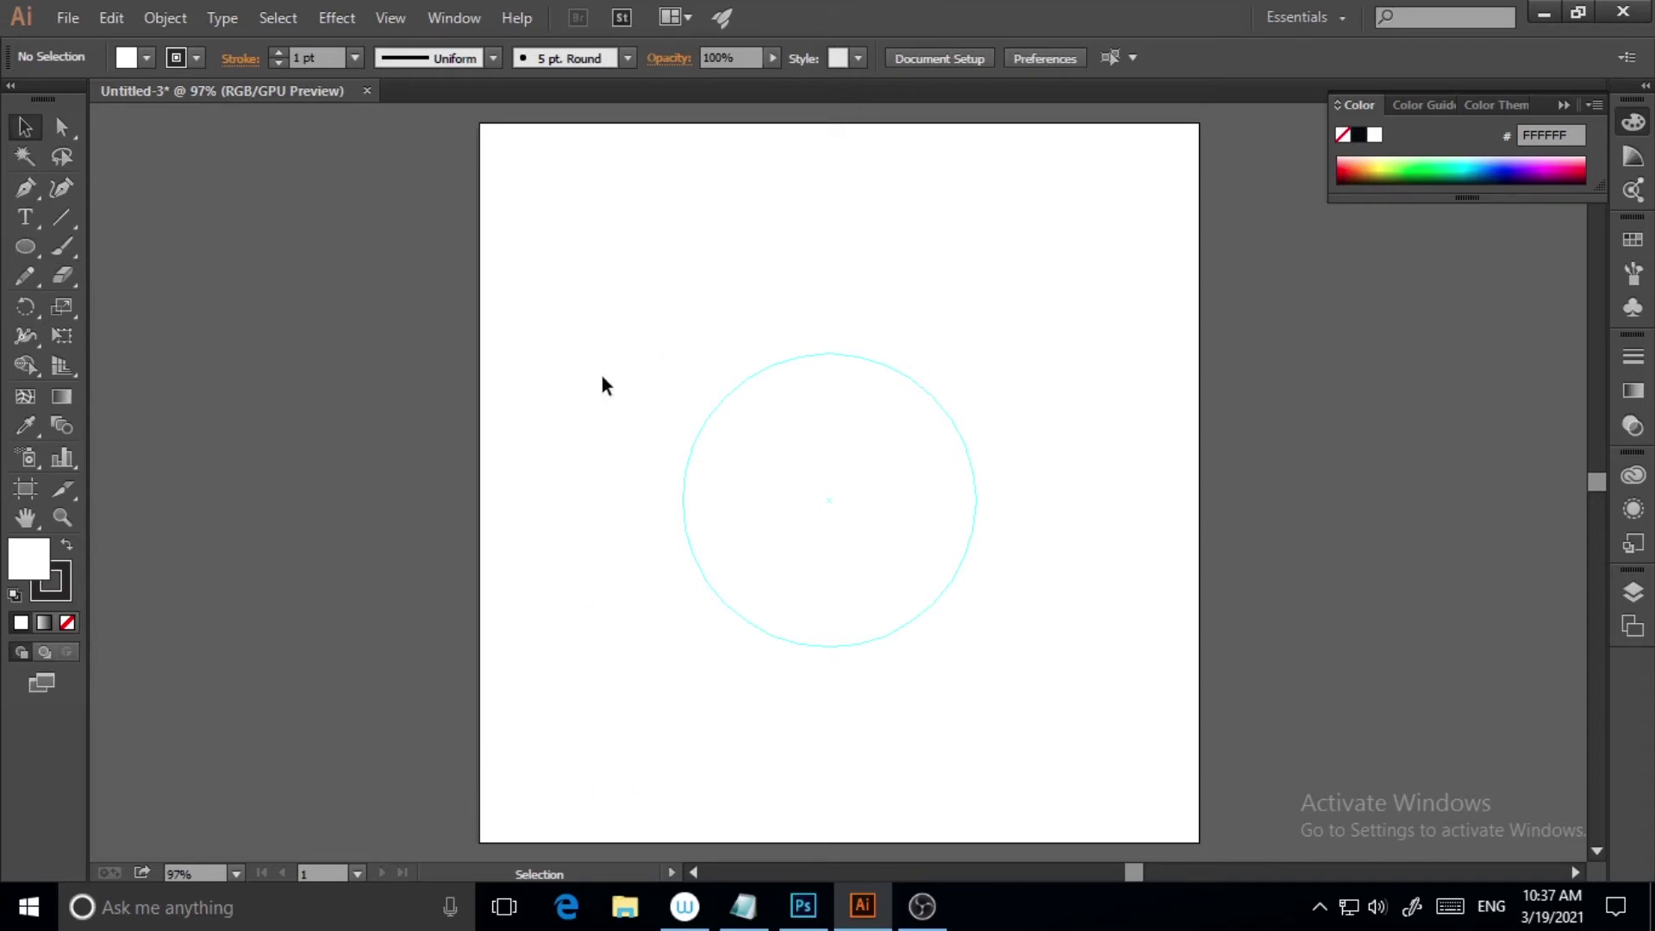
Step: Draw a straight vertical Pen line about 430 pt long between the artboard's left edge and the guide circle
left_click(25, 187)
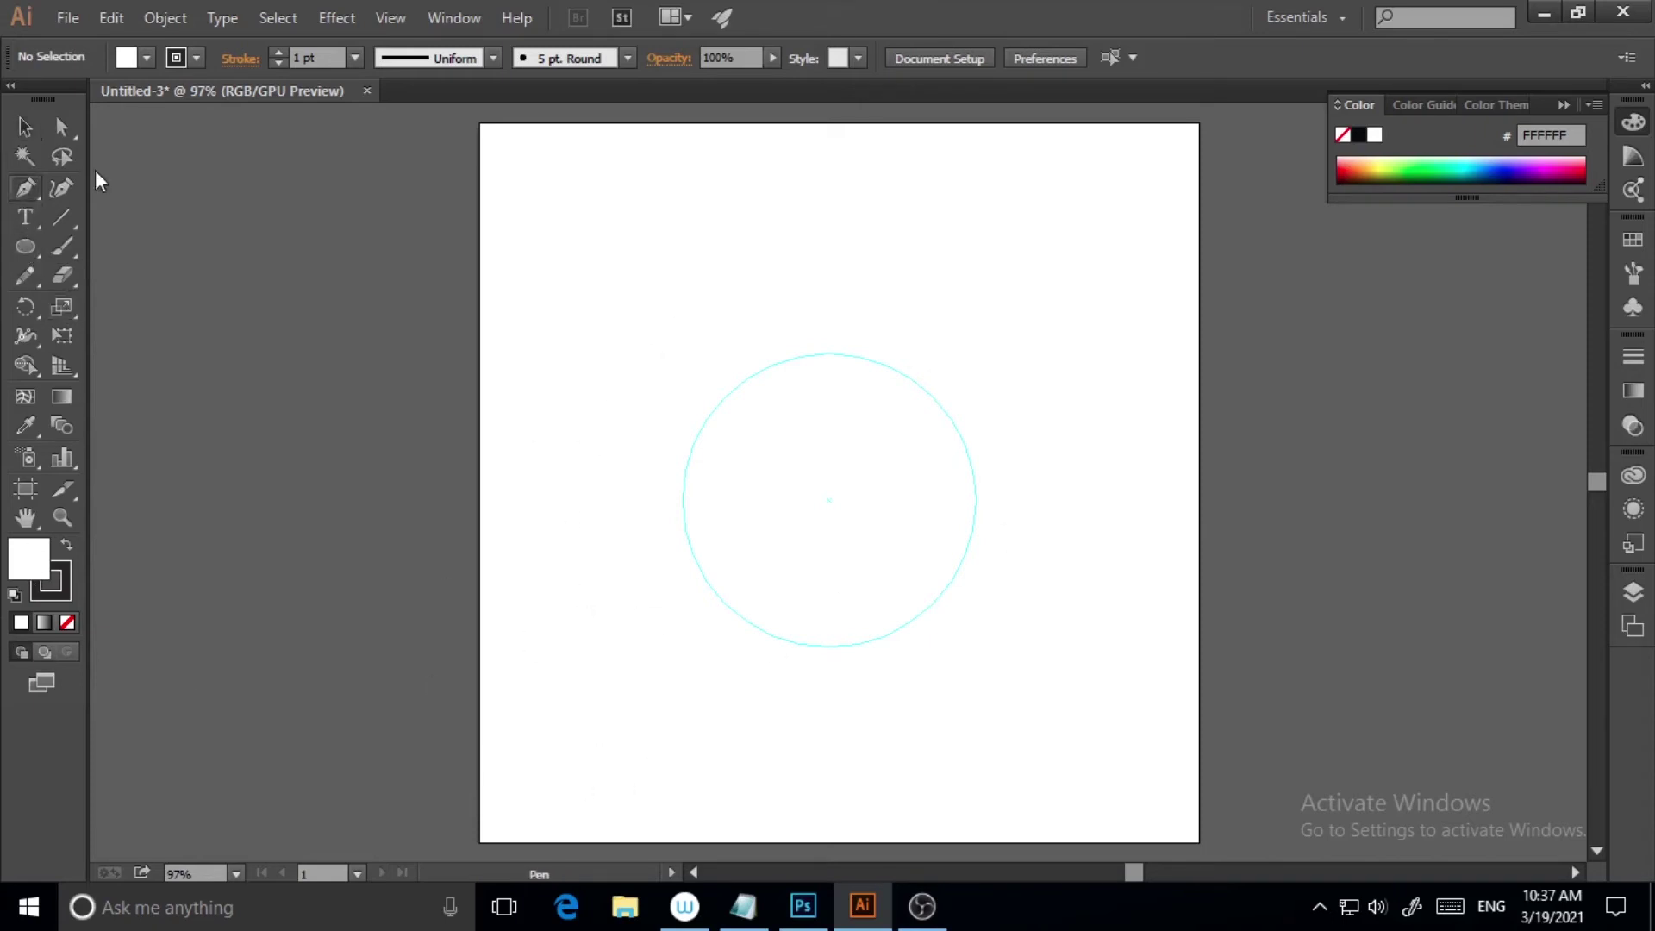
left_click(579, 197)
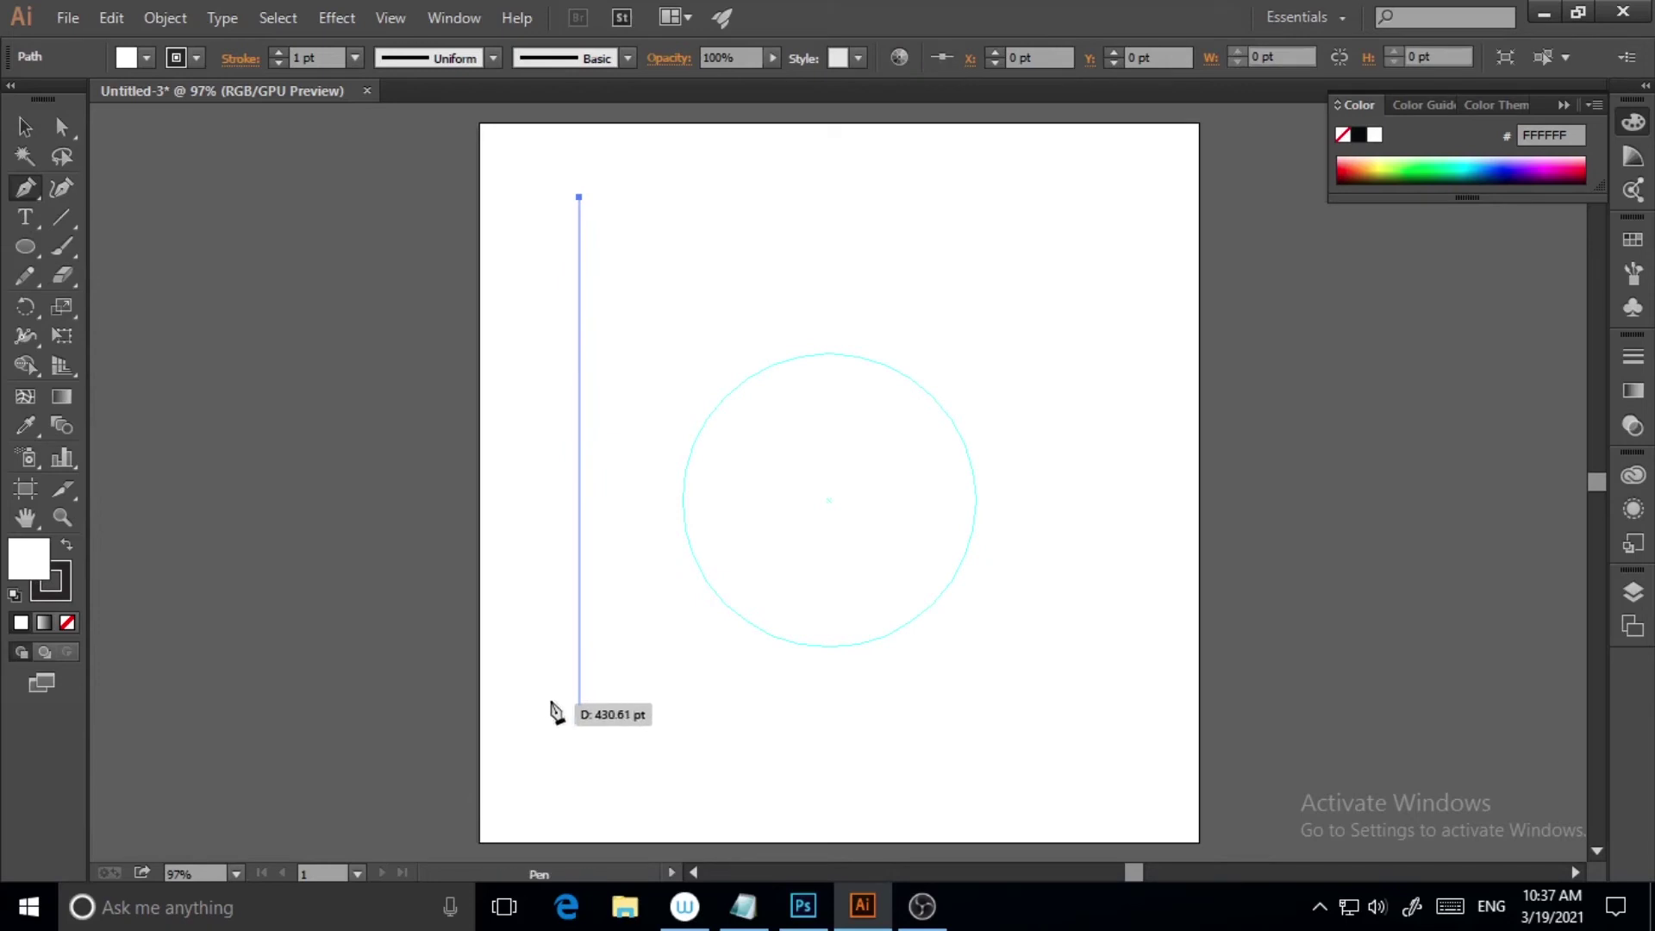
left_click(579, 701)
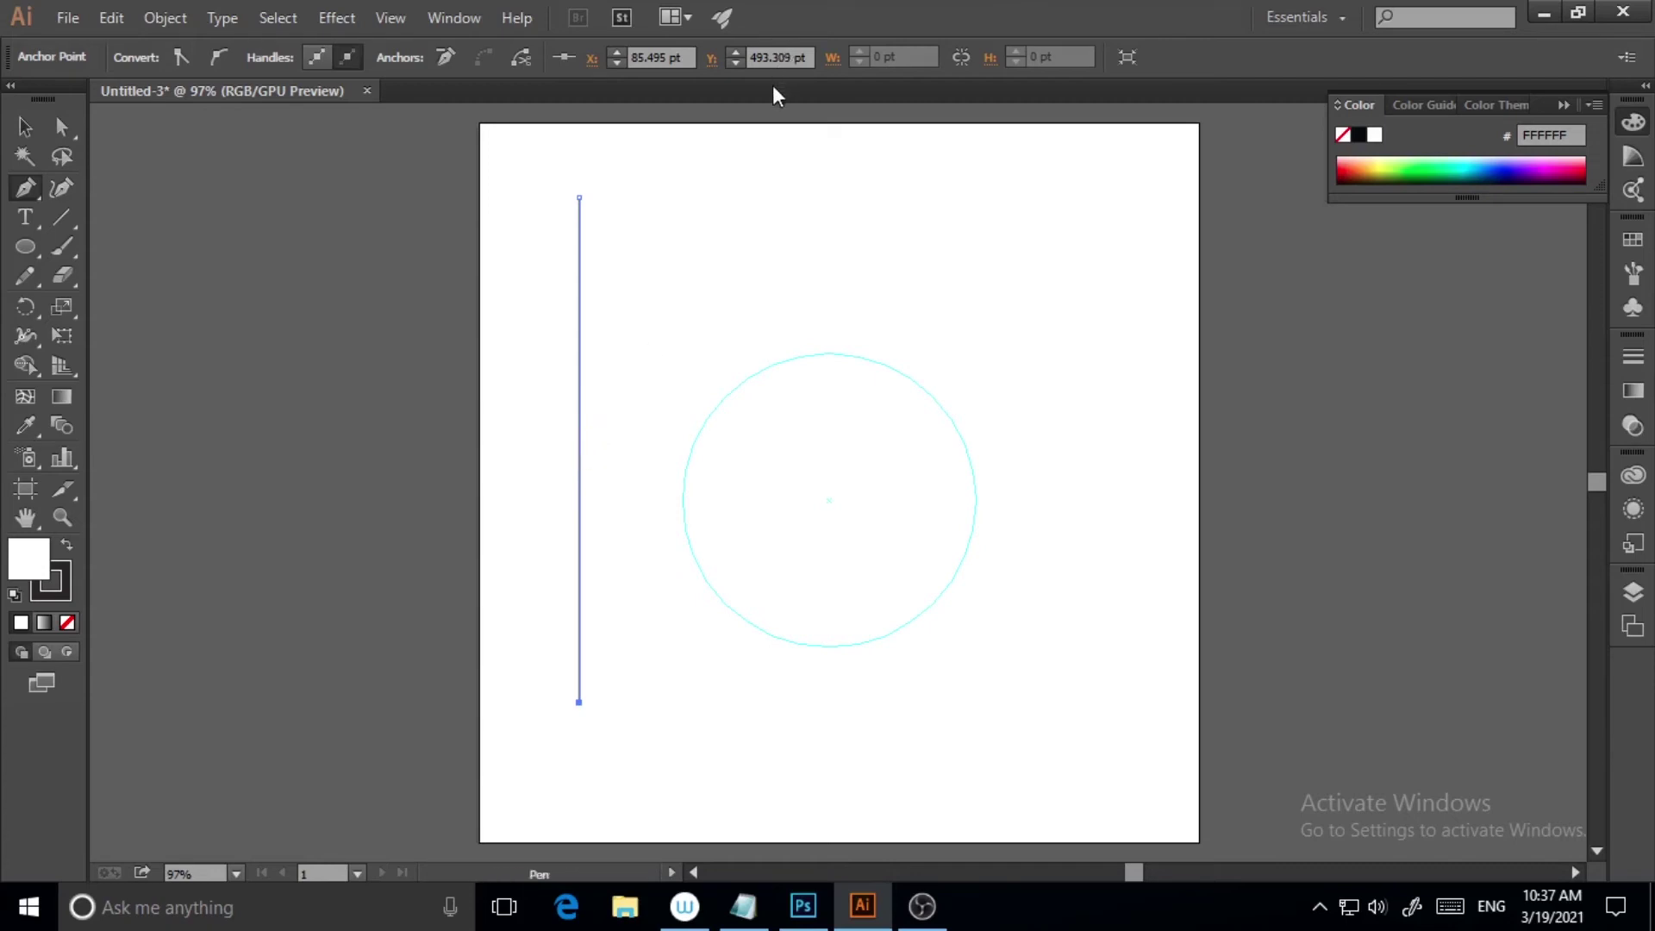
Step: Show the rulers, place a horizontal ruler guide at the vertical line's midpoint and deselect the line
key("ctrl+r")
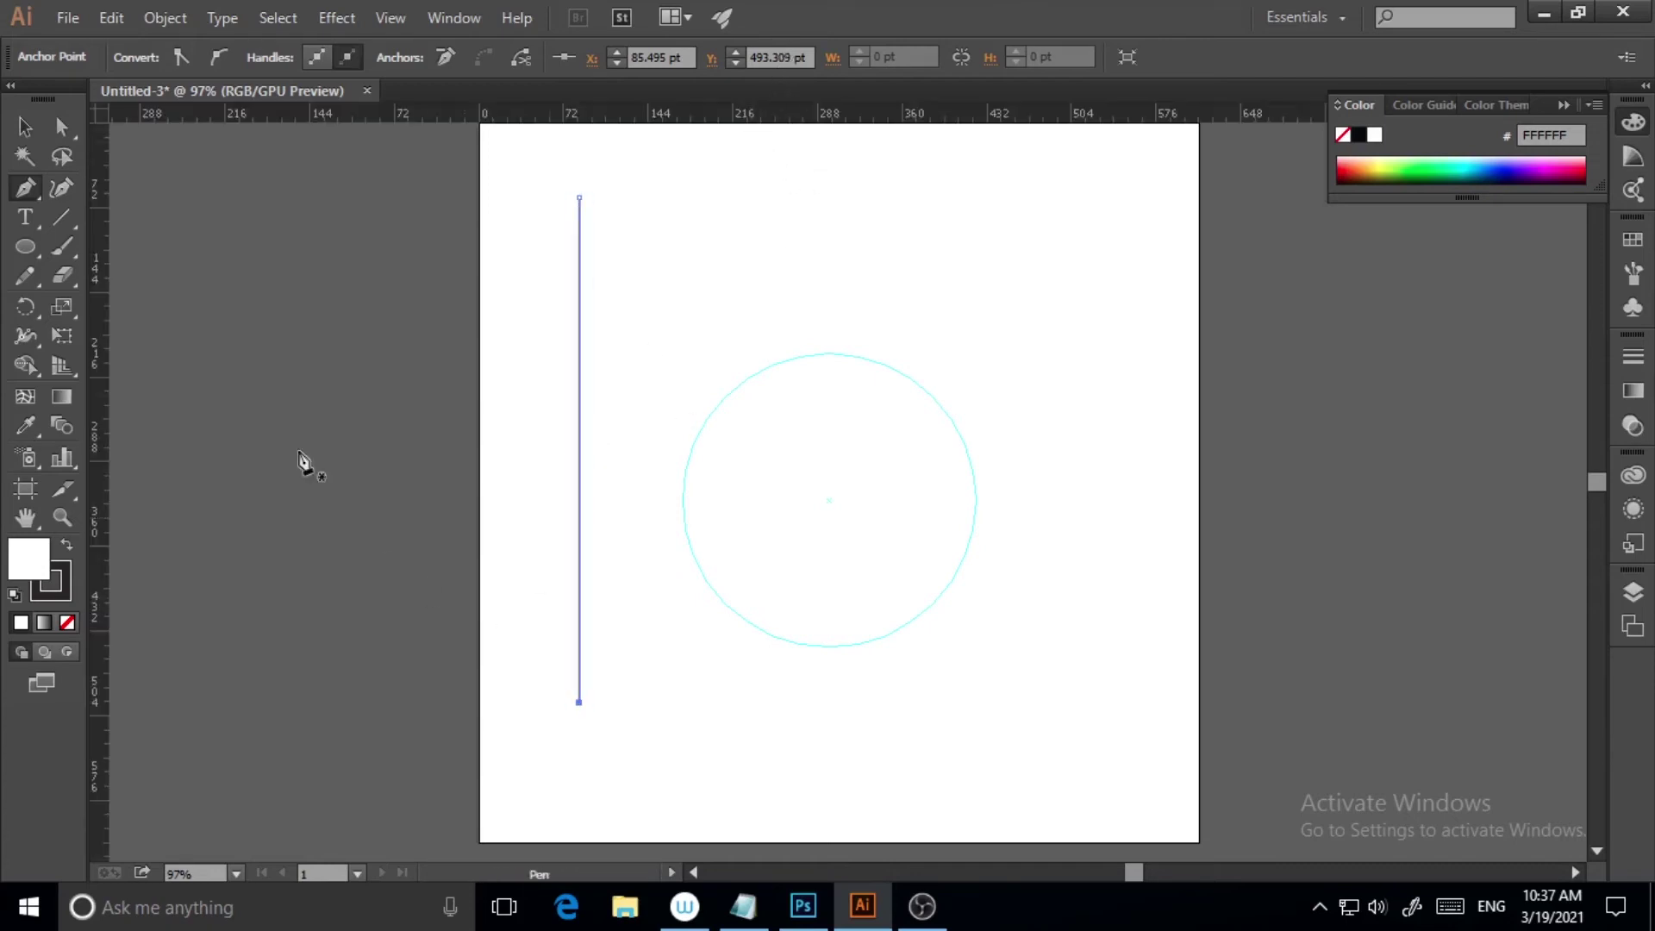
key("v")
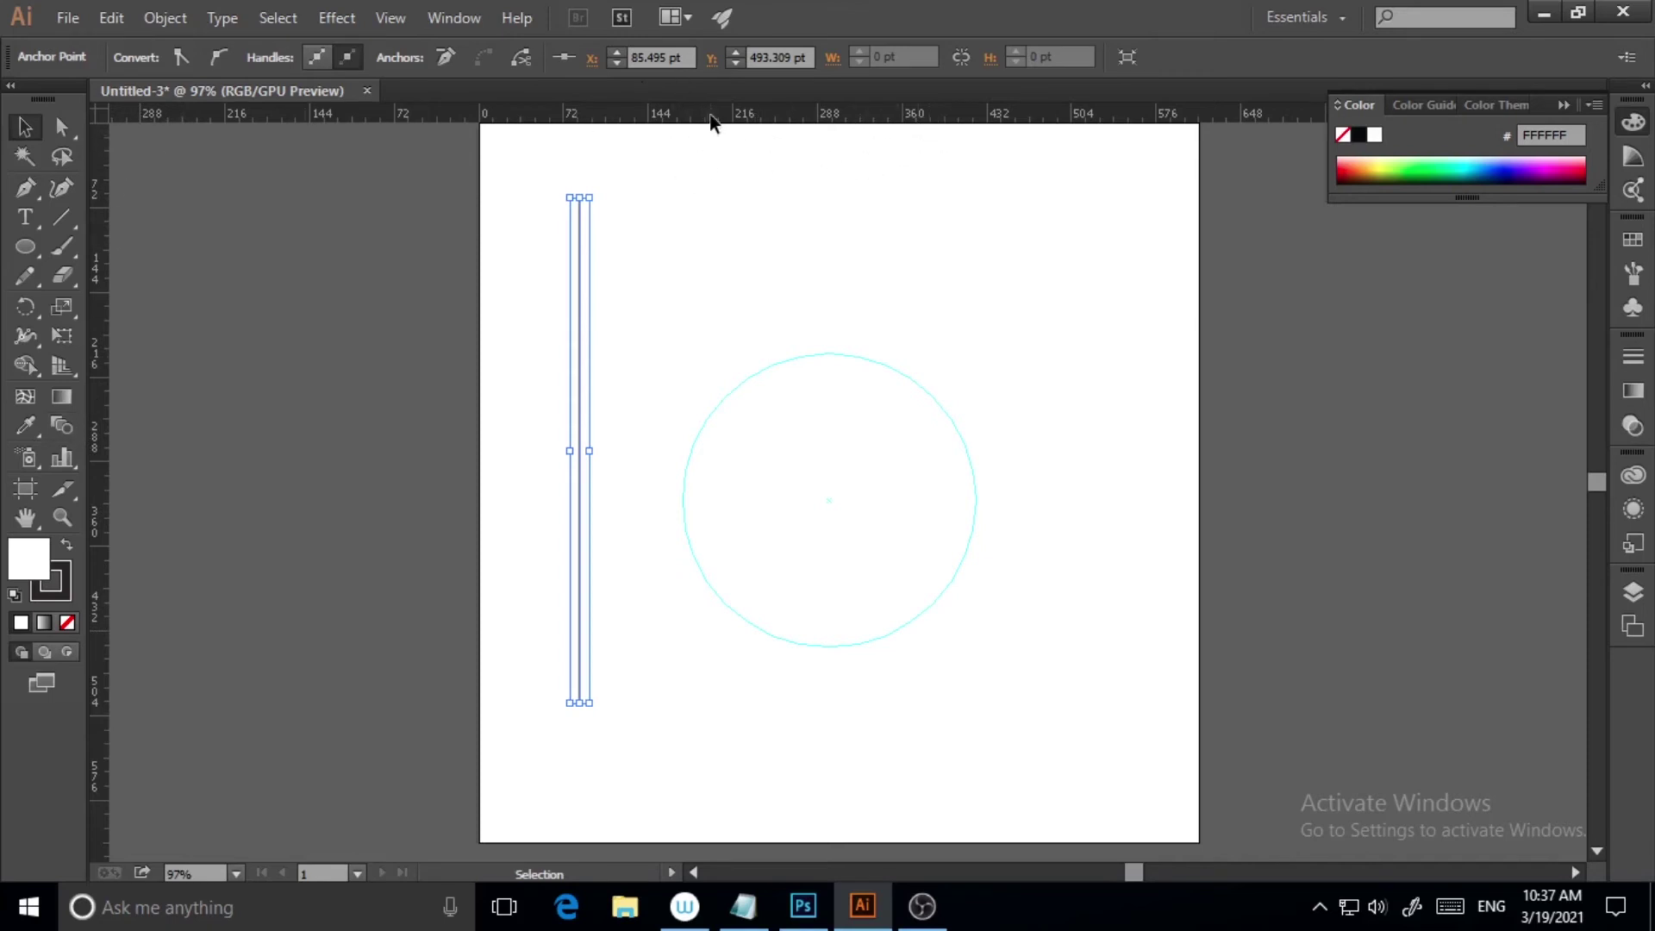
left_click_drag(712, 114, 605, 459)
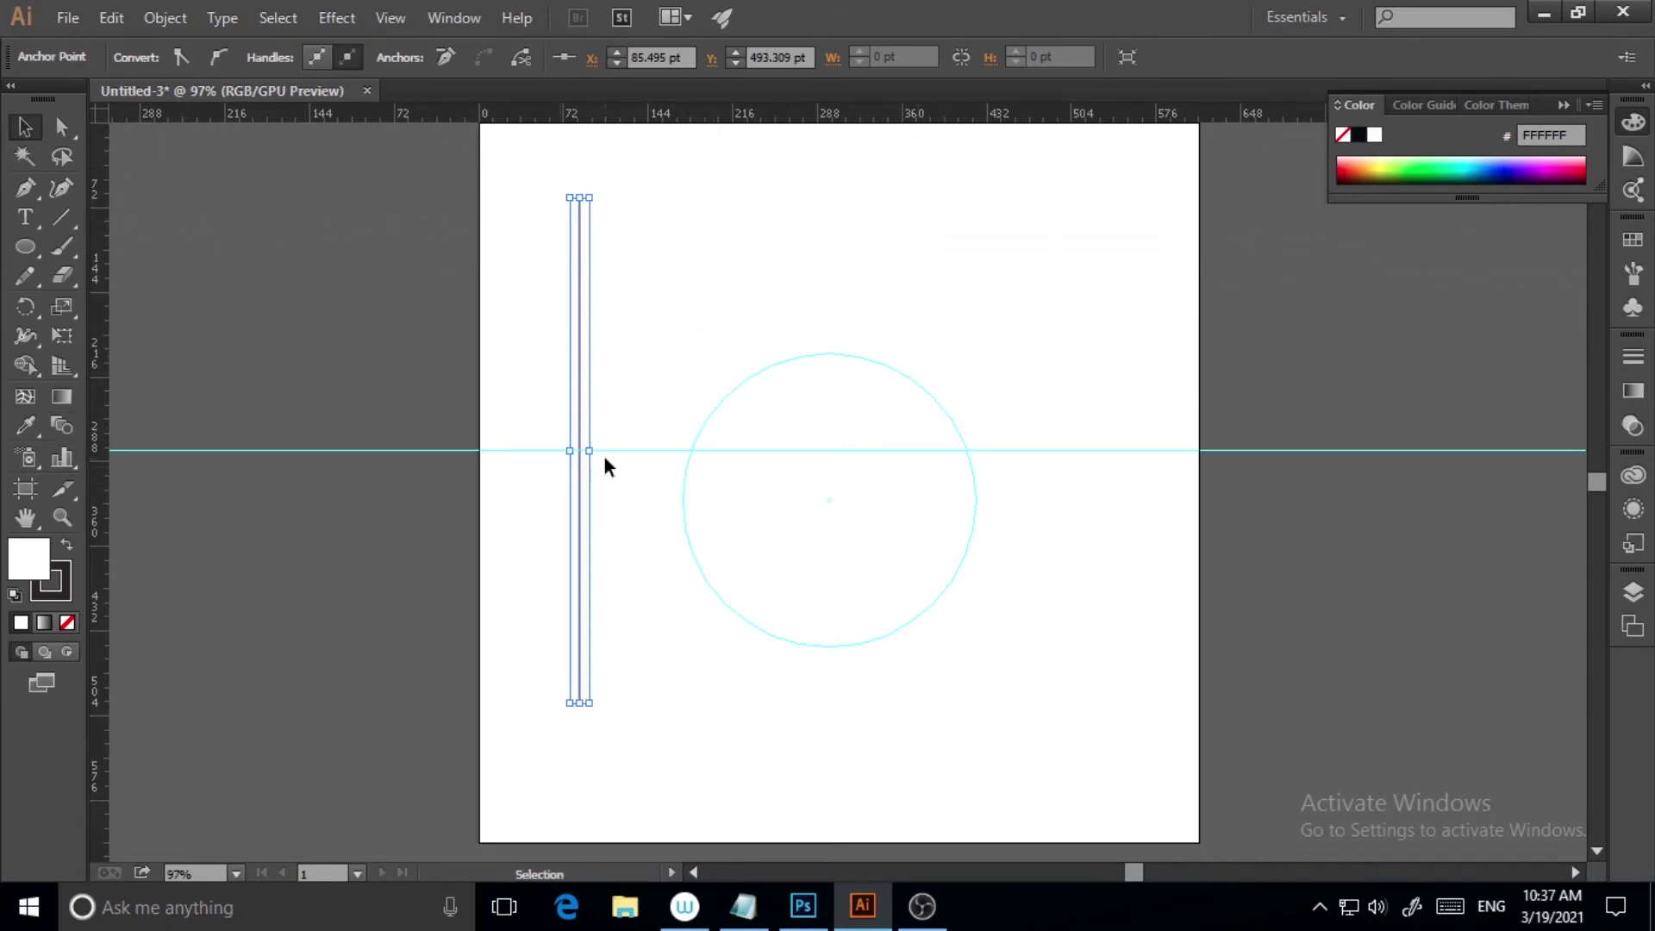
left_click(619, 572)
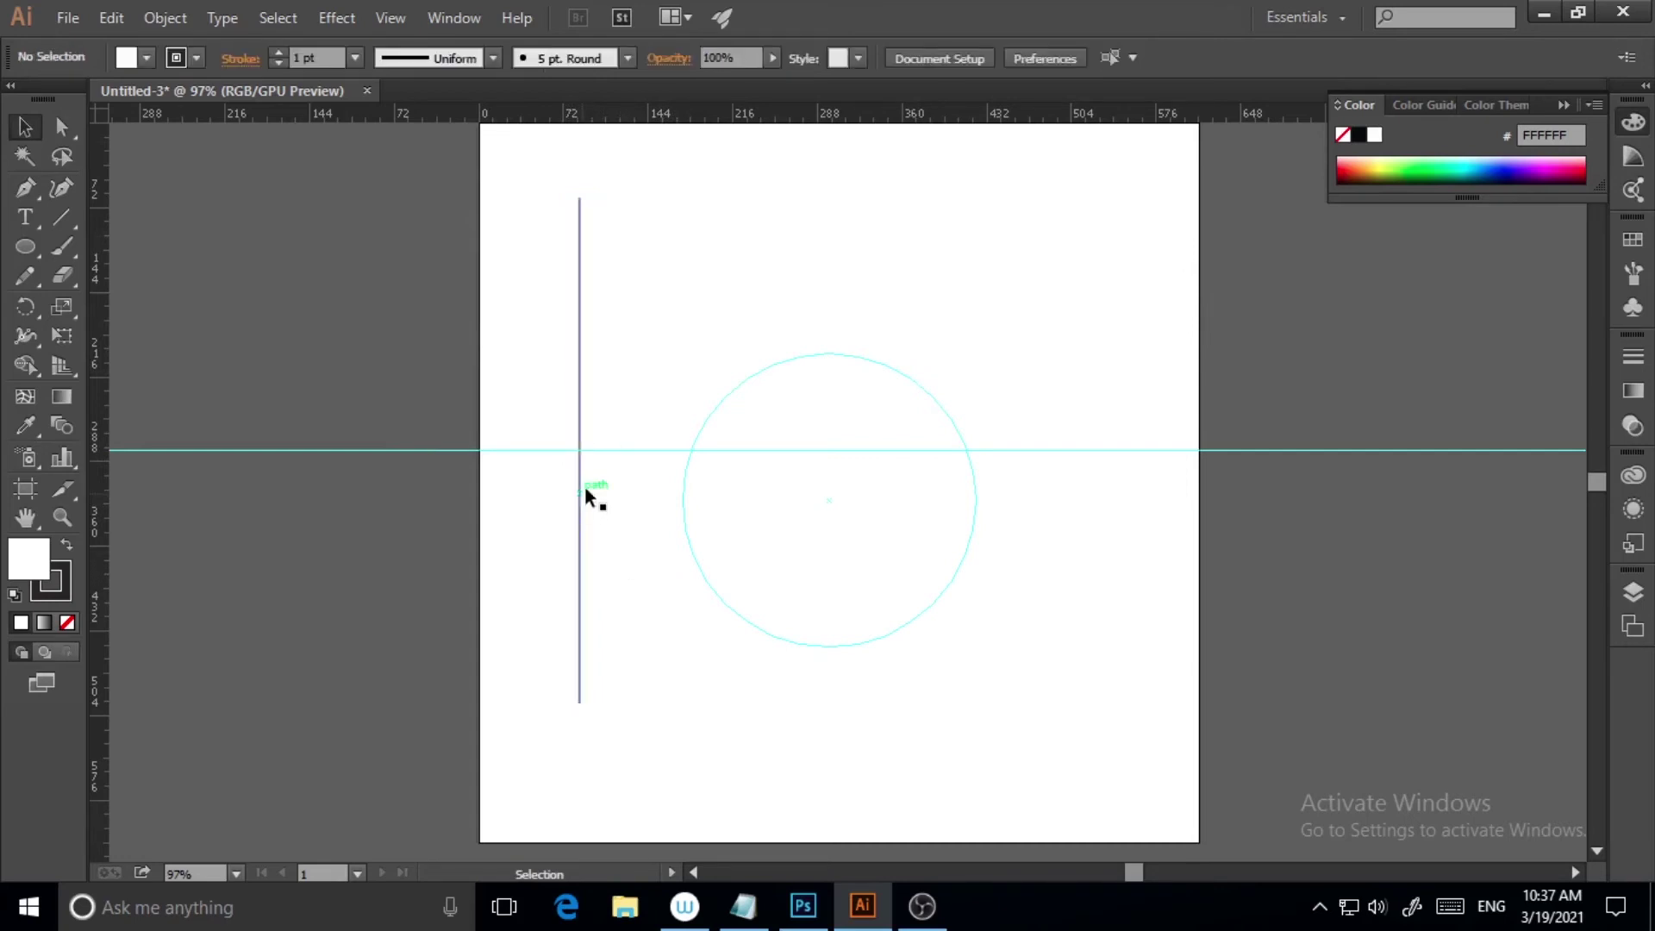
Step: Select the vertical line and try to pull direction handles from its top endpoint with the Anchor Point tool
left_click(582, 491)
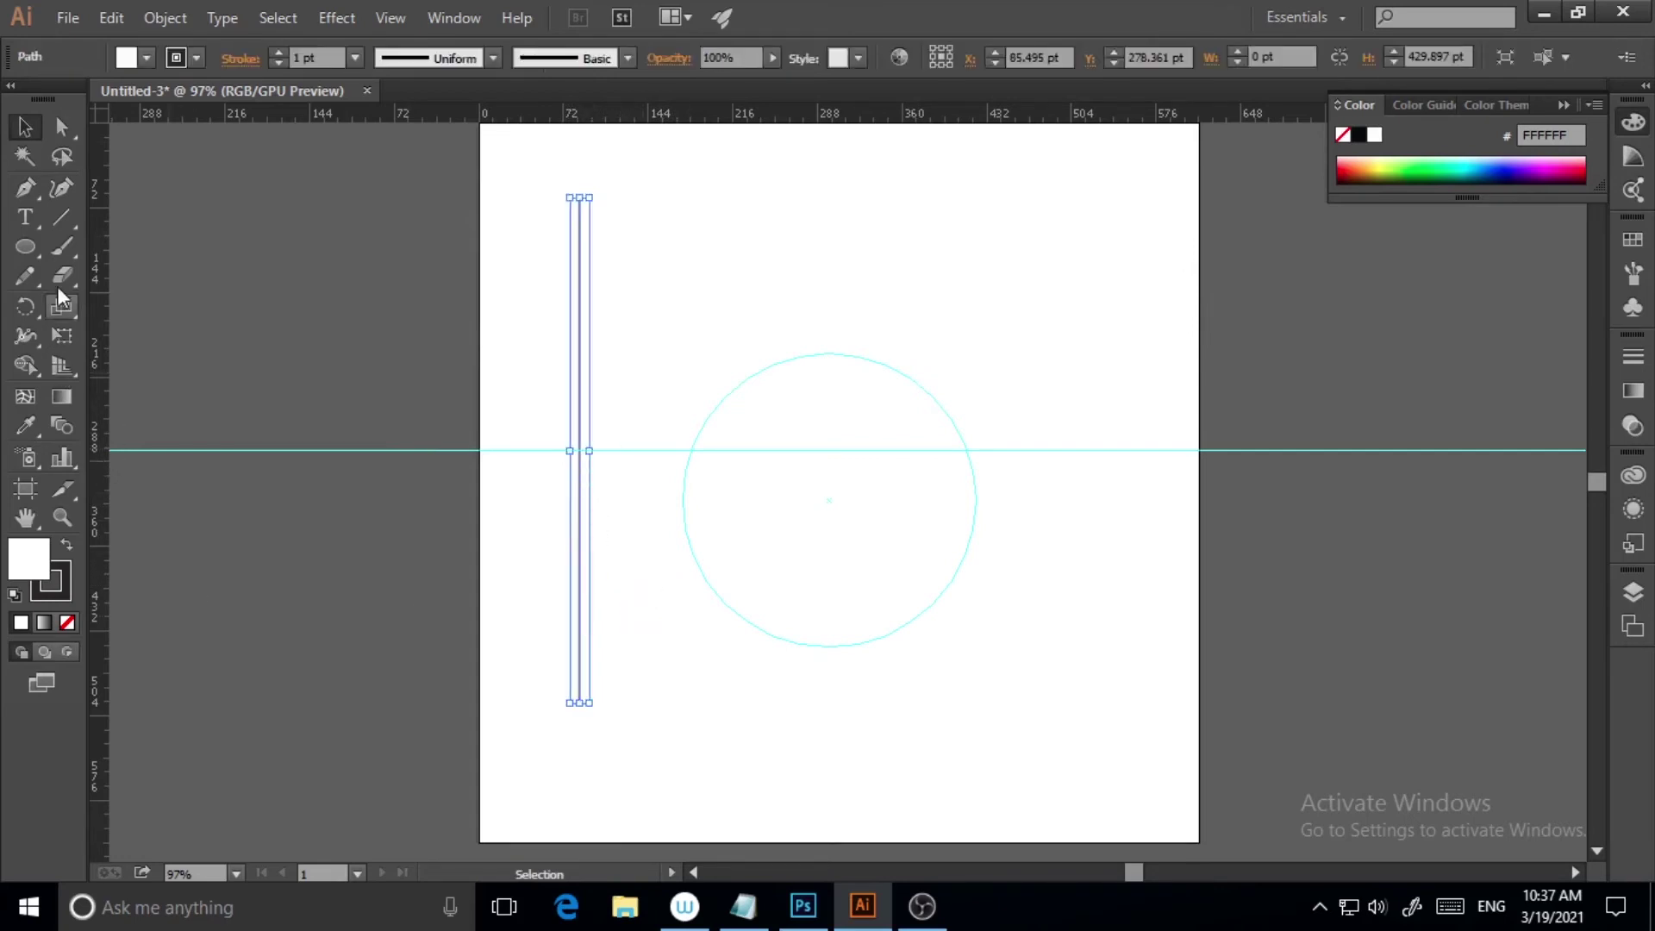
left_click(23, 193, "alt")
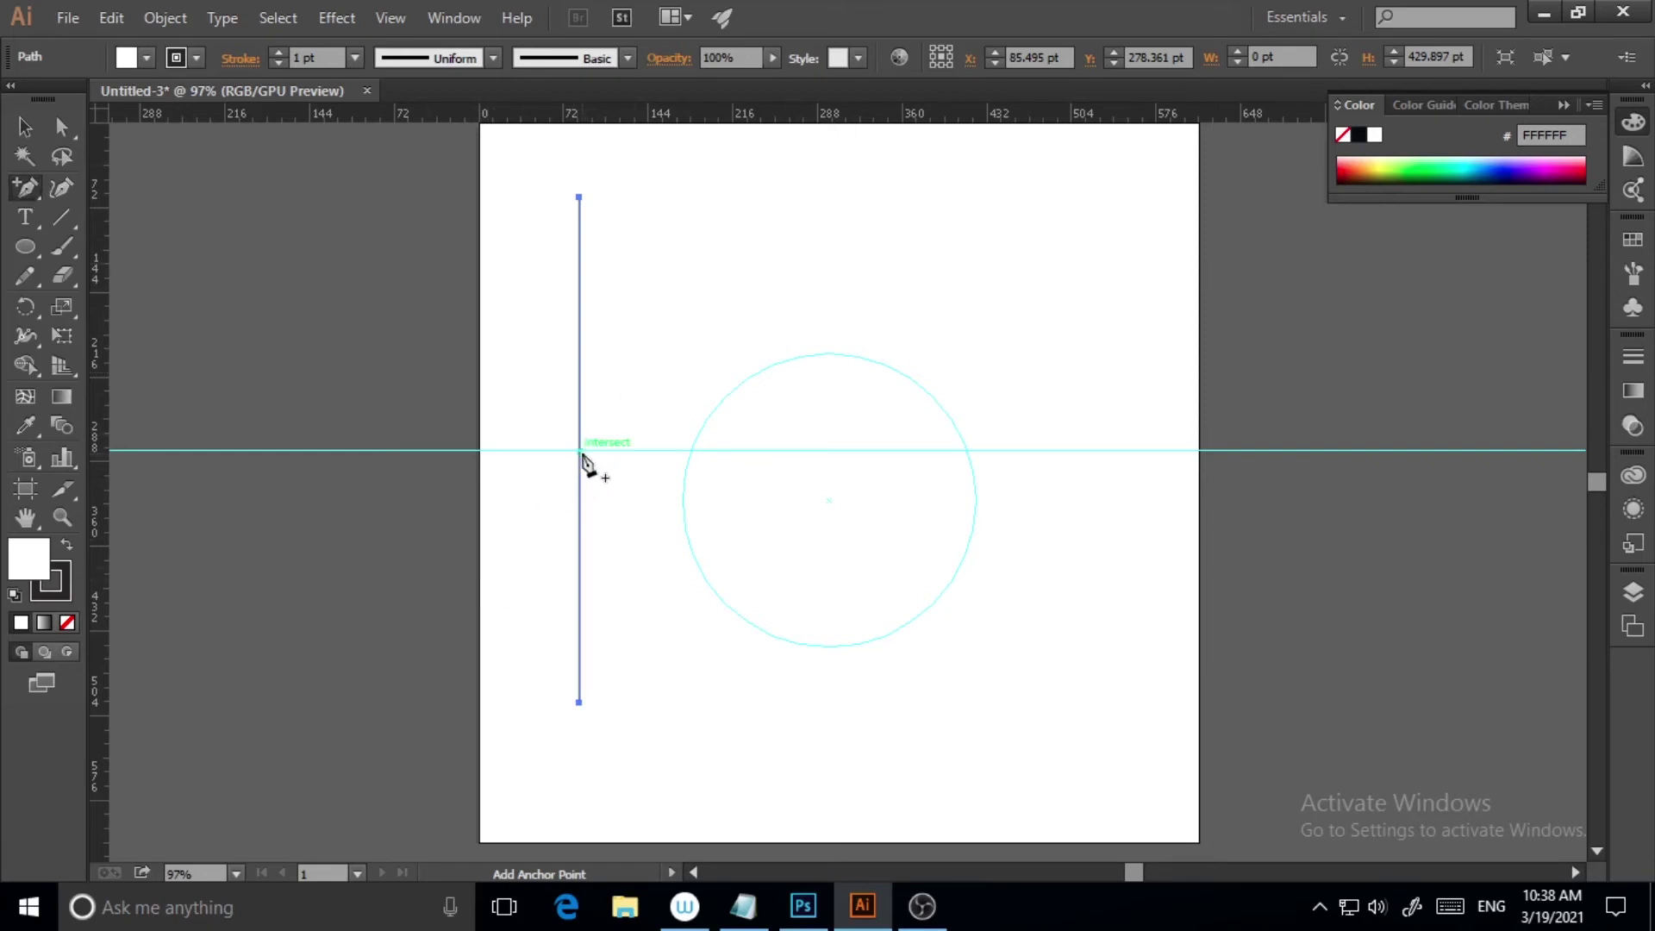
key("minus")
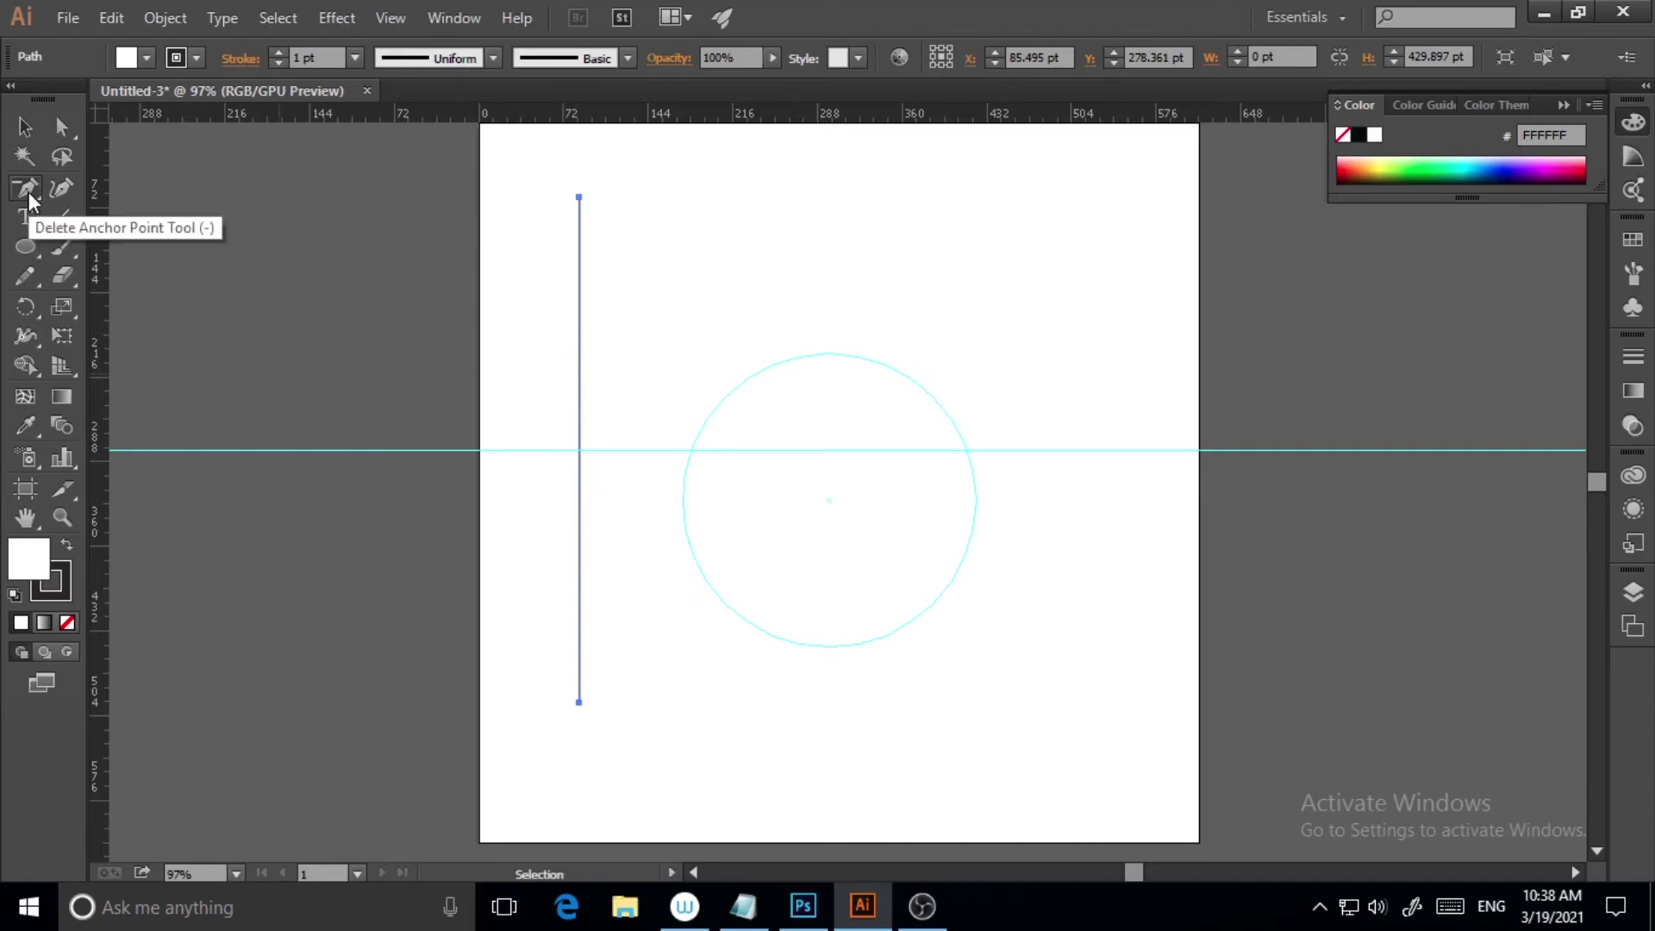
key("shift+c")
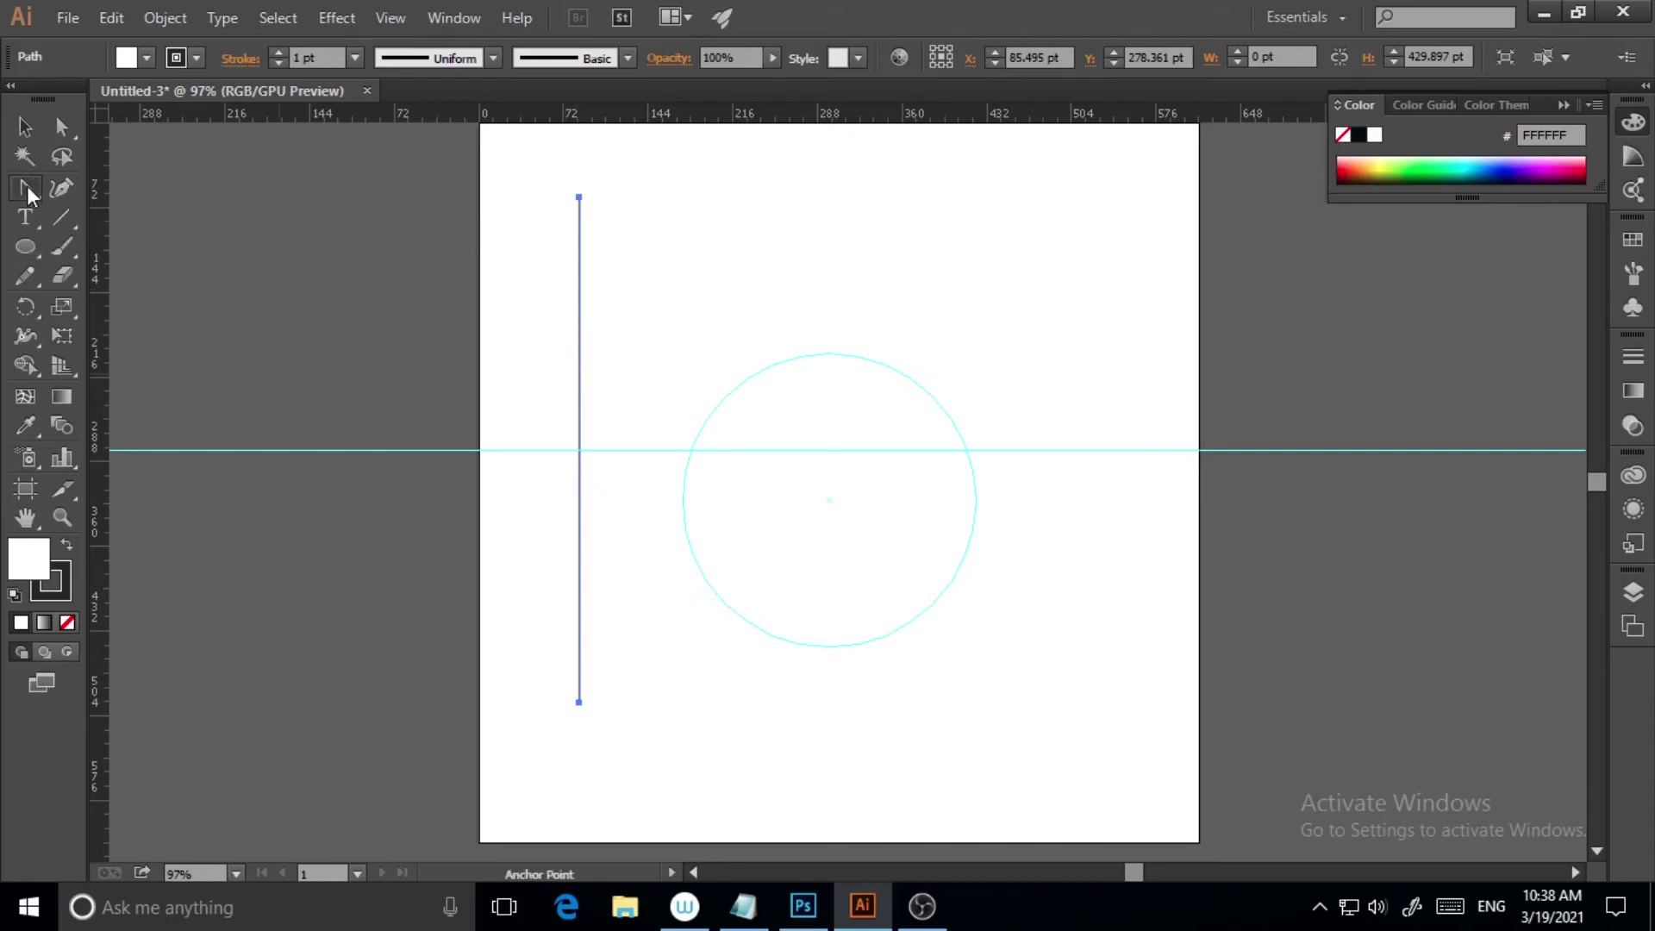
left_click_drag(579, 198, 266, 411)
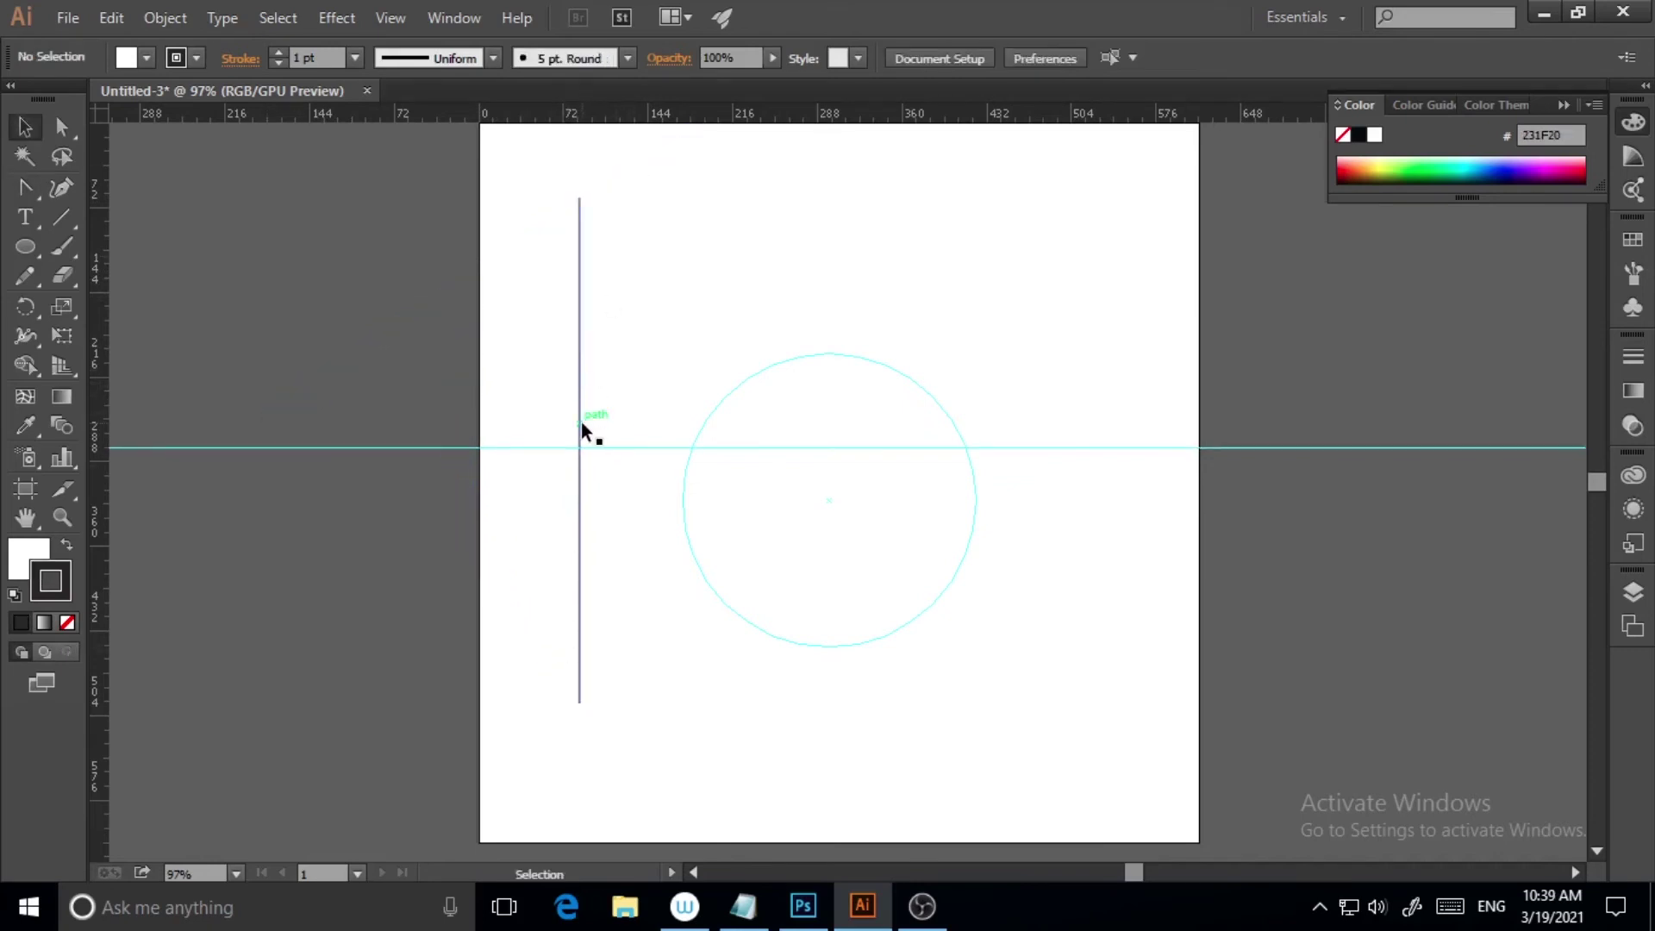
Step: Select the vertical line and add an anchor point where it crosses the horizontal guide
left_click(581, 422)
left_click(655, 653)
left_click(582, 543)
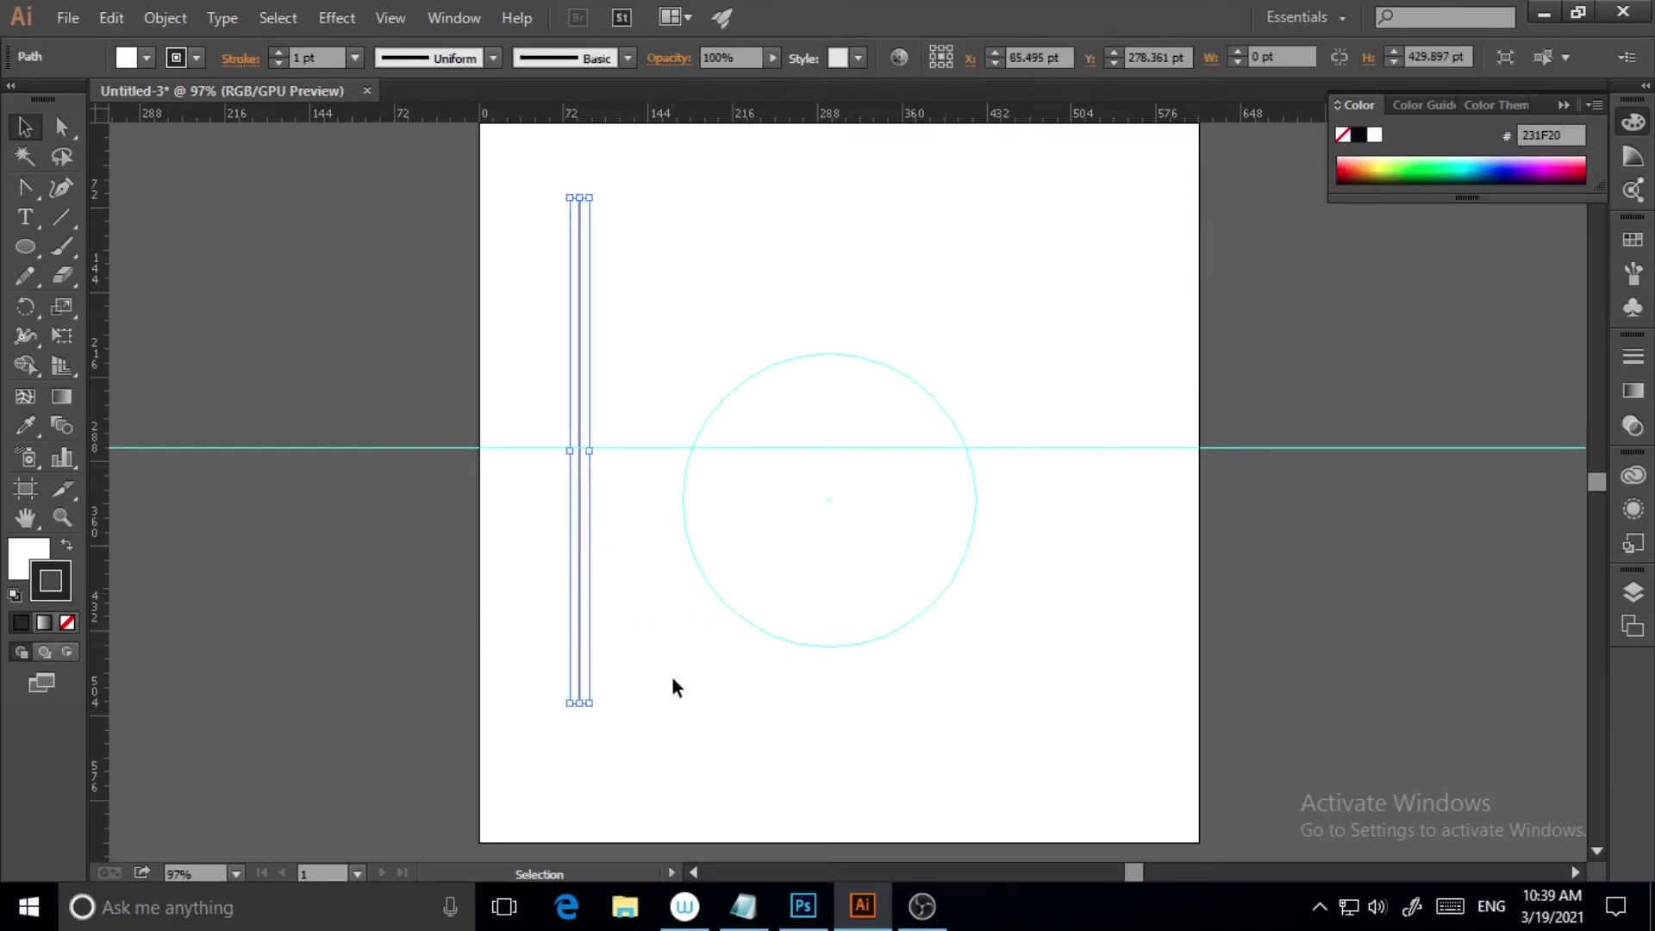
left_click(671, 676)
left_click(578, 507)
left_click(33, 191)
left_click(21, 192, "alt")
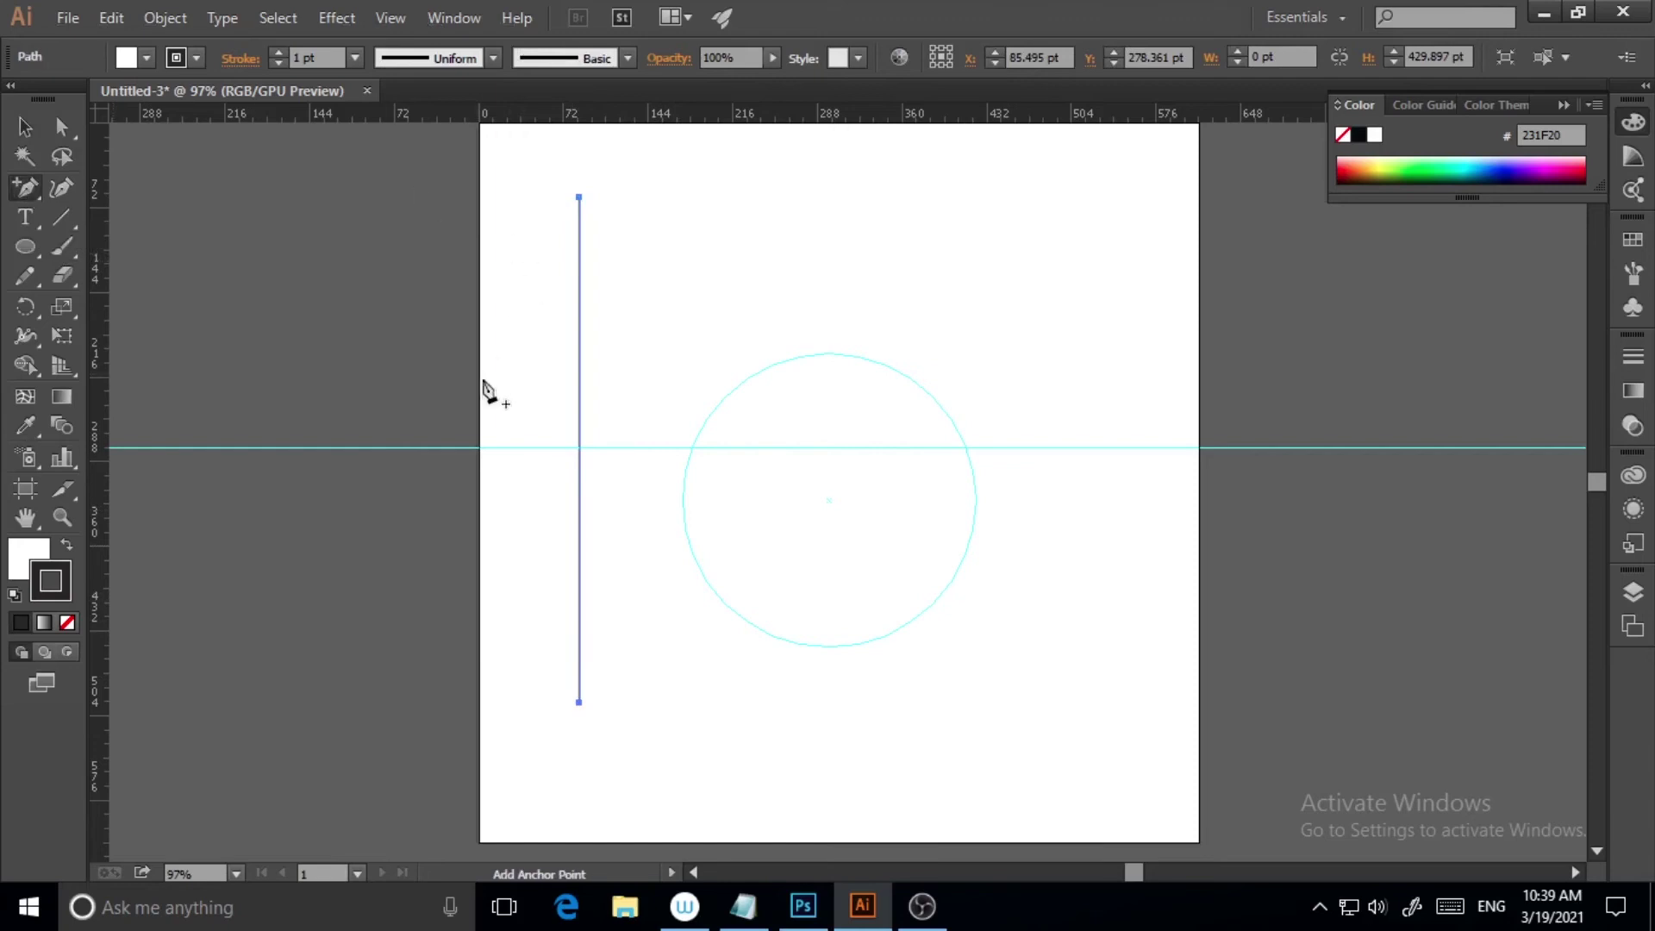
left_click(579, 448)
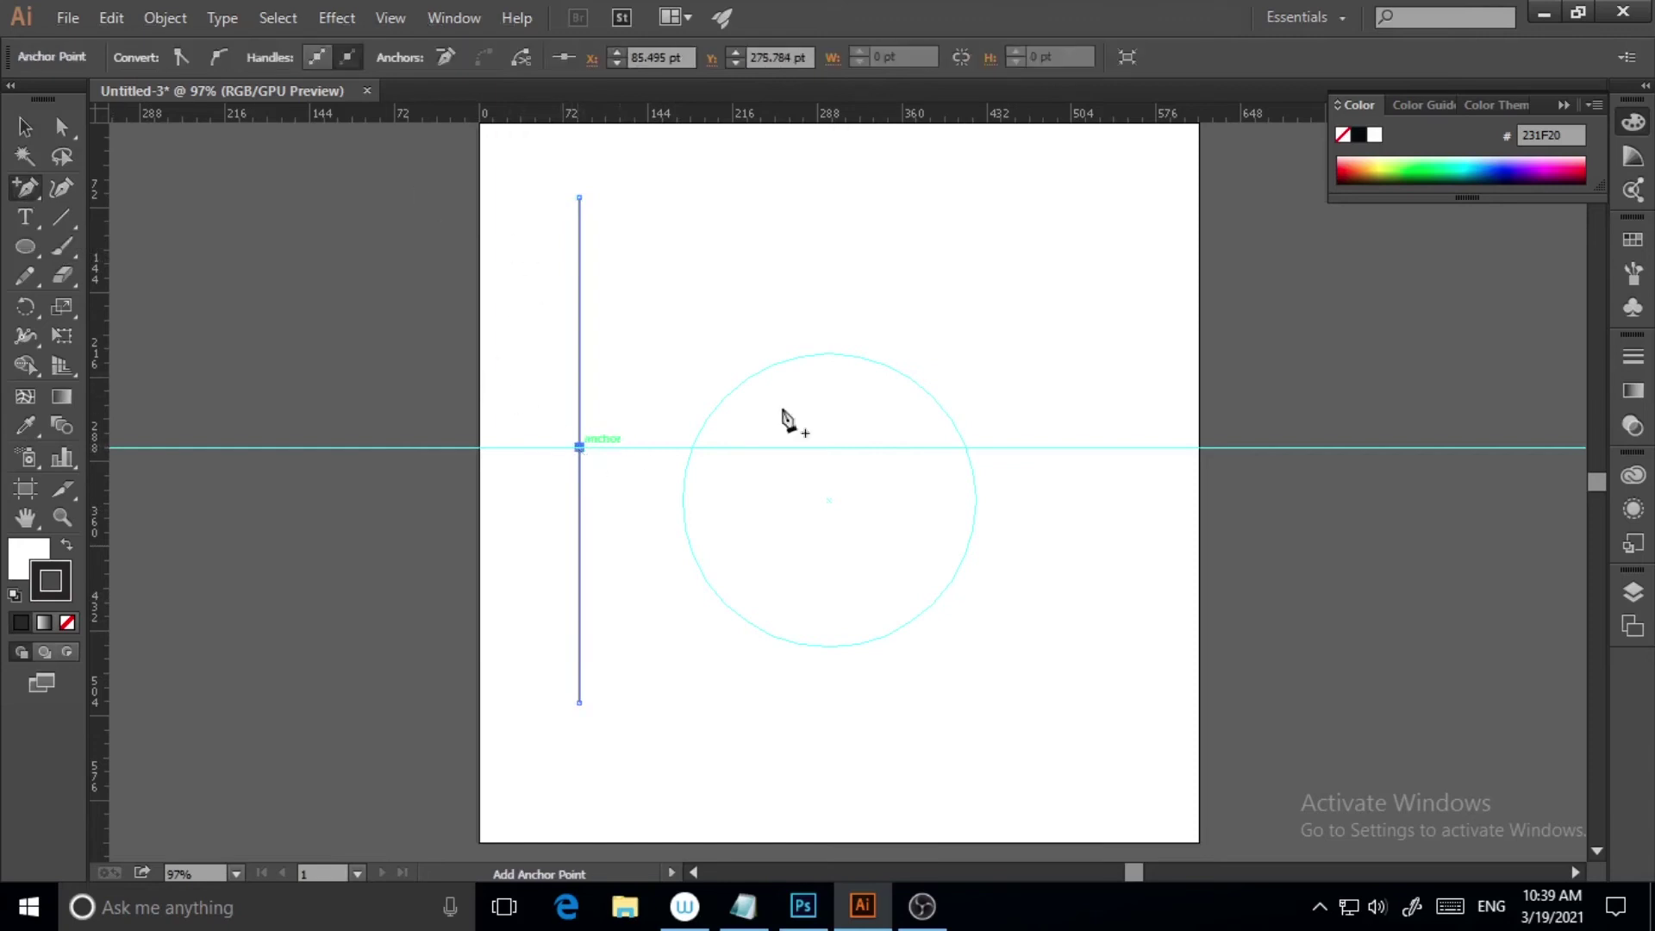
Step: Select only the vertical line's middle anchor point and convert it to smooth
left_click(25, 127)
left_click(65, 129)
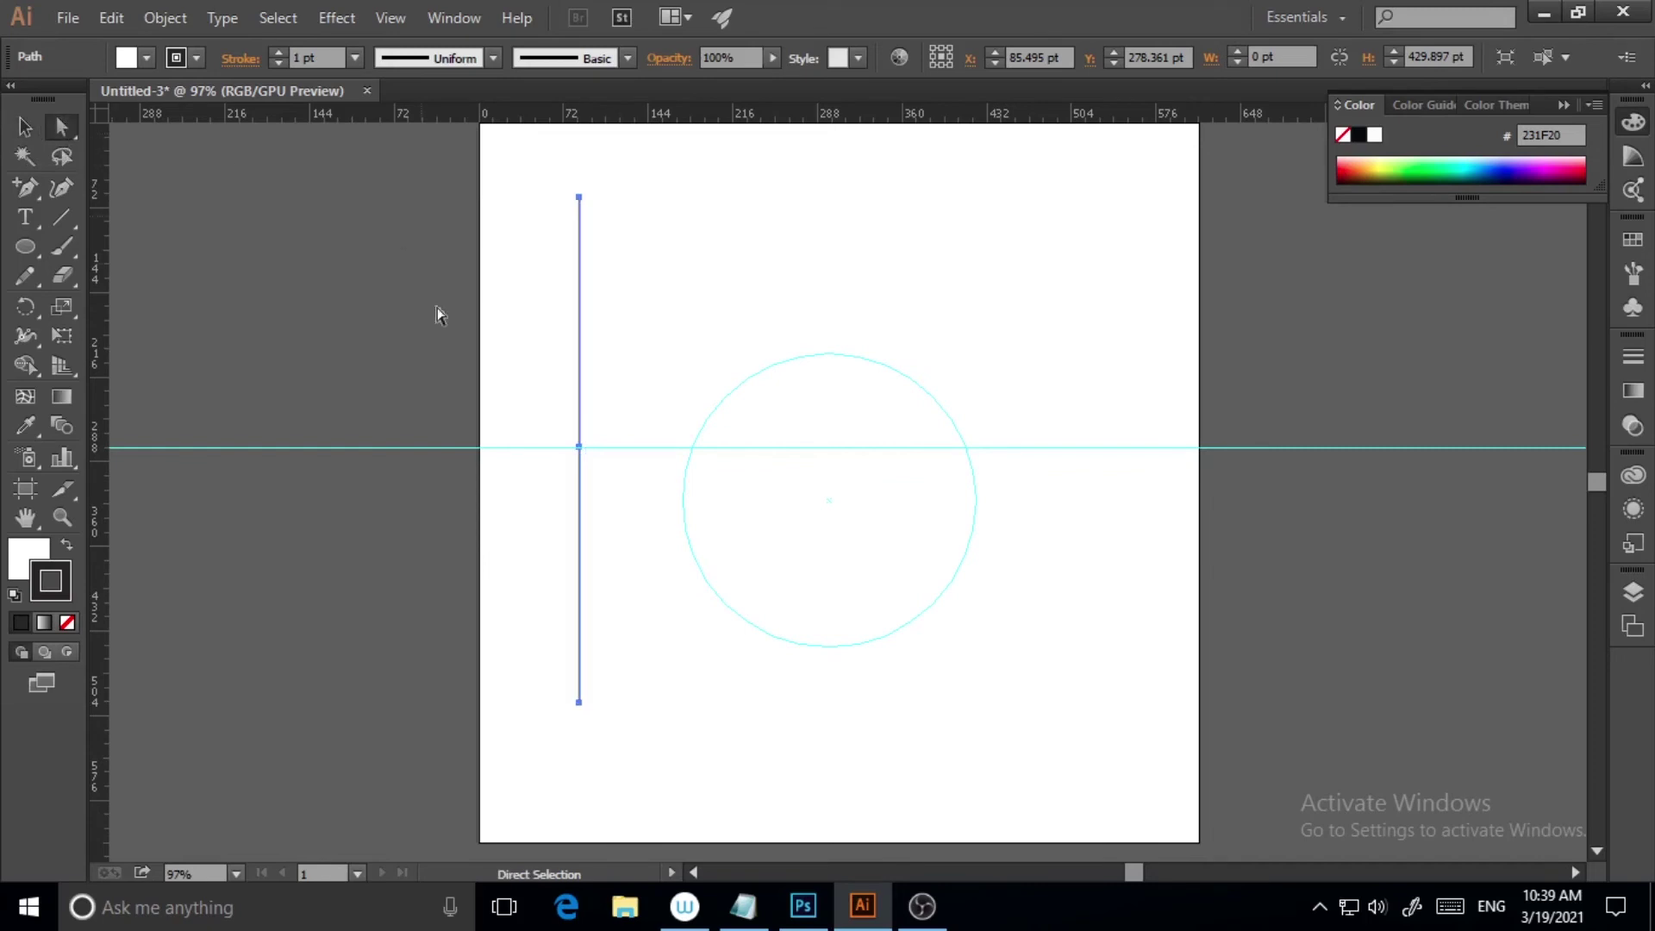
left_click(579, 447)
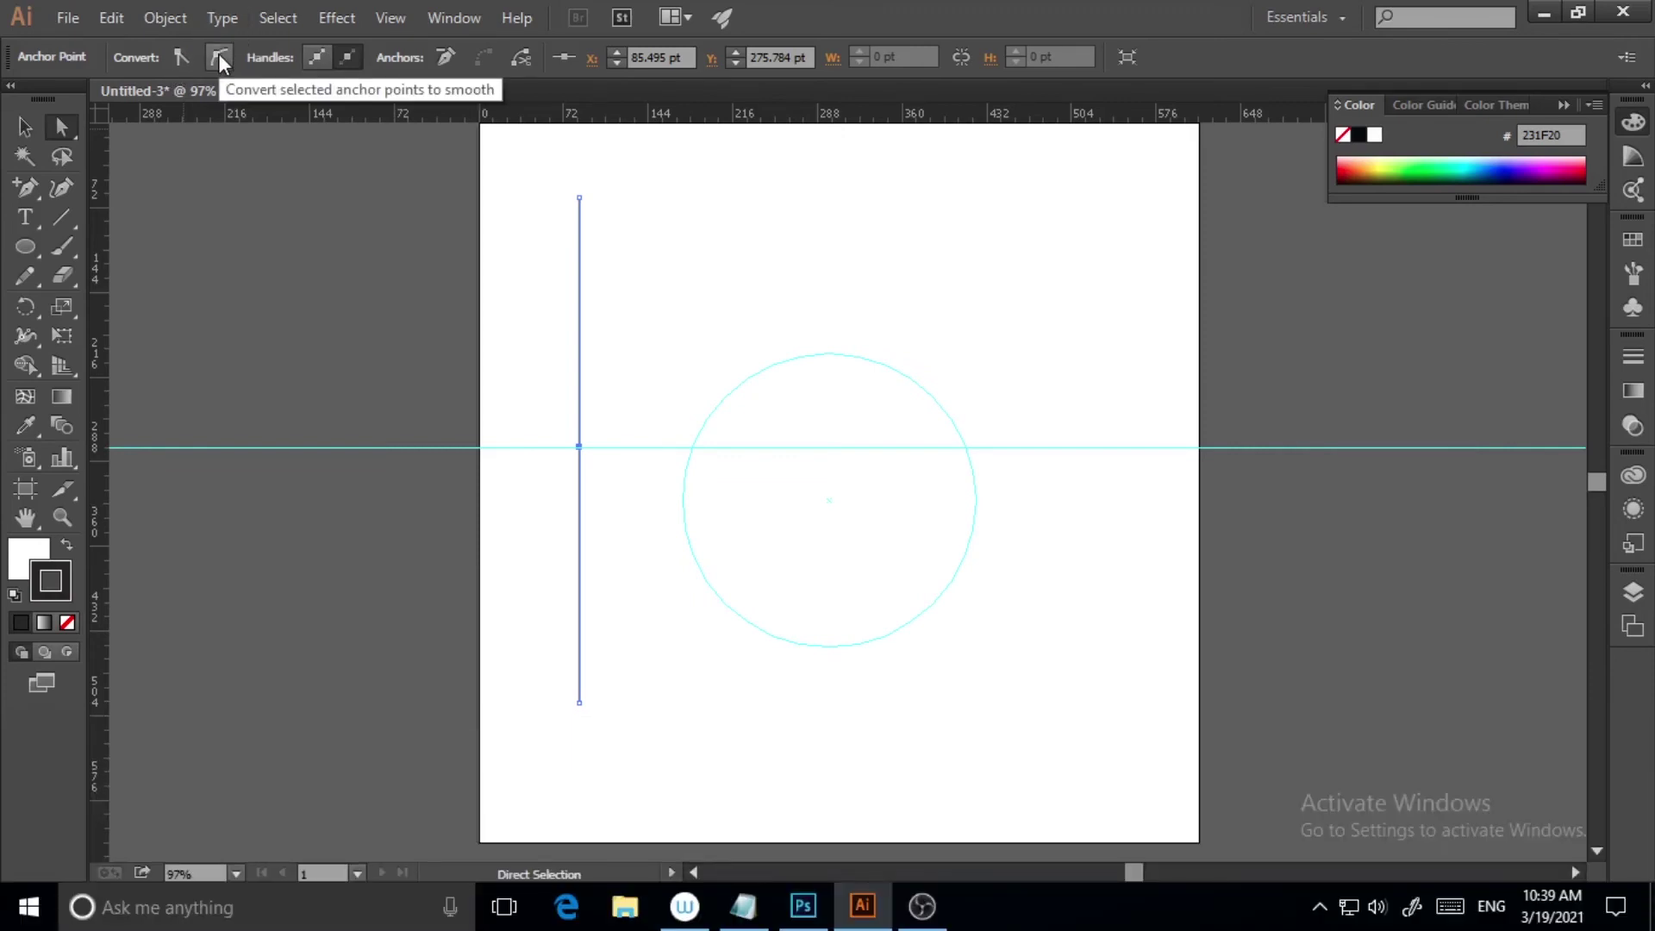
left_click(219, 57)
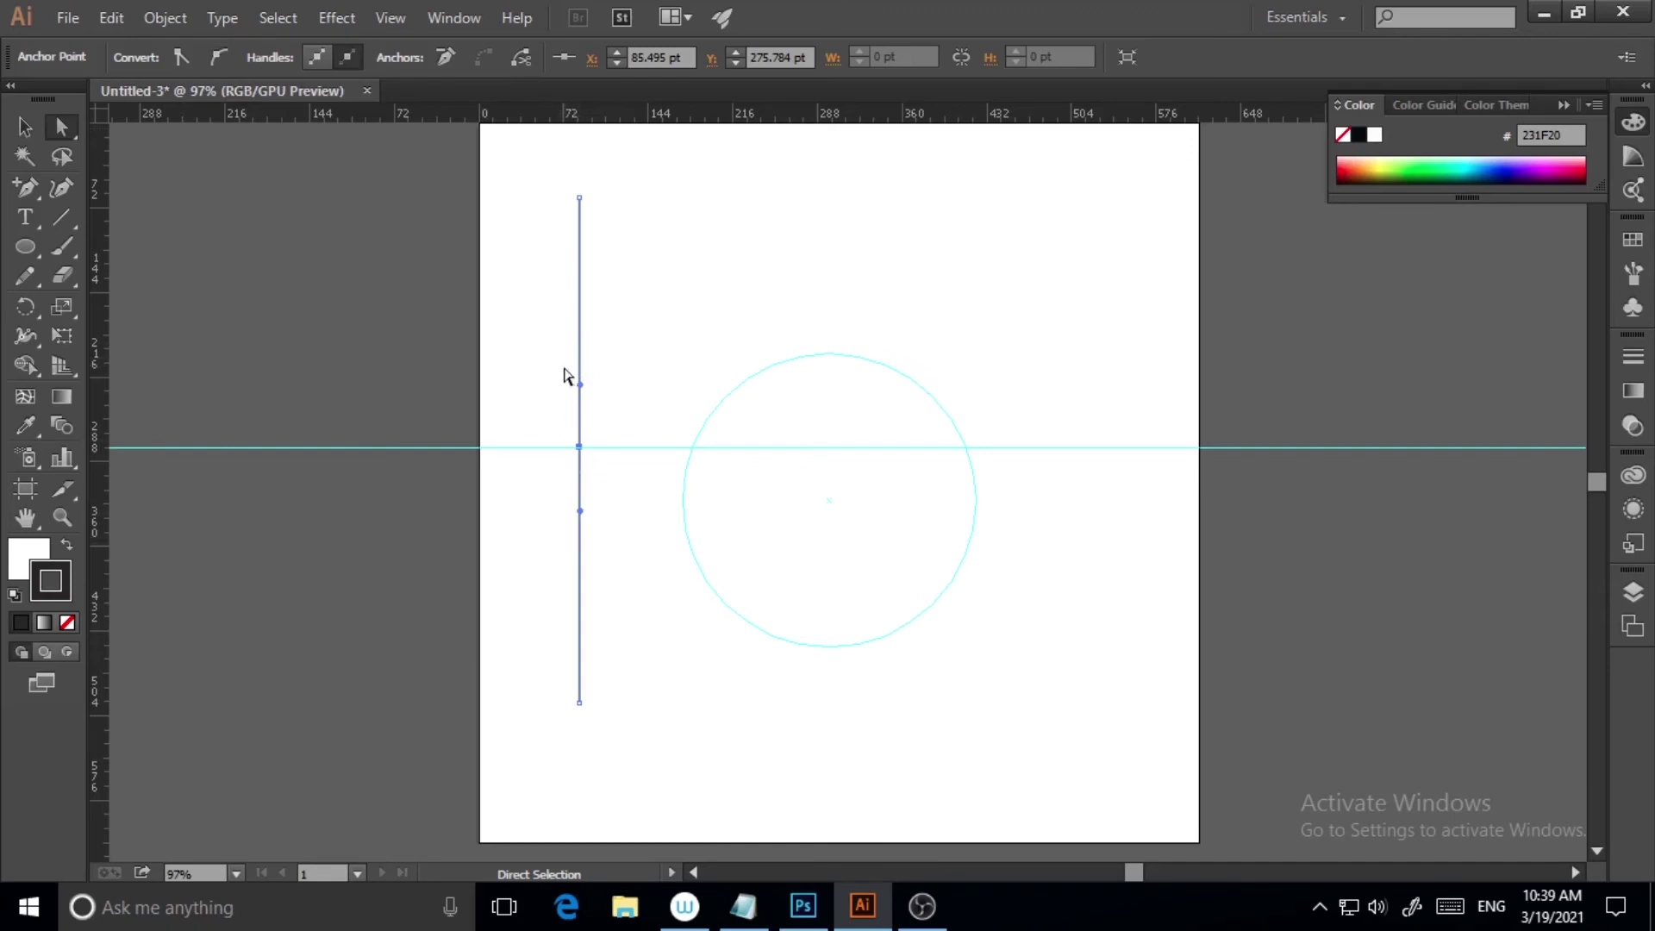
left_click(581, 449)
Step: Add two horizontal ruler guides, one just above the guide circle and one across the circle's lower part
key("v")
left_click_drag(805, 116, 772, 318)
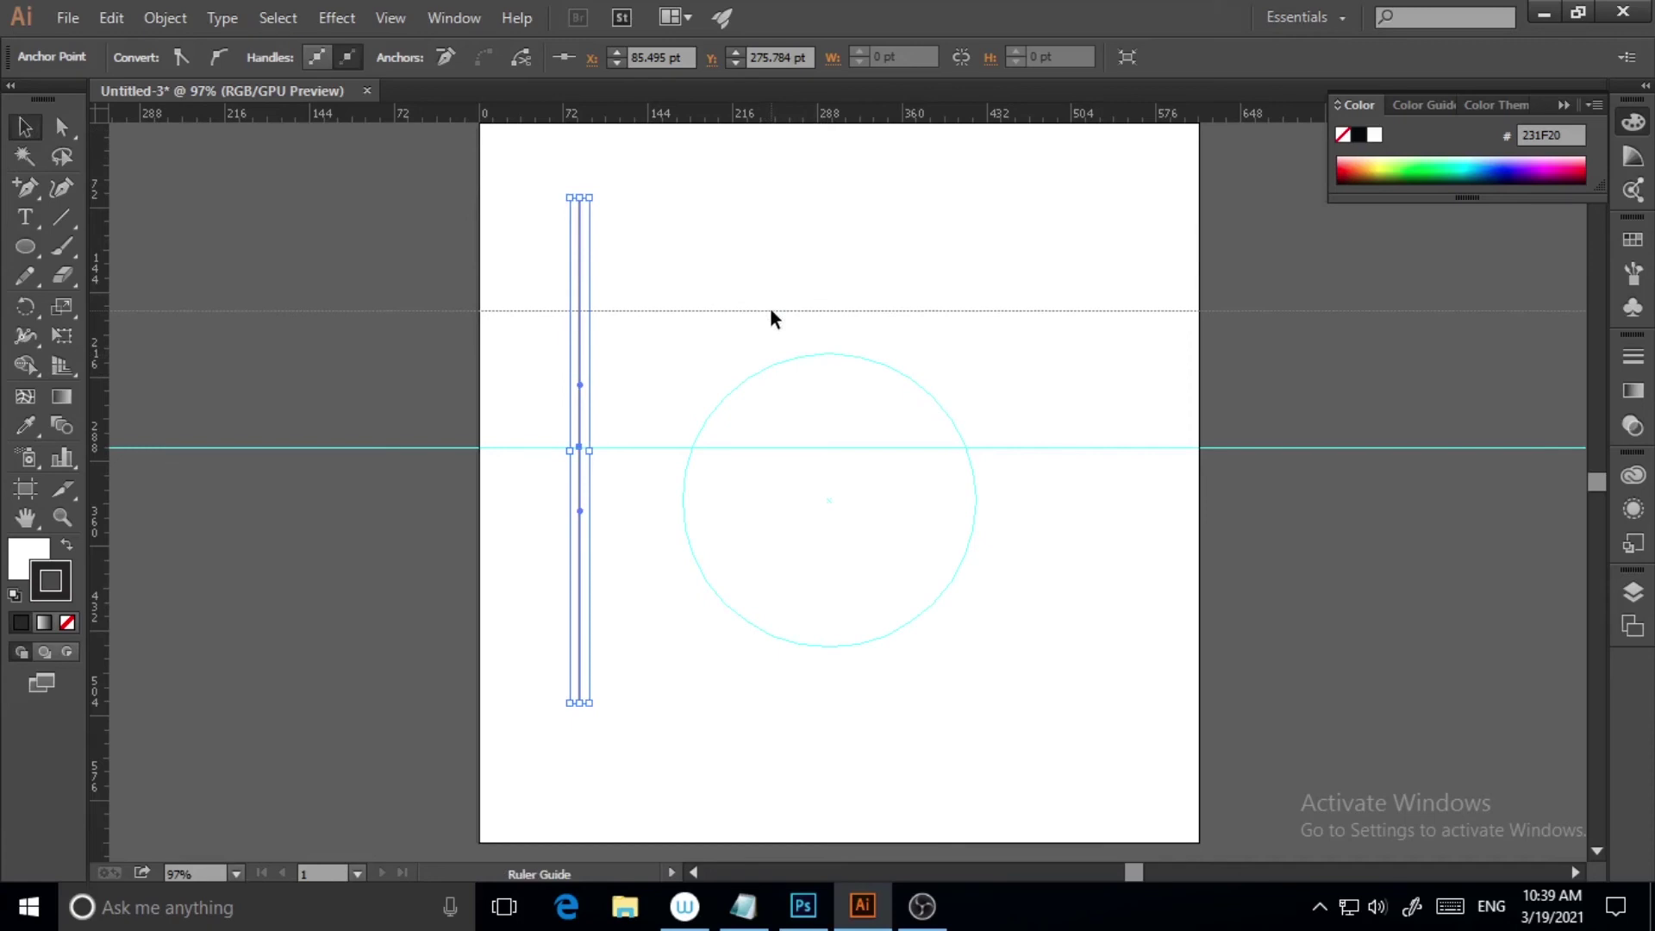
left_click_drag(772, 321, 768, 317)
left_click_drag(779, 119, 703, 593)
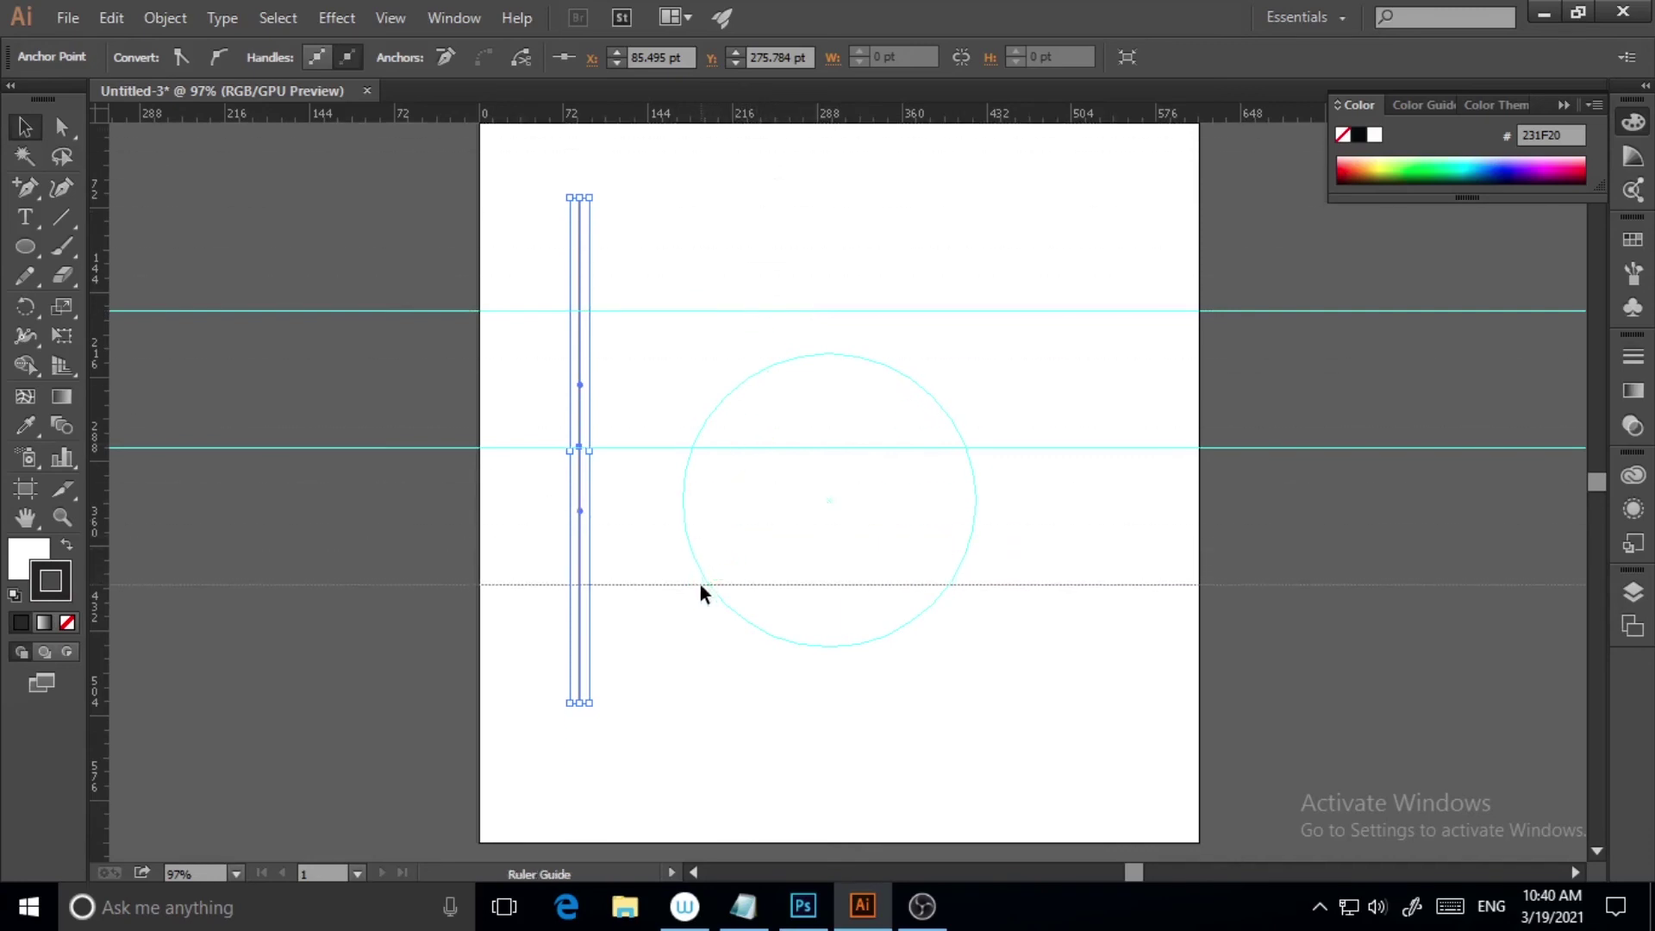
left_click_drag(702, 593, 698, 584)
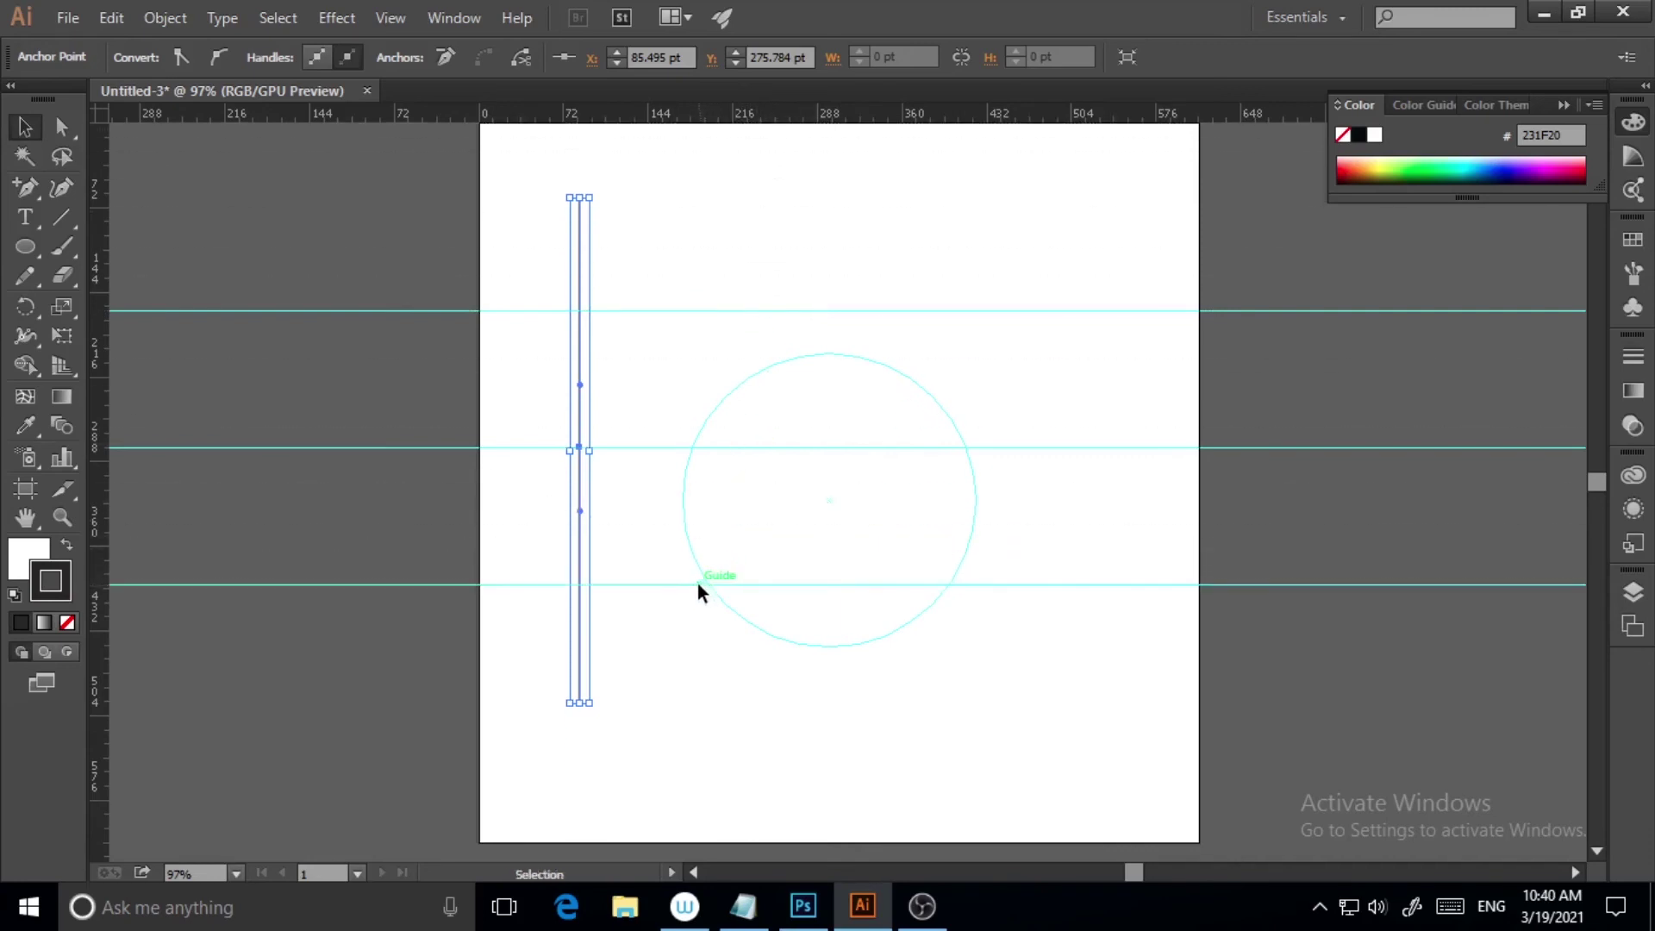
Step: Select only the vertical line's middle anchor point and move it left to about X 38 pt, bending the line into a curve
left_click(583, 455)
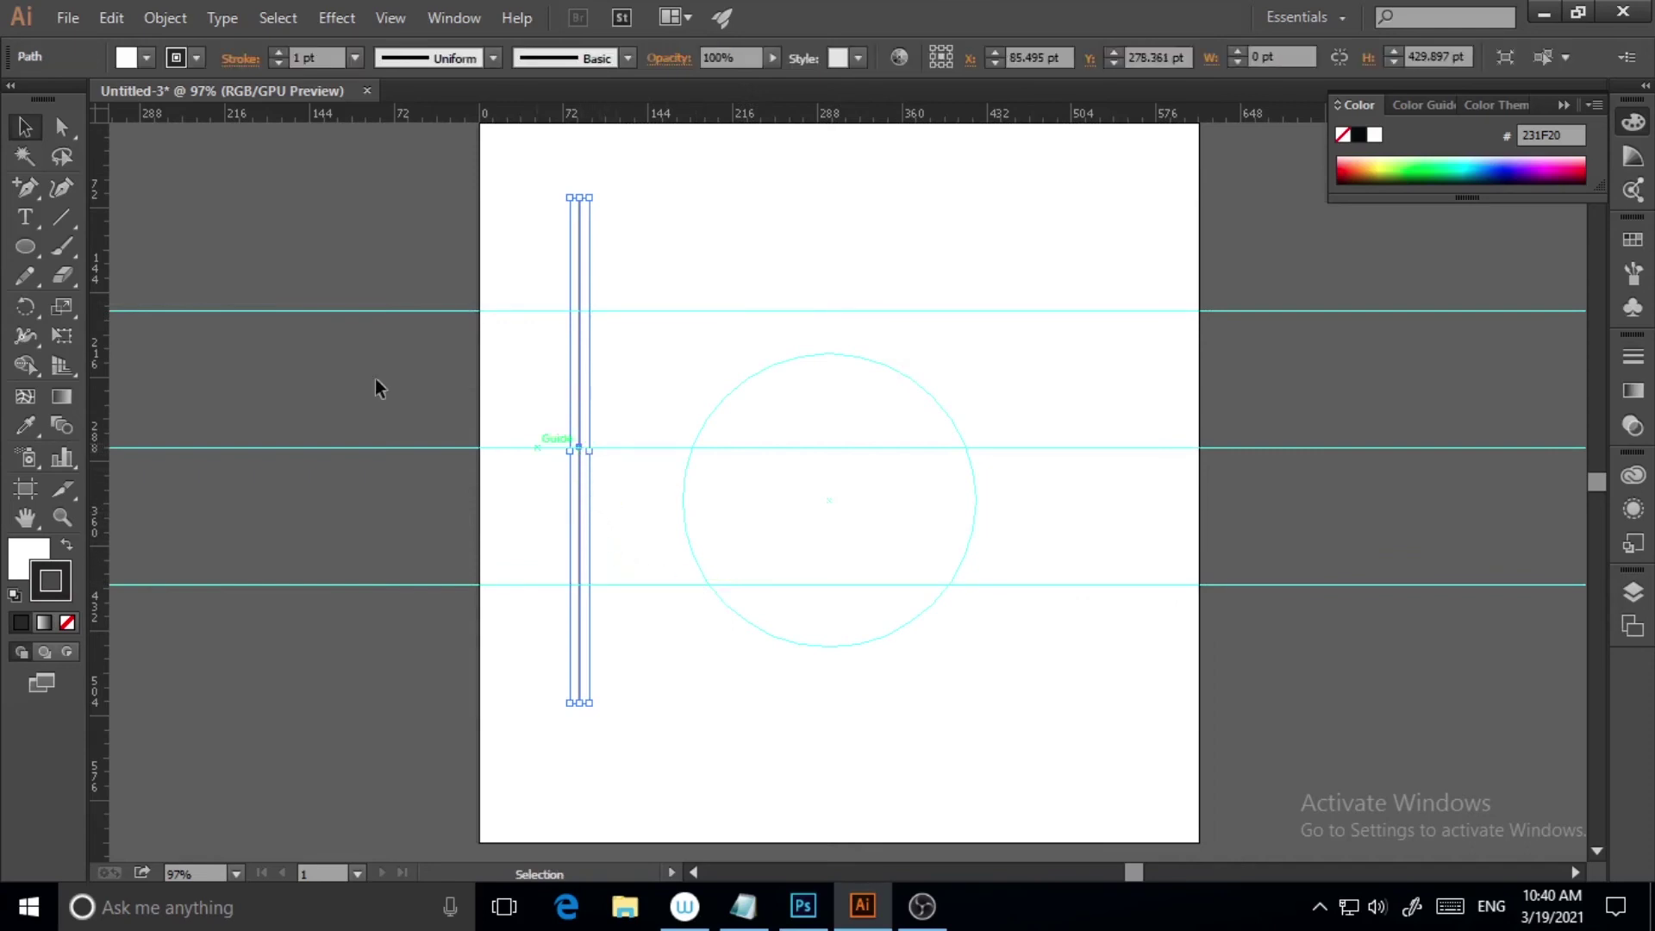
left_click(60, 135)
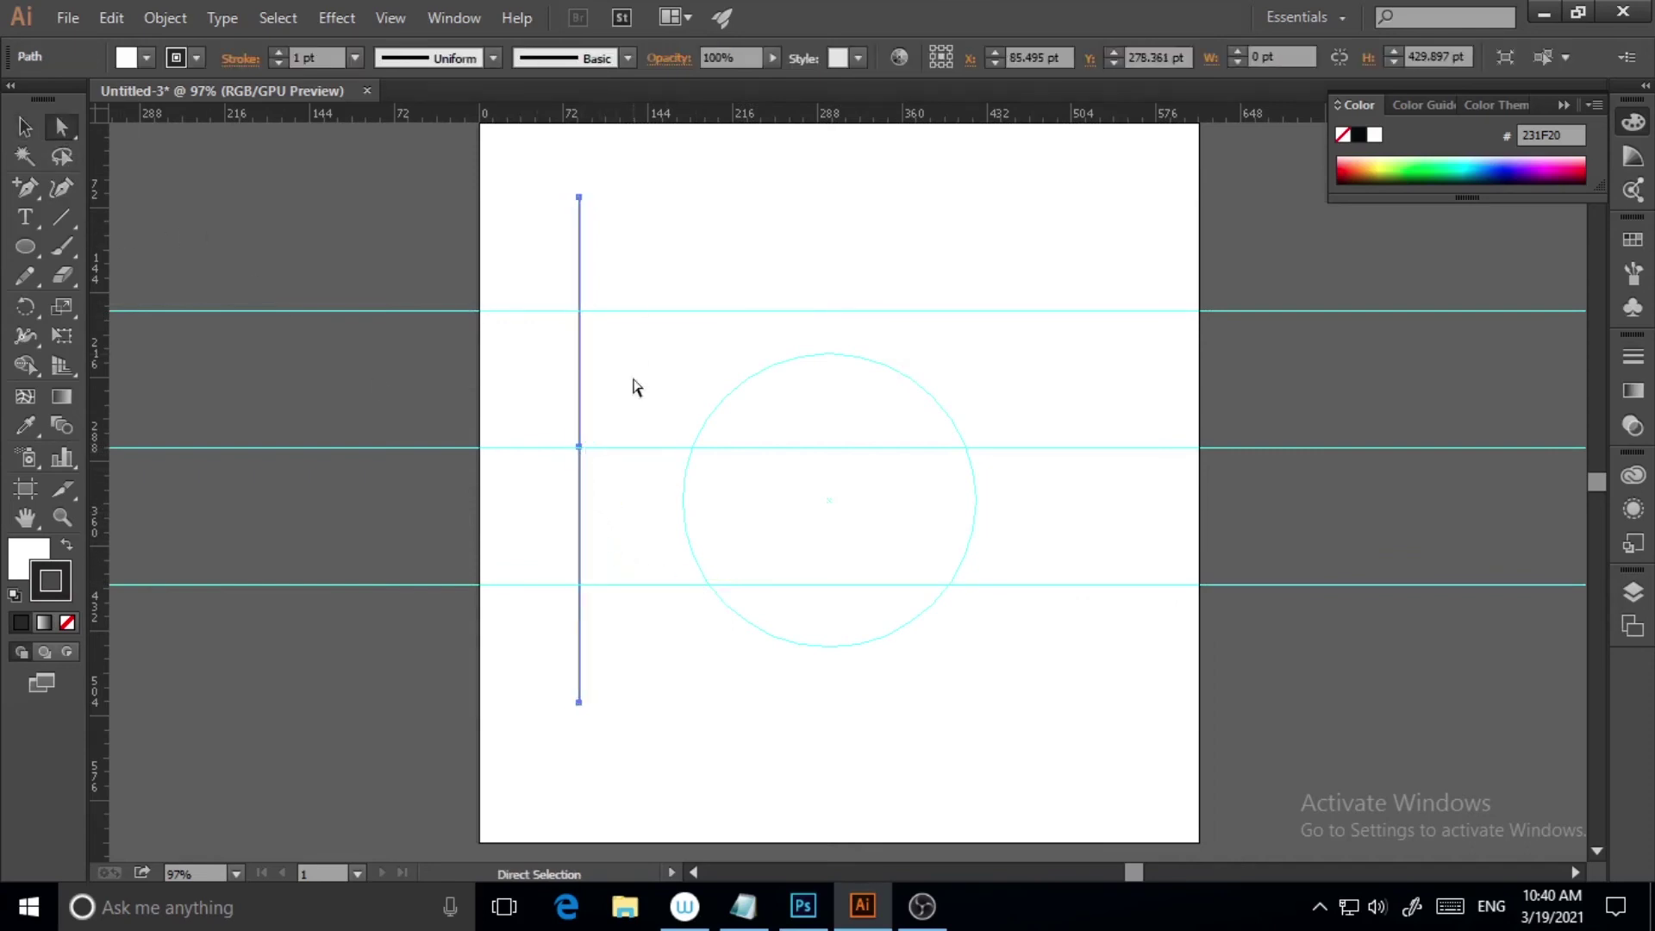
left_click(579, 448)
left_click(578, 451)
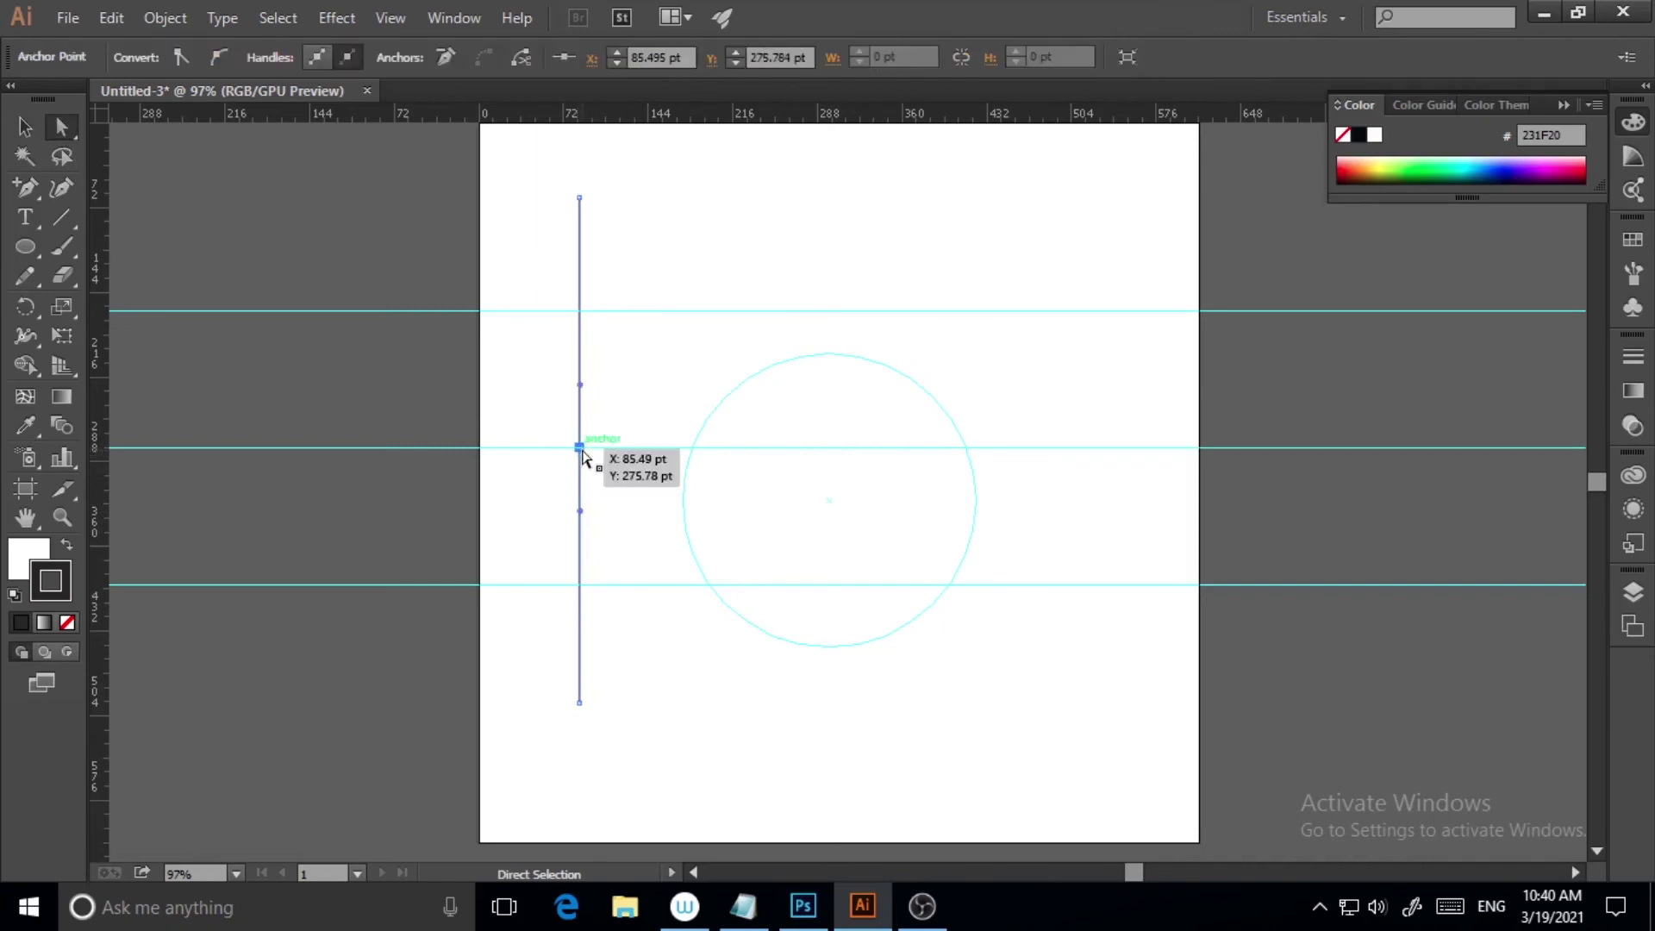
left_click_drag(579, 451, 521, 449)
Step: Lengthen the middle anchor's vertical direction handles so the upper one reaches the top guide and the lower one the bottom guide
left_click_drag(523, 387, 537, 319)
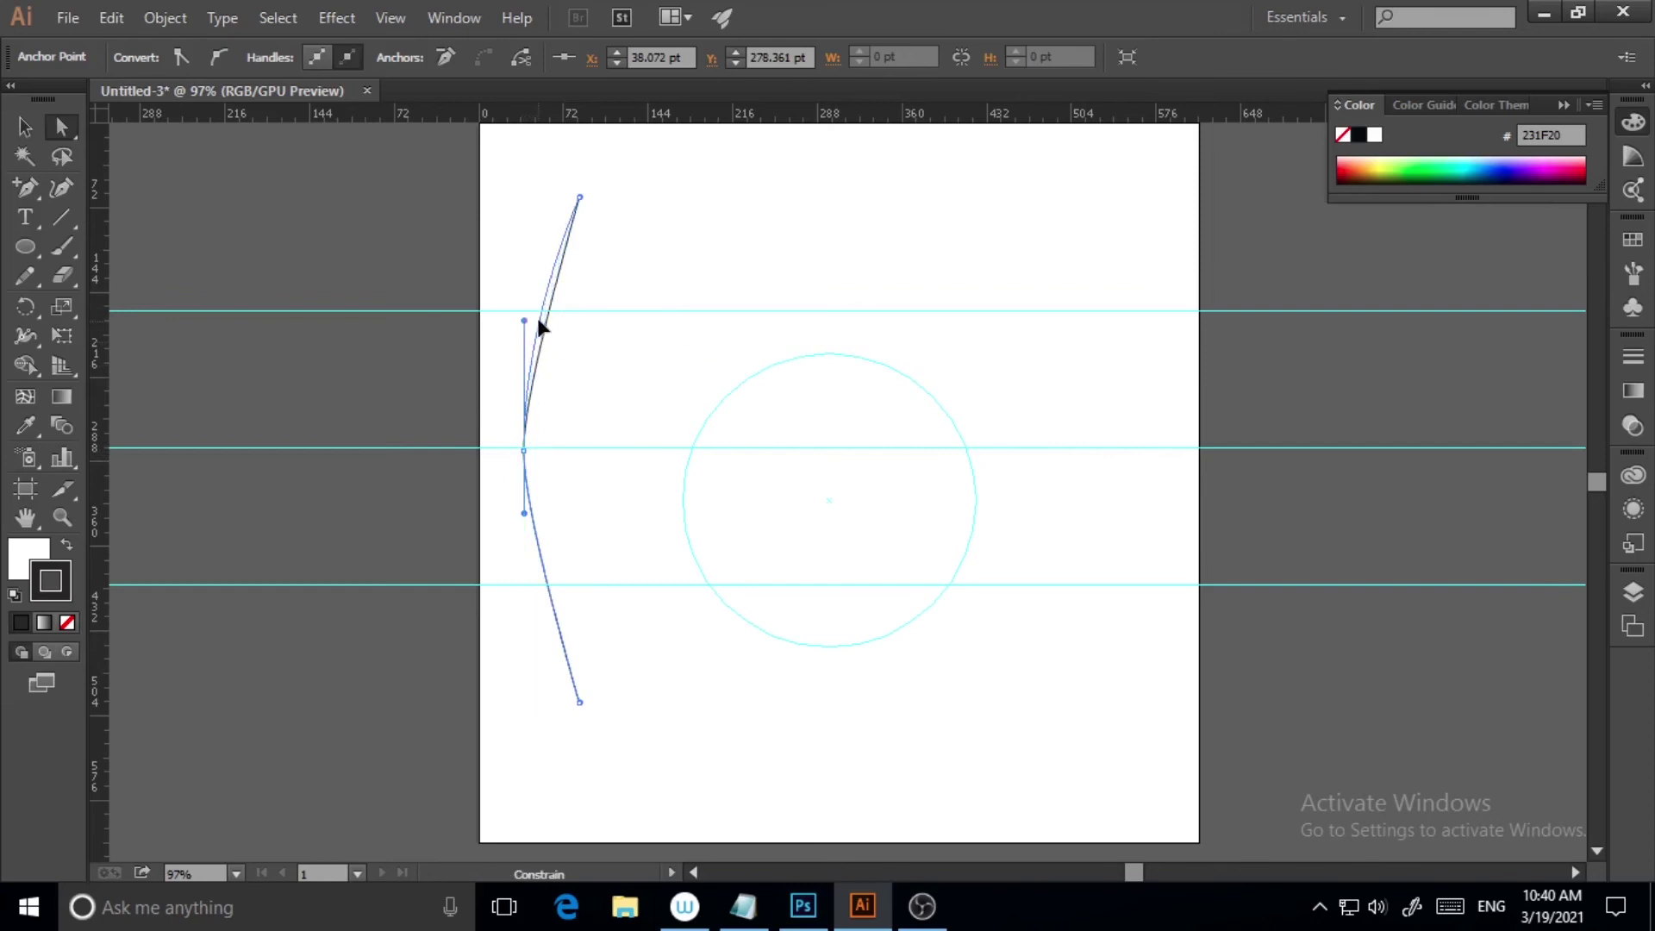
left_click_drag(539, 321, 541, 321)
left_click_drag(523, 513, 508, 586)
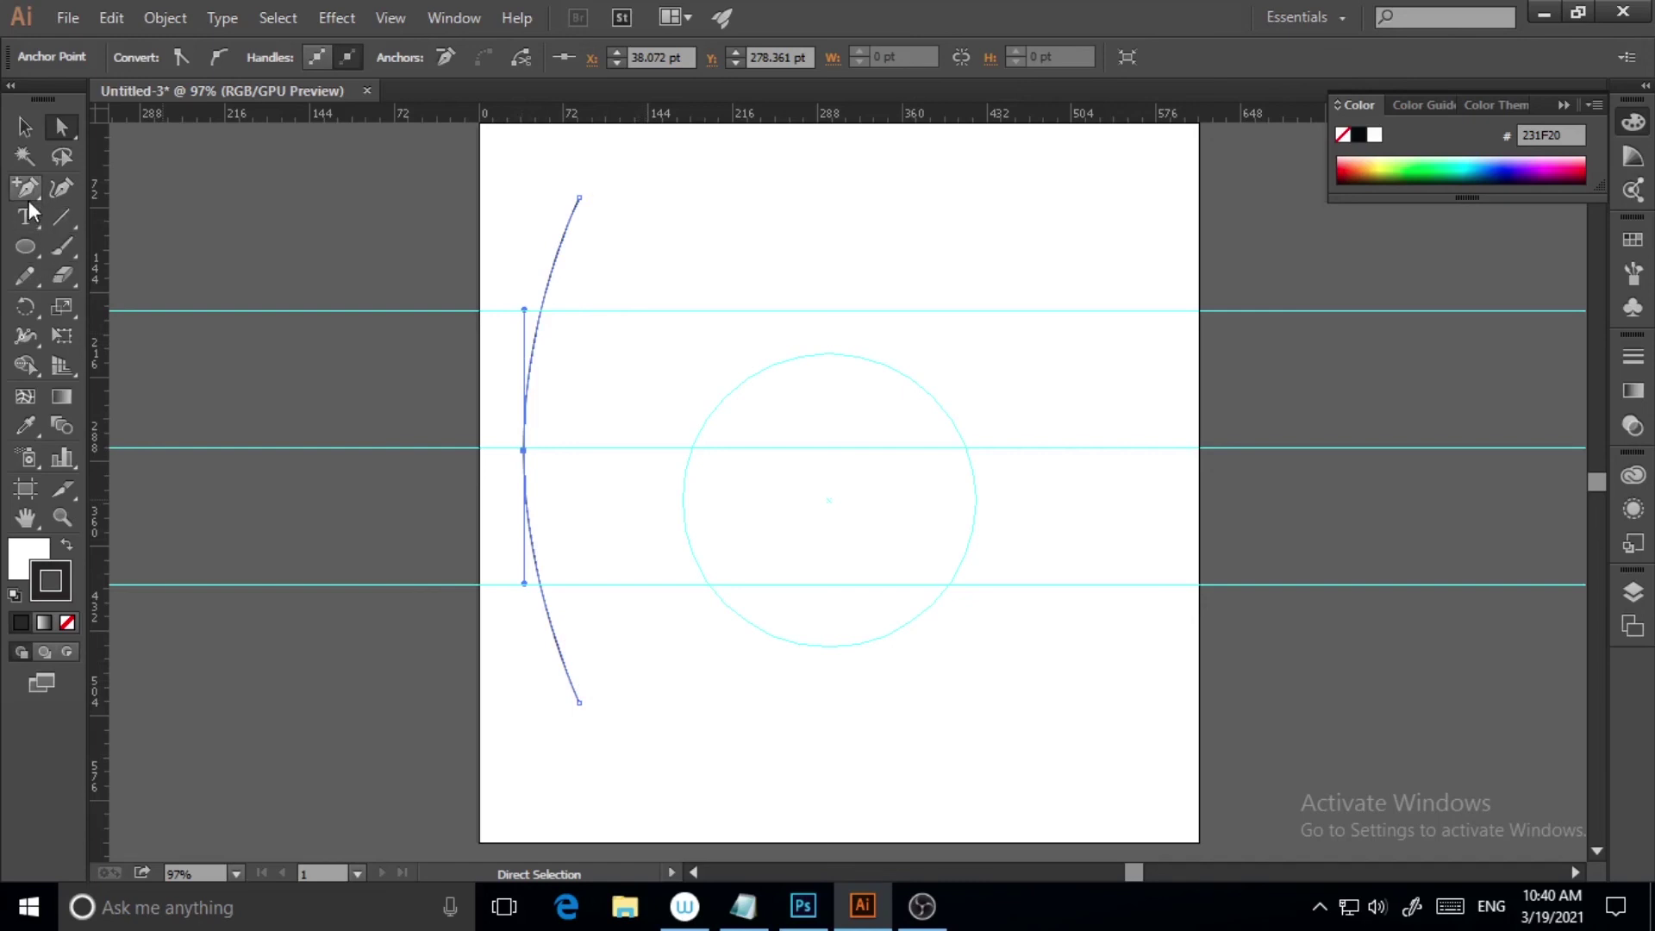
Step: Switch to the Anchor Point tool for editing the curved path
key("shift+c")
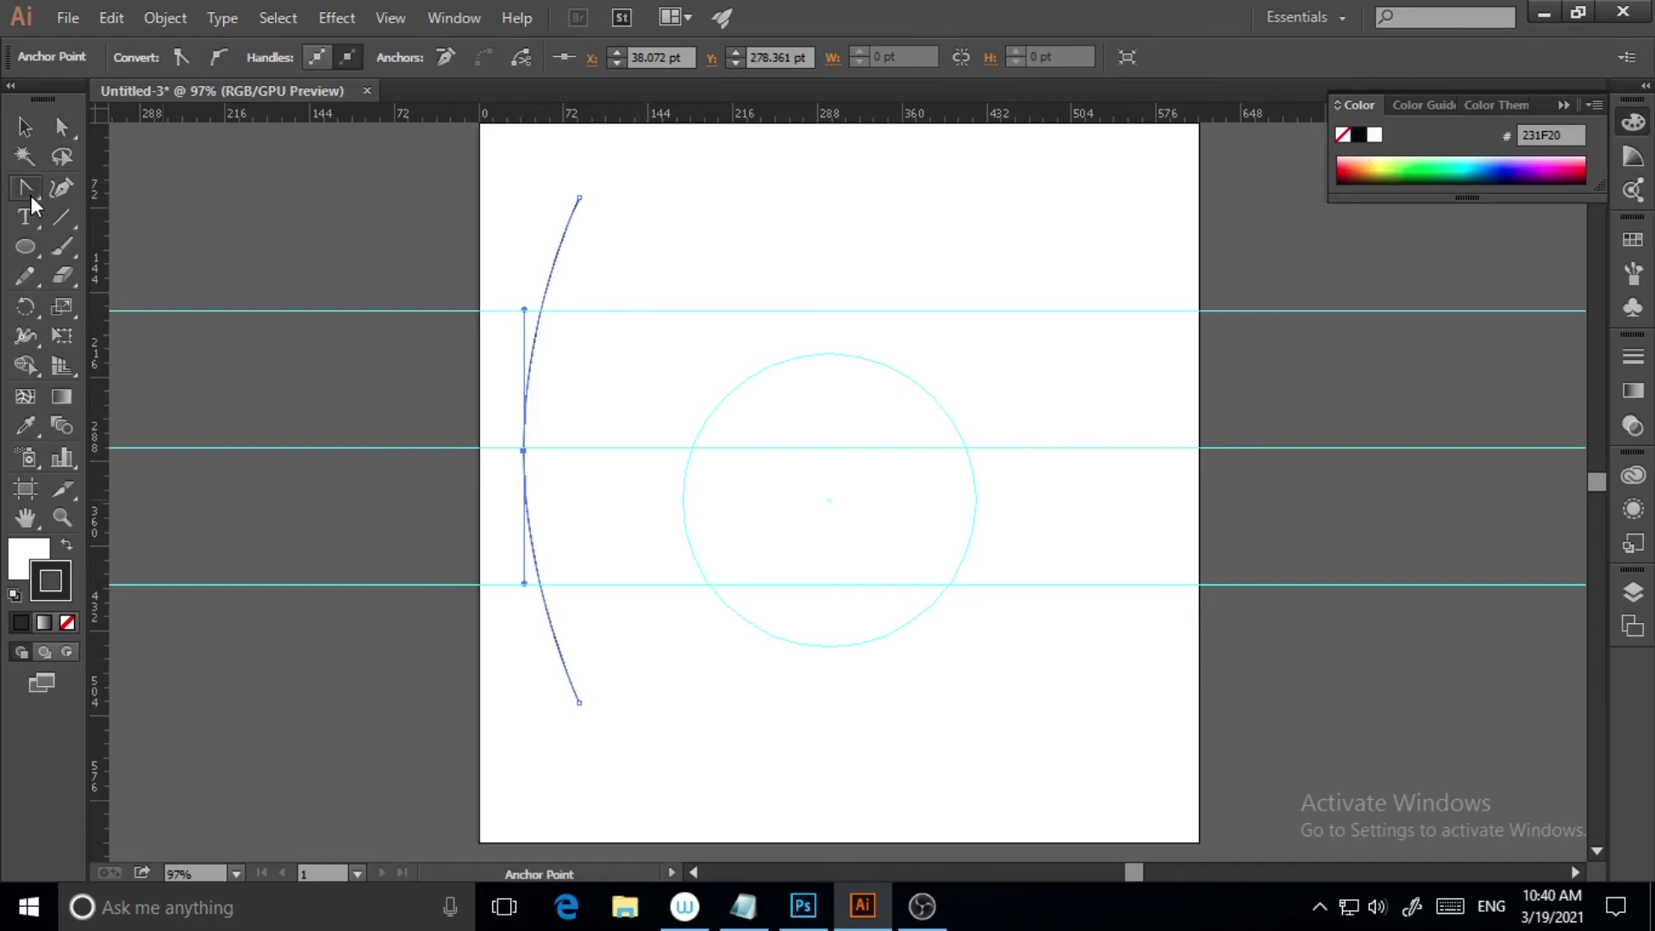